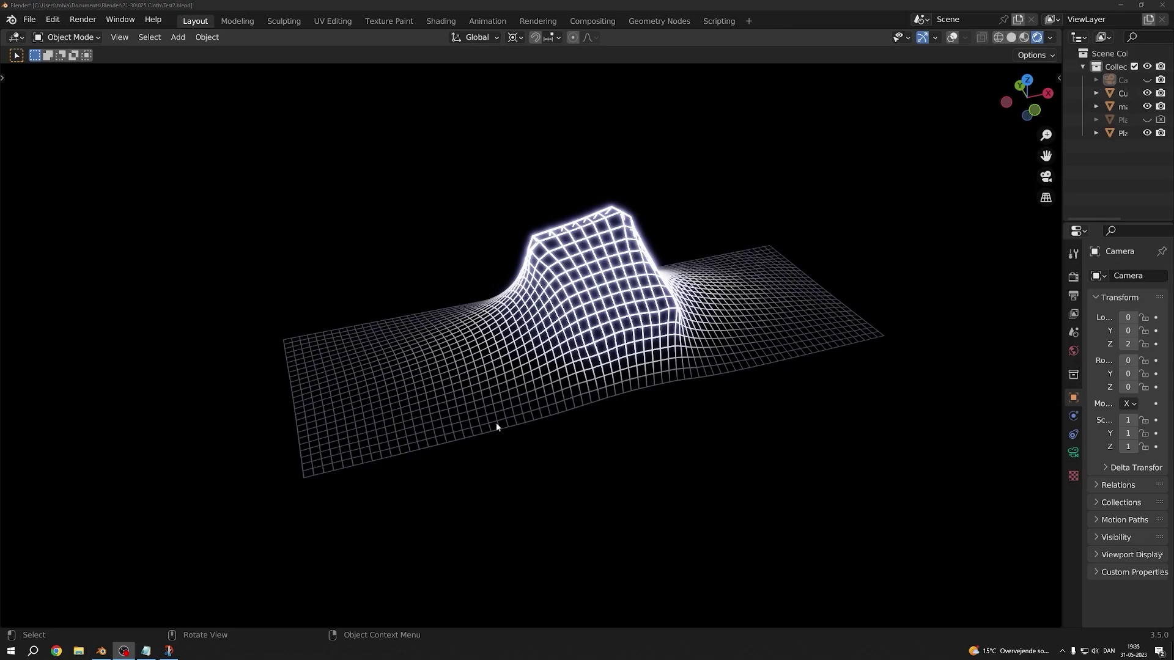
- Play back the finished glowing cloth animation, orbiting the grid and viewing it through the scene camera
{"action": "middle_click_drag", "start_coordinate": [493, 386], "coordinate": [714, 351]}
{"action": "key", "text": "space"}
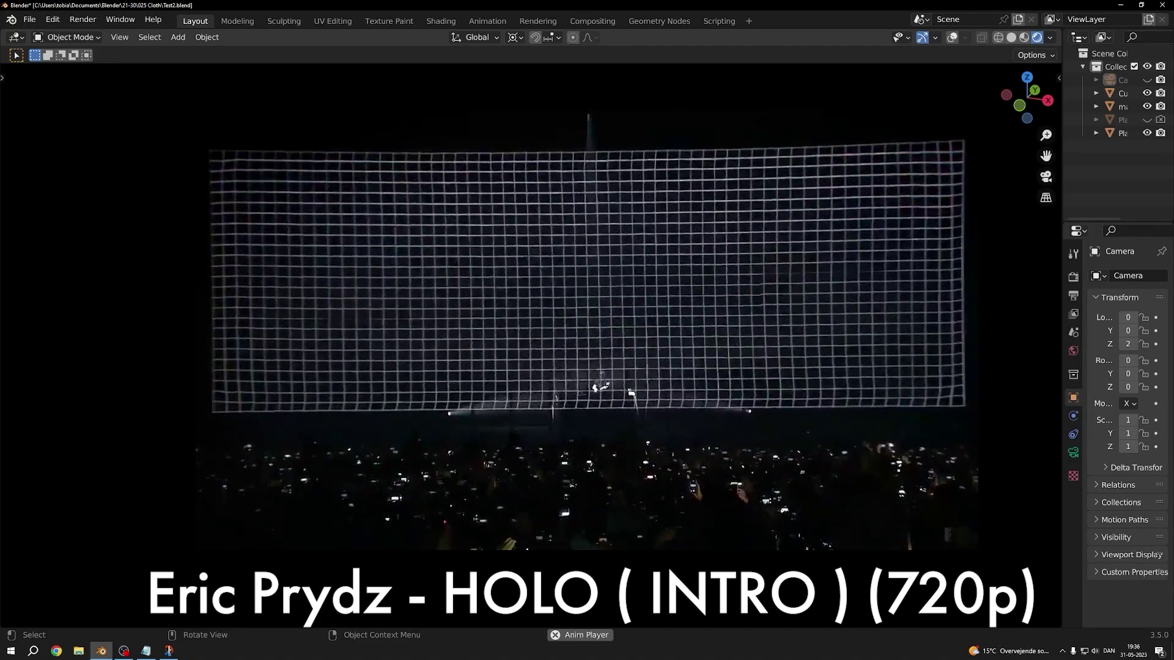
{"action": "middle_click_drag", "start_coordinate": [901, 142], "coordinate": [978, 151]}
{"action": "left_click", "coordinate": [1147, 79]}
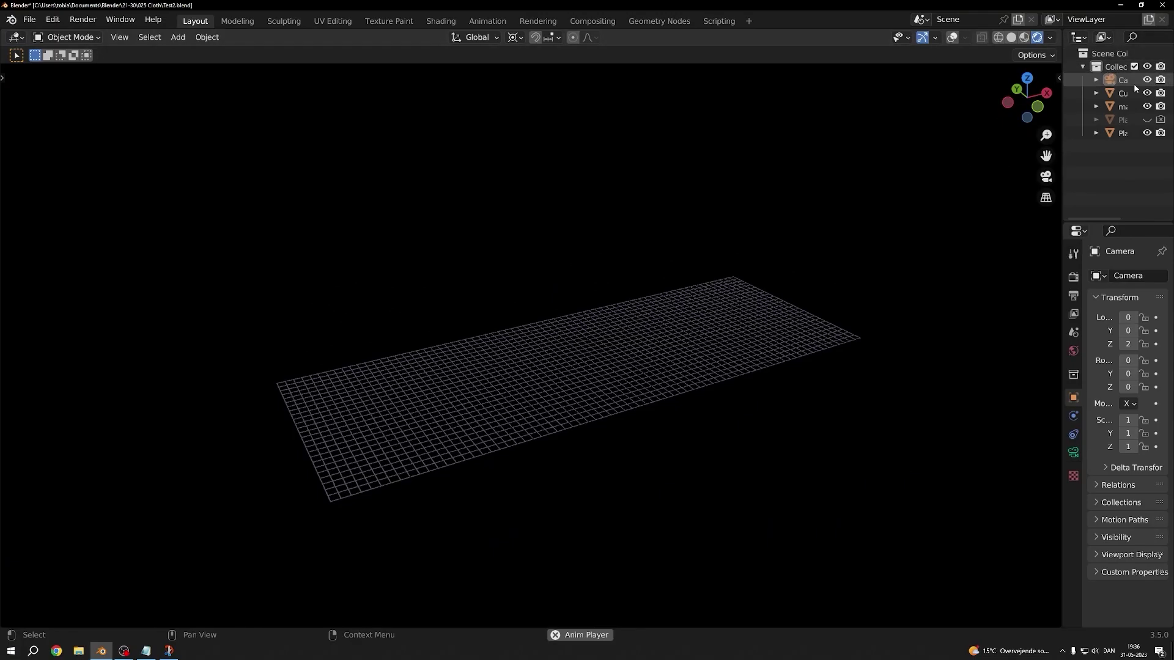
{"action": "key", "text": "KP_0"}
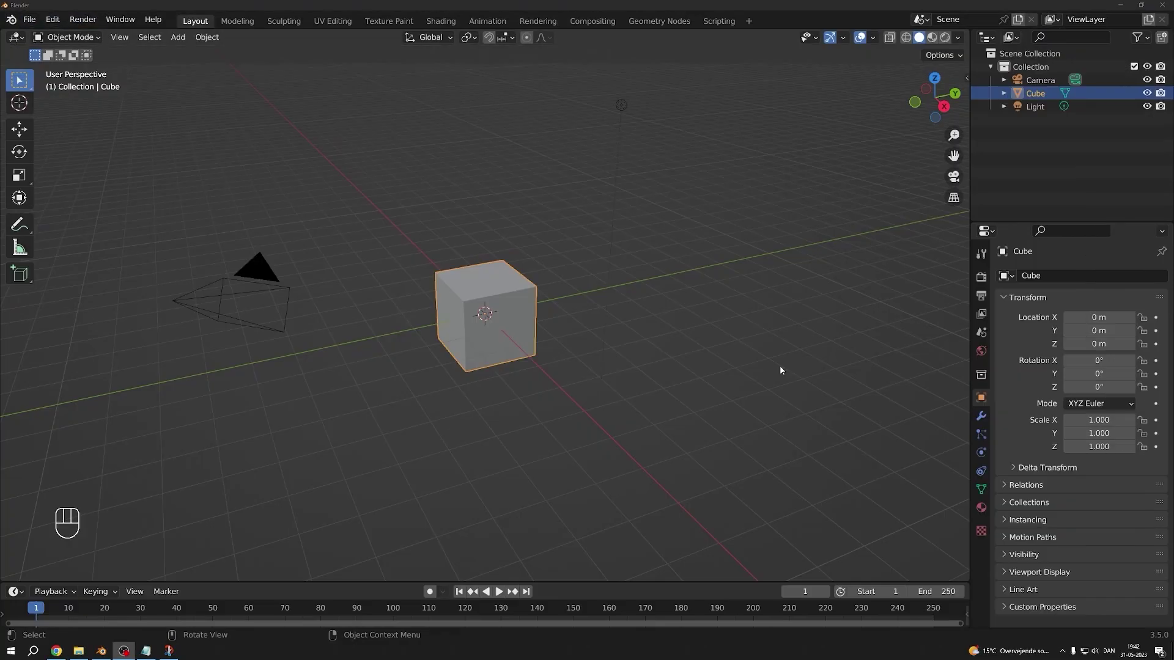
- Replace the scene contents with a new plane stretched 2.5 times along X
{"action": "key", "text": "a"}
{"action": "key", "text": "Delete"}
{"action": "left_click", "coordinate": [178, 37]}
{"action": "mouse_move", "coordinate": [202, 52]}
{"action": "left_click", "coordinate": [319, 52]}
{"action": "middle_click_drag", "start_coordinate": [488, 287], "coordinate": [567, 267]}
{"action": "key", "text": "s"}
{"action": "type", "text": "x"}
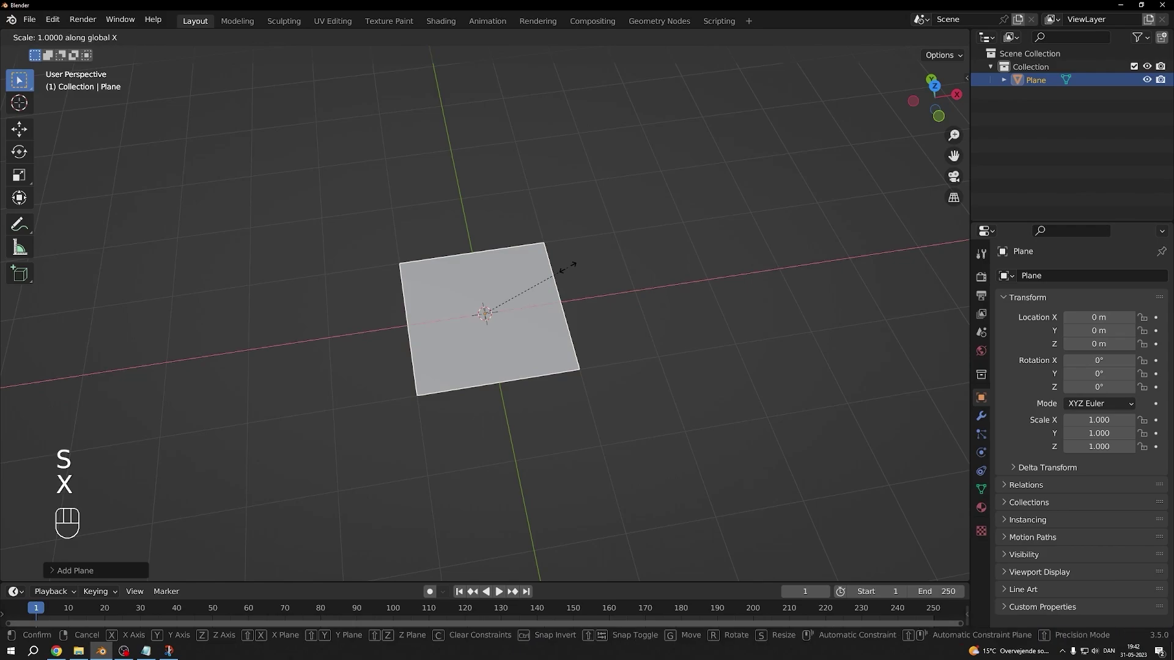
{"action": "type", "text": "2.5"}
{"action": "key", "text": "KP_Enter"}
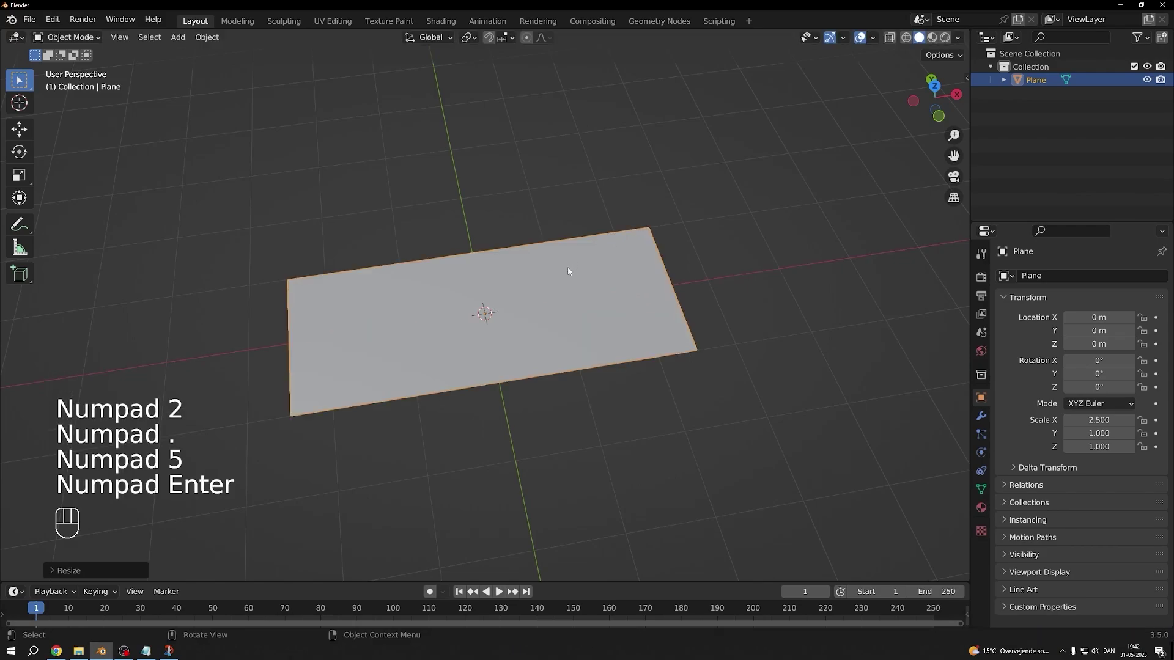
- In Edit Mode, add a centred loop cut across the plane with 25 cuts
{"action": "key", "text": "Tab"}
{"action": "key", "text": "ctrl+r"}
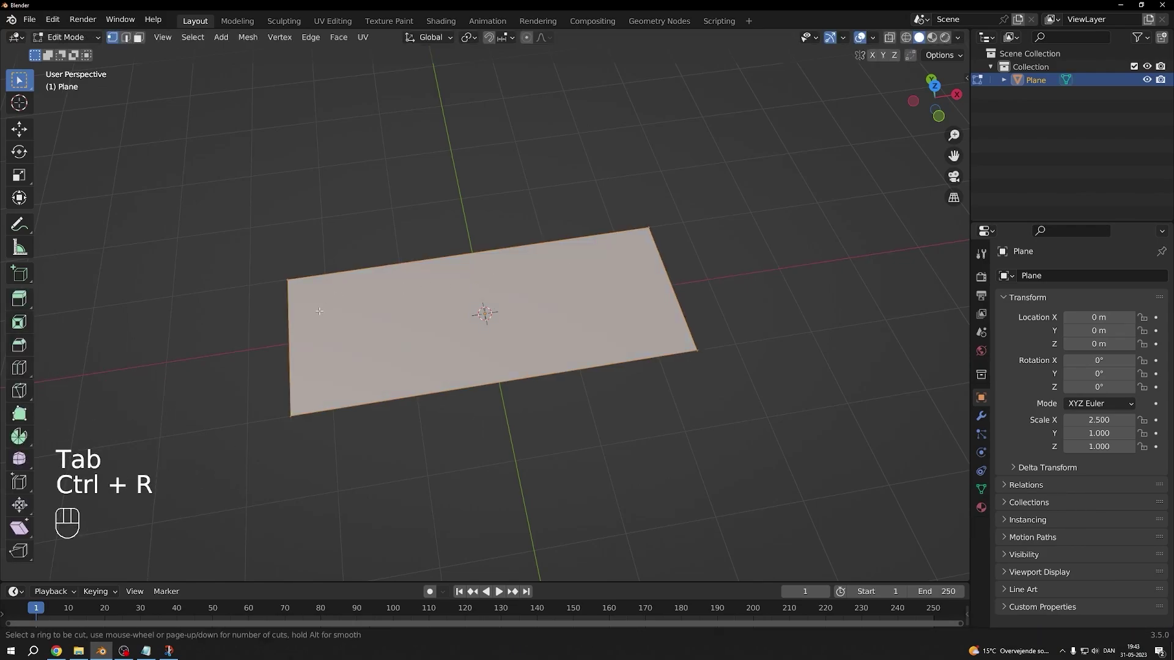
{"action": "left_click", "coordinate": [299, 322]}
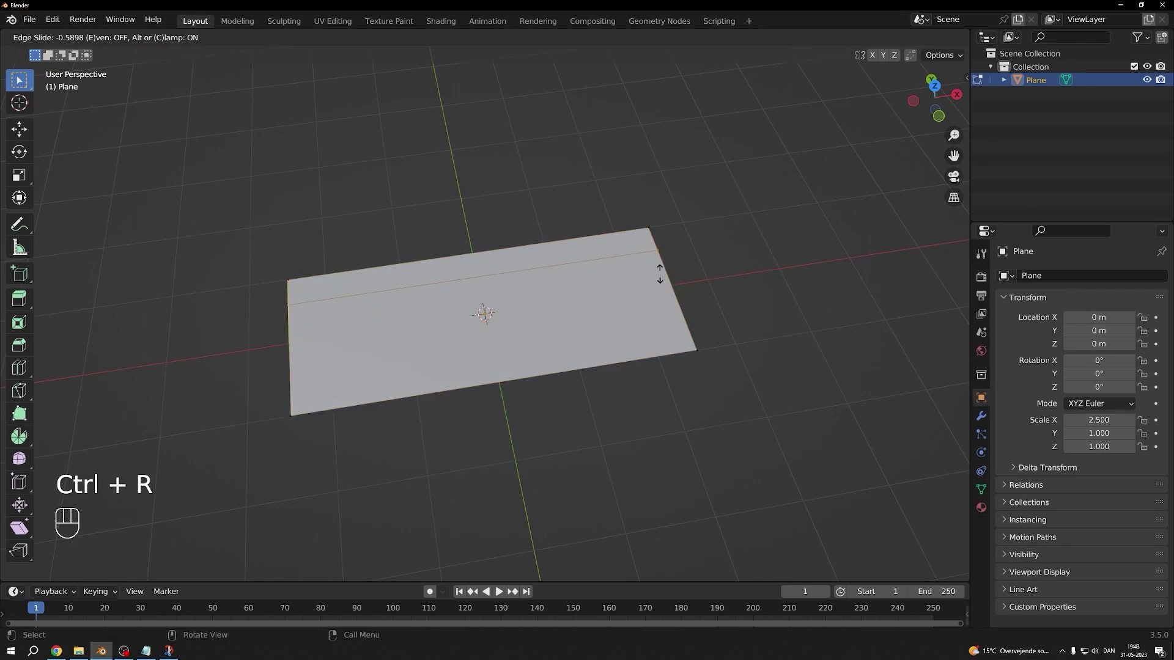
{"action": "right_click", "coordinate": [660, 274]}
{"action": "left_click", "coordinate": [92, 570]}
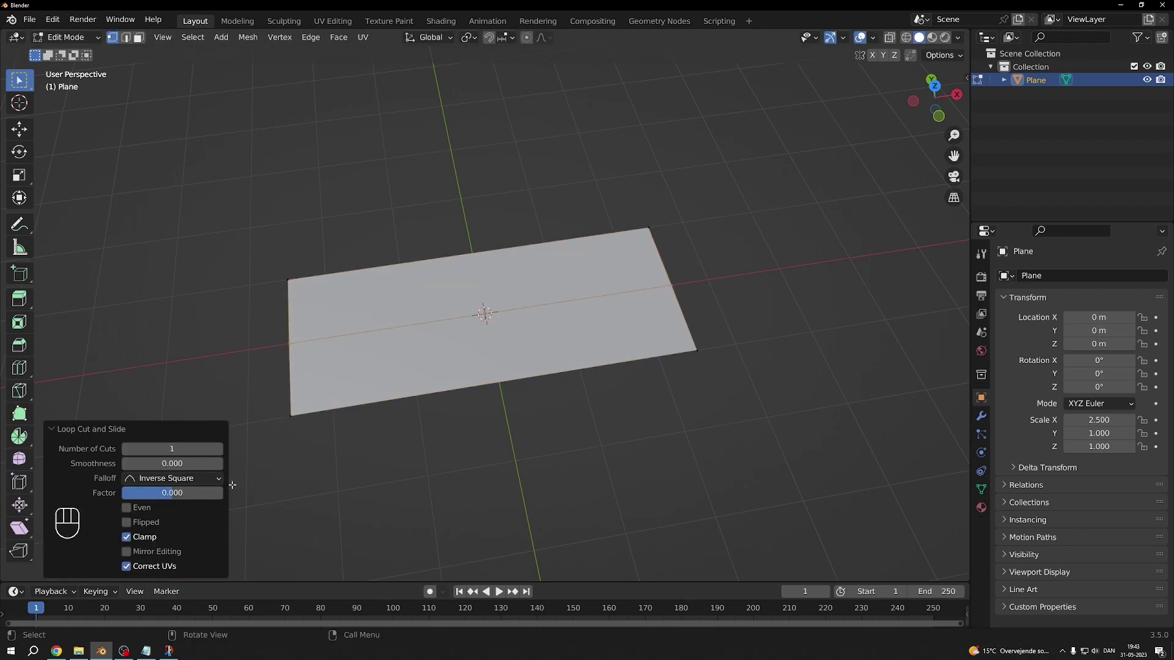
{"action": "left_click", "coordinate": [186, 451]}
{"action": "type", "text": "25"}
{"action": "key", "text": "Return"}
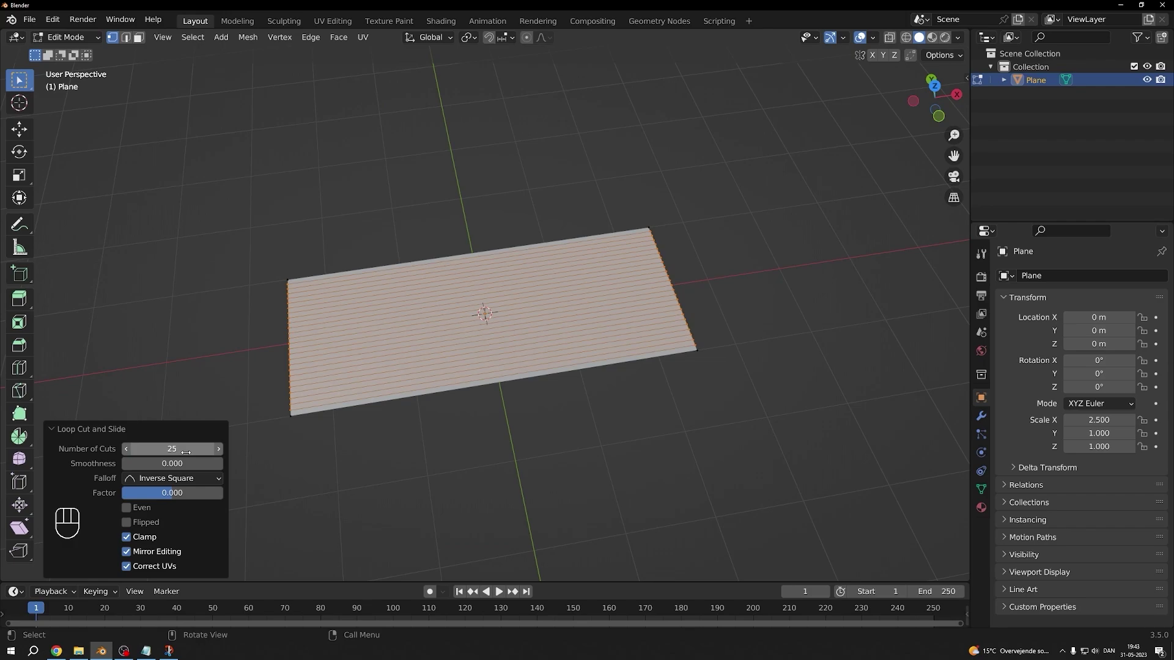
- Add a second centred loop cut in the other direction with 63 cuts
{"action": "key", "text": "ctrl+r"}
{"action": "left_click", "coordinate": [474, 245]}
{"action": "right_click", "coordinate": [474, 244]}
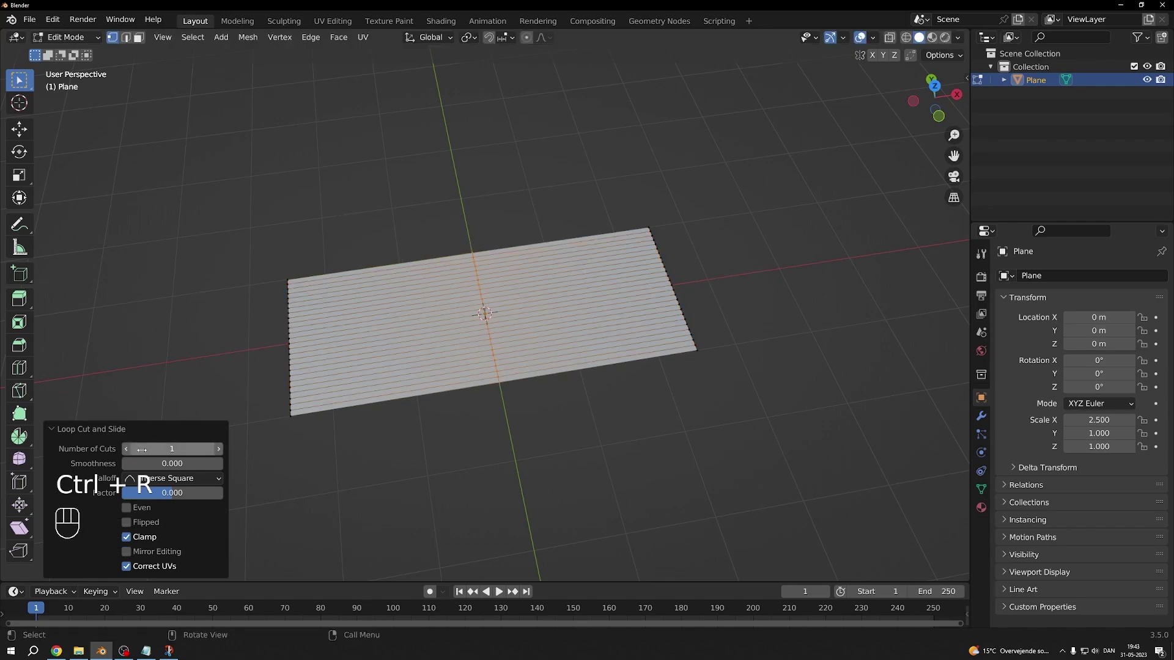
{"action": "left_click", "coordinate": [149, 451]}
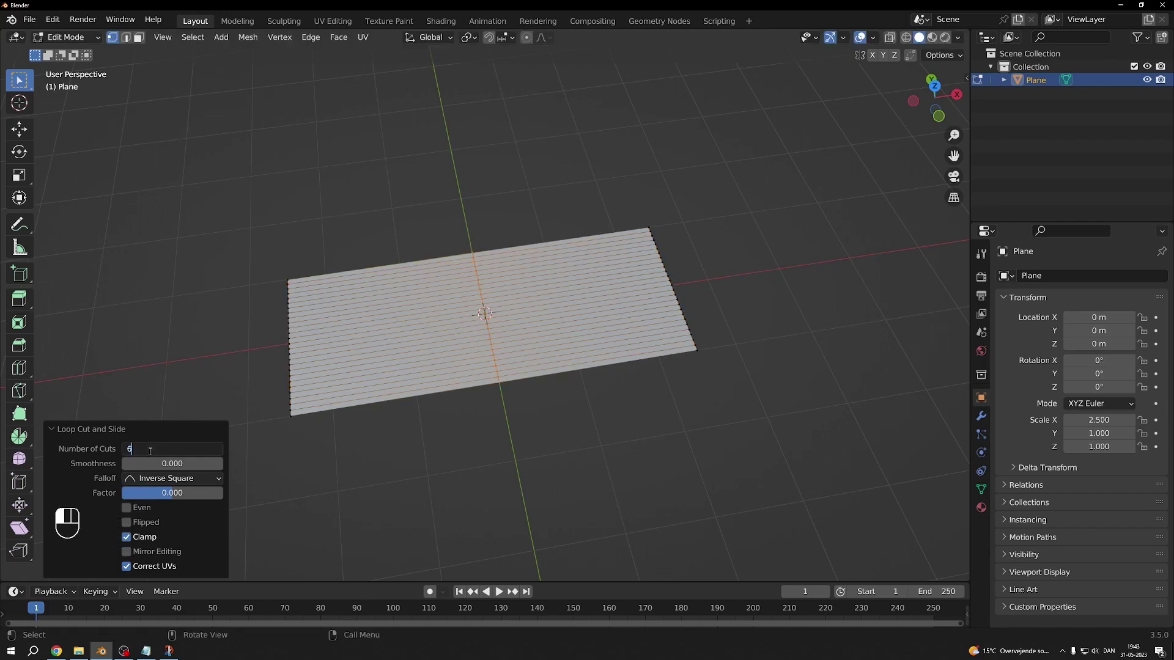
{"action": "type", "text": "63"}
{"action": "key", "text": "Return"}
{"action": "scroll", "coordinate": [413, 278], "scroll_direction": "up", "scroll_amount": 5}
{"action": "scroll", "coordinate": [618, 203], "scroll_direction": "down", "scroll_amount": 5}
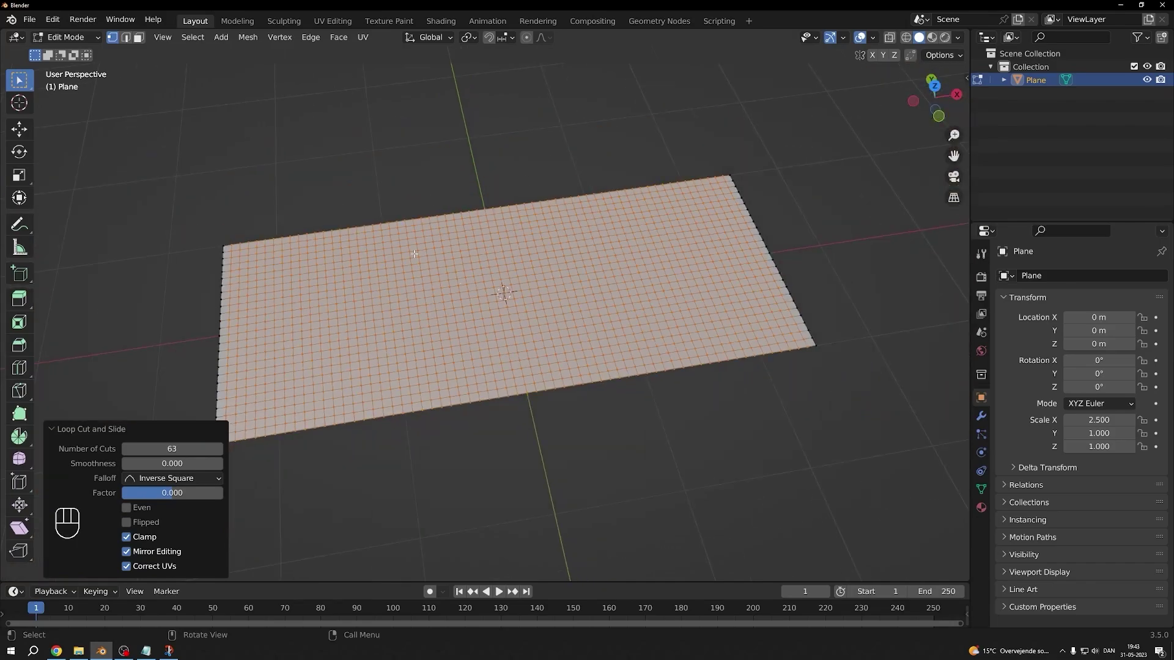
- Add a Wireframe modifier to the plane and apply its scale in Object Mode
{"action": "left_click", "coordinate": [981, 415]}
{"action": "left_click", "coordinate": [1030, 276]}
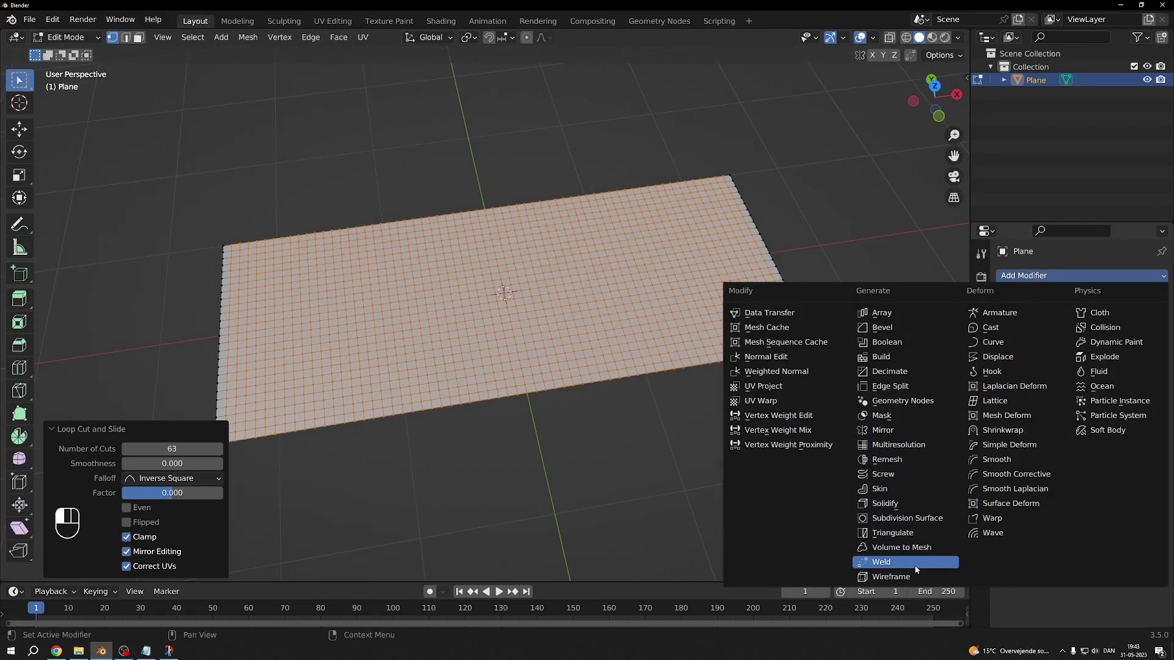
{"action": "left_click", "coordinate": [890, 576]}
{"action": "key", "text": "Tab"}
{"action": "middle_click_drag", "start_coordinate": [618, 426], "coordinate": [552, 352]}
{"action": "scroll", "coordinate": [568, 345], "scroll_direction": "up", "scroll_amount": 4}
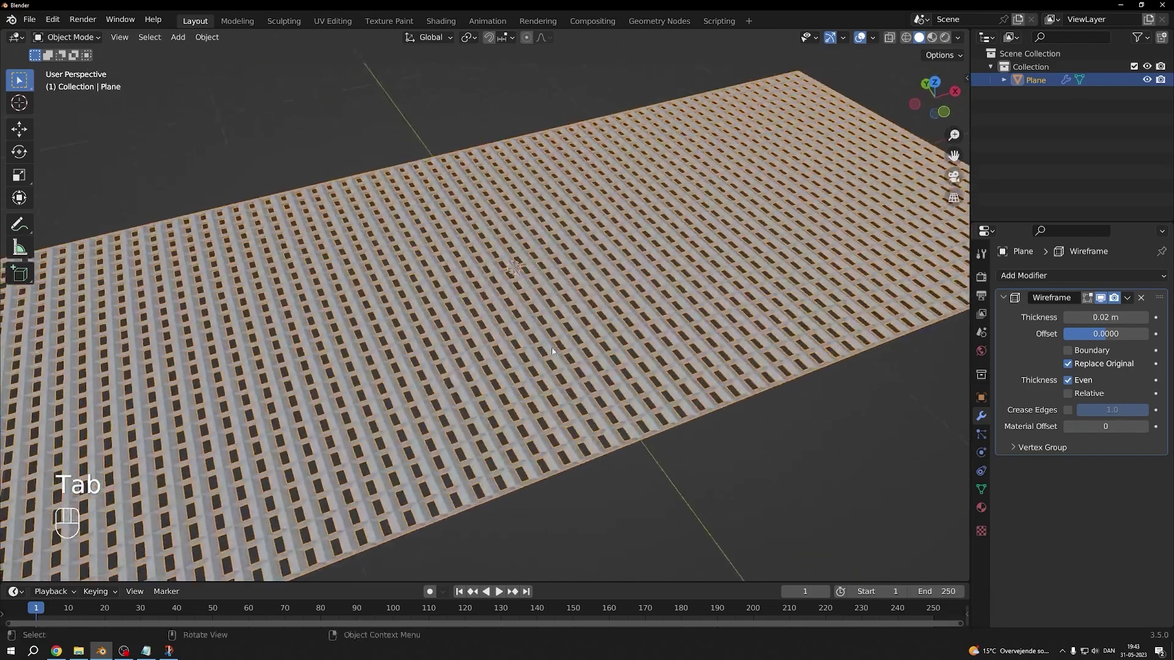
{"action": "key", "text": "ctrl+a"}
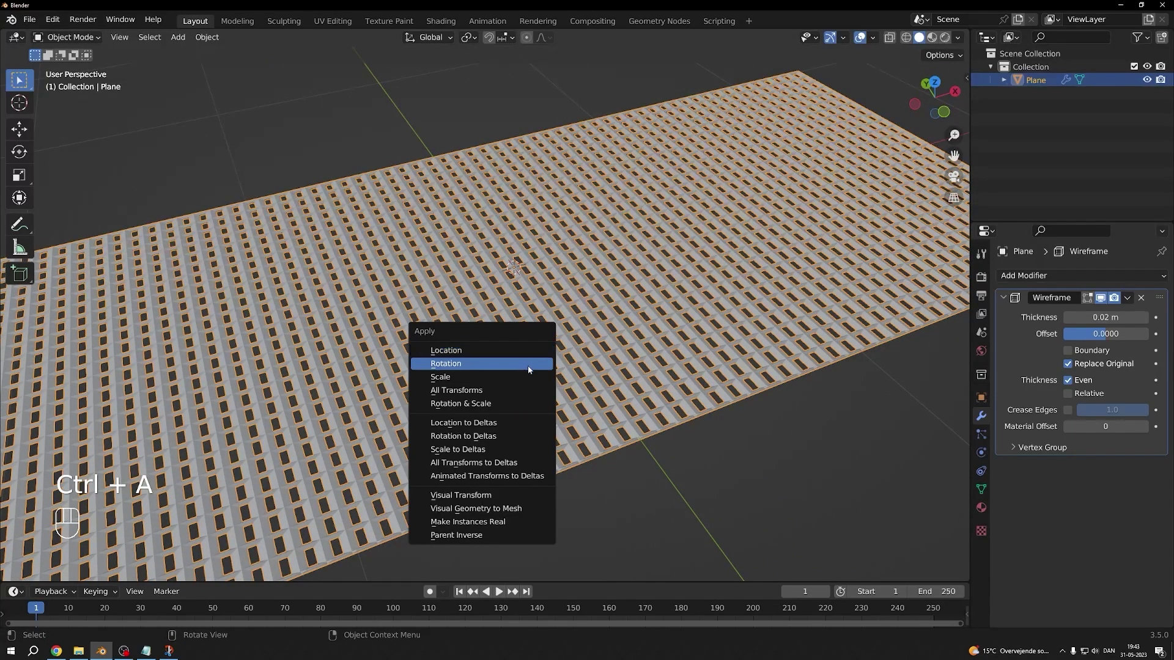
{"action": "left_click", "coordinate": [531, 378]}
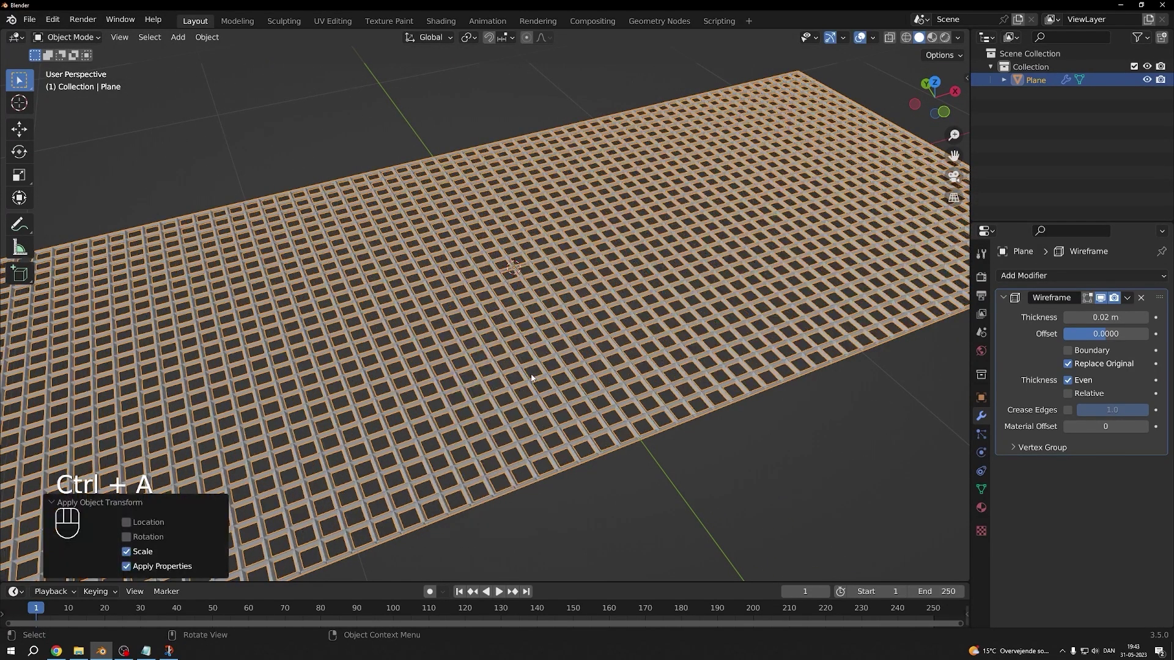
- Enable Boundary and Relative on the Wireframe modifier and set thickness to 0.1 m
{"action": "middle_click_drag", "start_coordinate": [531, 378], "coordinate": [550, 287]}
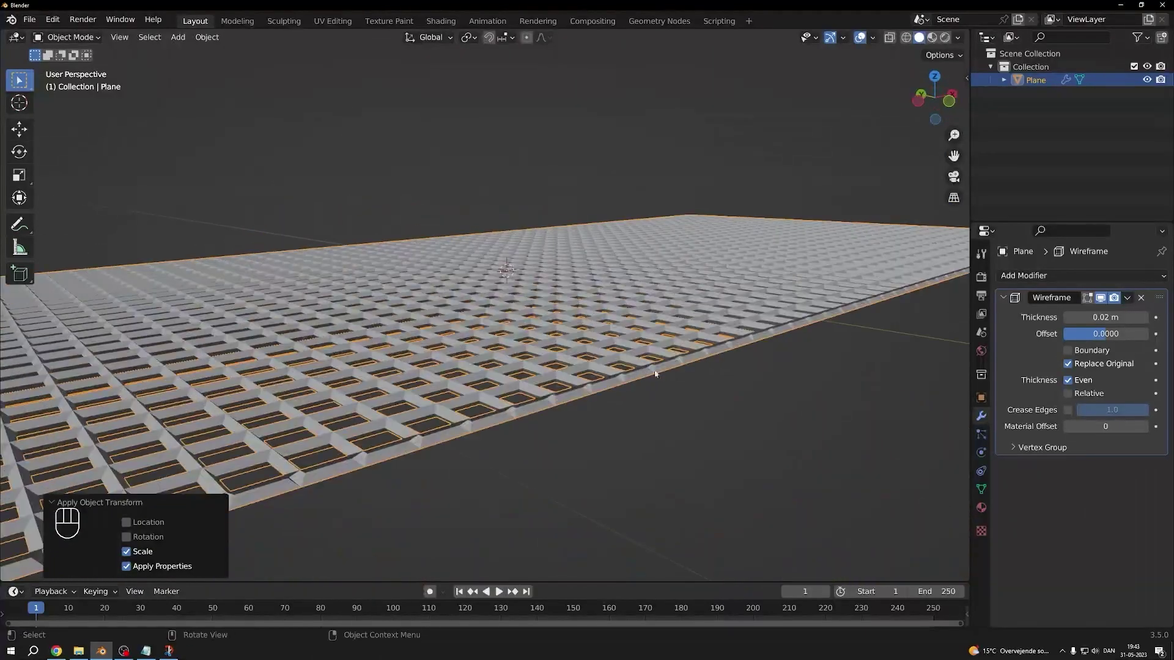
{"action": "left_click", "coordinate": [1068, 350]}
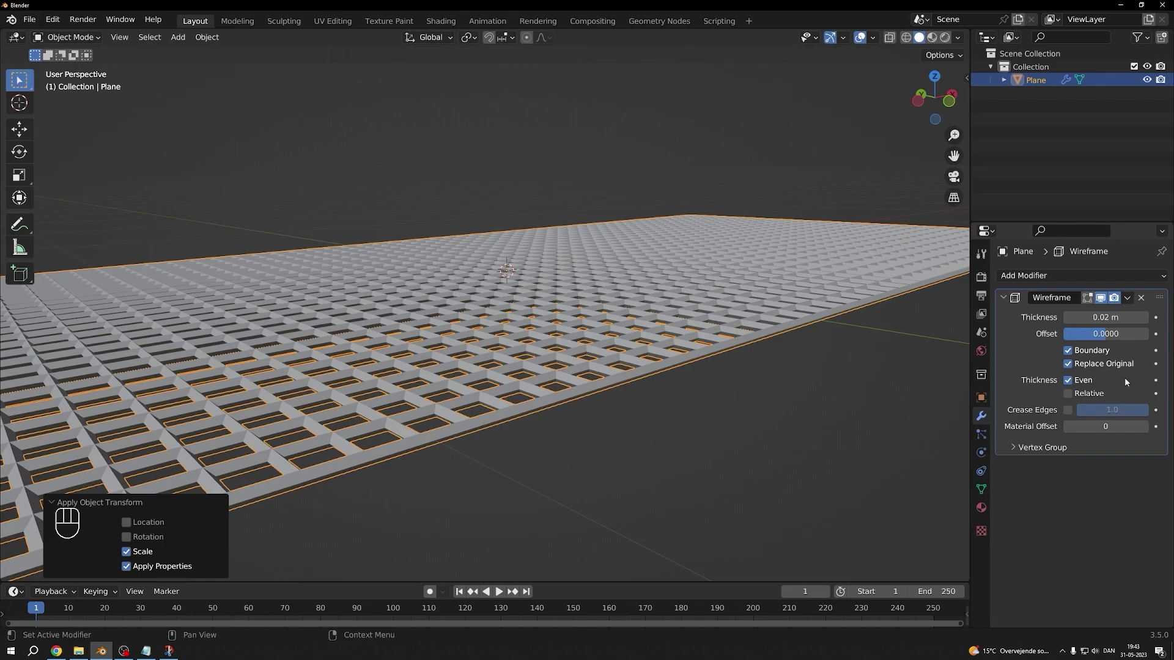
{"action": "left_click", "coordinate": [1087, 394]}
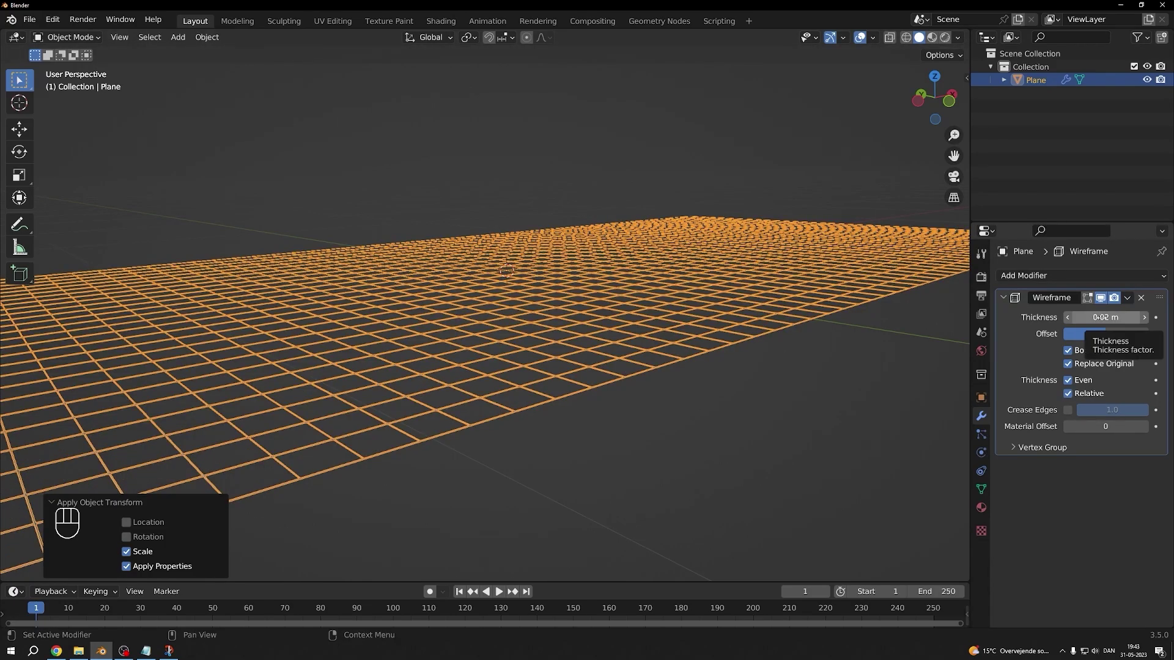
{"action": "left_click", "coordinate": [1102, 318]}
{"action": "type", "text": "0.1"}
{"action": "key", "text": "Return"}
{"action": "middle_click_drag", "start_coordinate": [666, 342], "coordinate": [691, 312]}
{"action": "scroll", "coordinate": [660, 424], "scroll_direction": "up", "scroll_amount": 6}
{"action": "scroll", "coordinate": [574, 355], "scroll_direction": "down", "scroll_amount": 9}
{"action": "scroll", "coordinate": [573, 355], "scroll_direction": "up", "scroll_amount": 3}
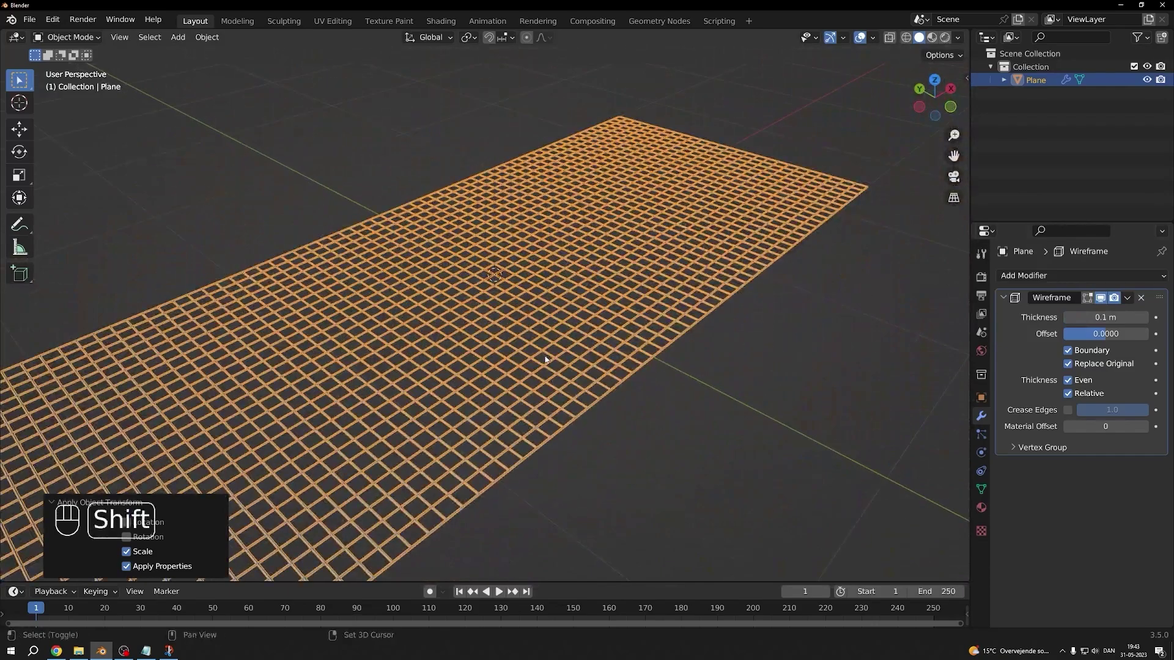
{"action": "middle_click_drag", "start_coordinate": [545, 361], "coordinate": [592, 292], "text": "shift"}
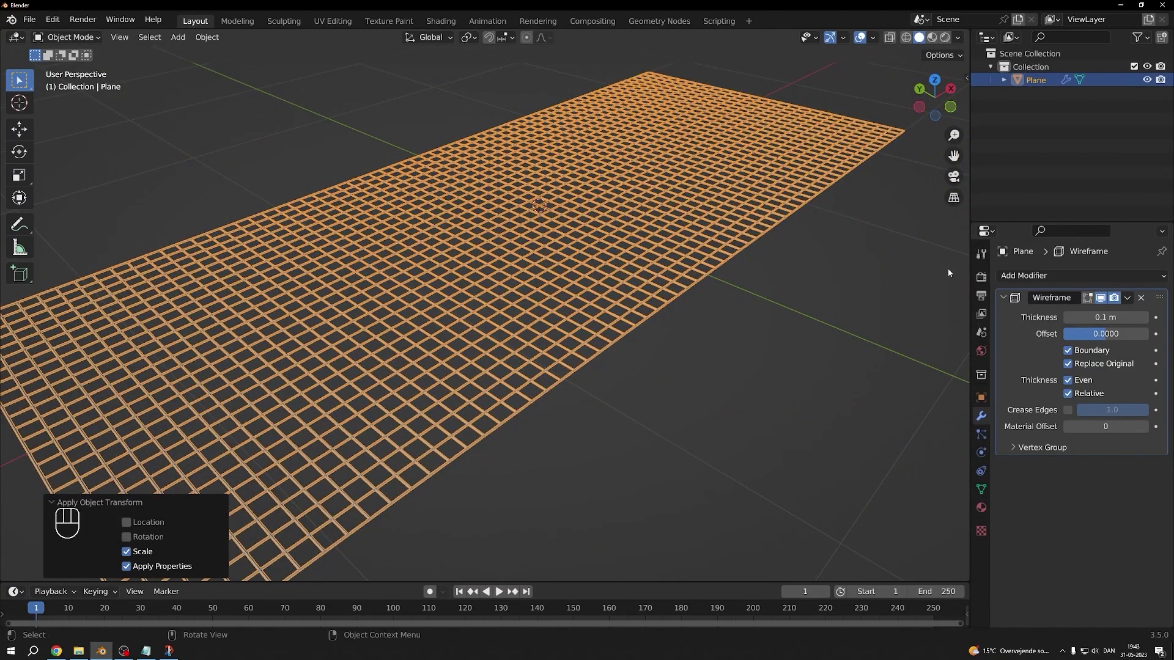
- Reselect the plane and add Cloth physics to it
{"action": "key", "text": "Tab"}
{"action": "key", "text": "Tab"}
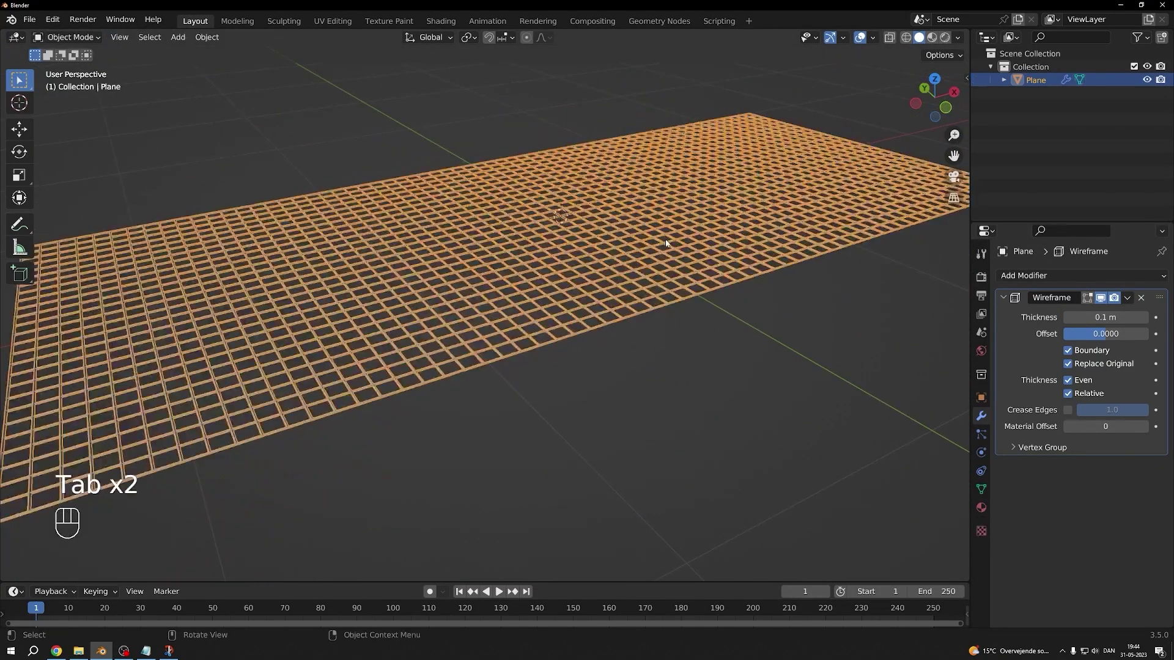
{"action": "left_click", "coordinate": [755, 362]}
{"action": "scroll", "coordinate": [755, 362], "scroll_direction": "down", "scroll_amount": 3}
{"action": "middle_click_drag", "start_coordinate": [754, 362], "coordinate": [760, 362]}
{"action": "left_click", "coordinate": [709, 267]}
{"action": "middle_click_drag", "start_coordinate": [712, 268], "coordinate": [714, 294]}
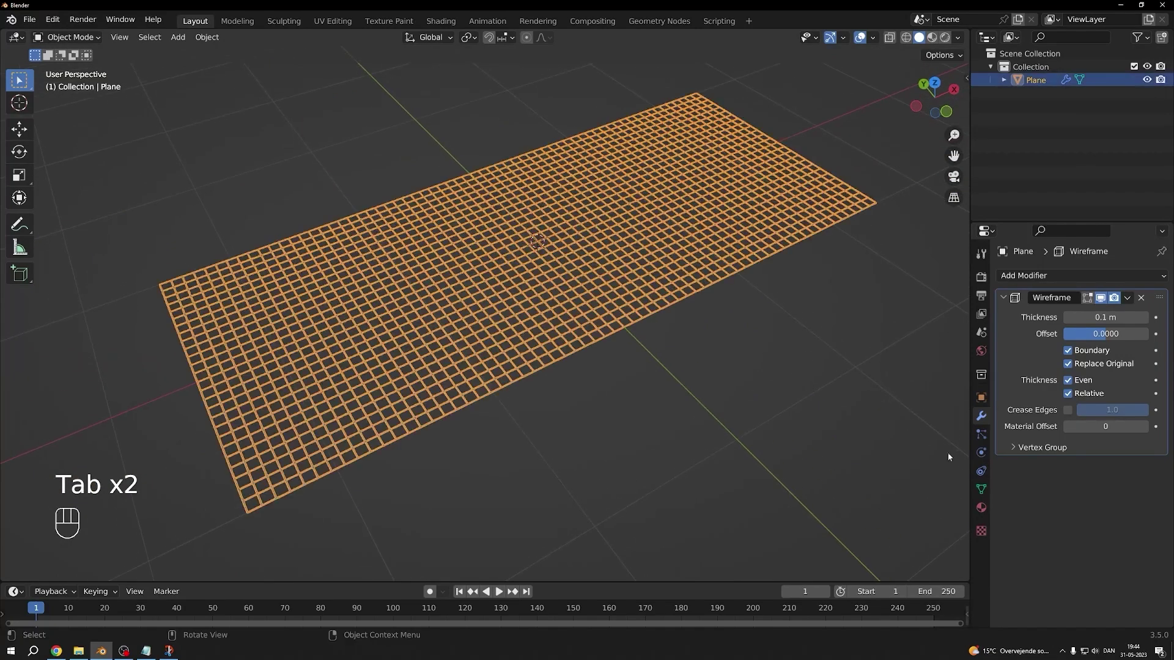
{"action": "left_click", "coordinate": [981, 453]}
{"action": "left_click", "coordinate": [1077, 305]}
- Set cloth stiffness: tension 1, compression 500, shear 0, bending 1
{"action": "scroll", "coordinate": [1110, 411], "scroll_direction": "down", "scroll_amount": 4}
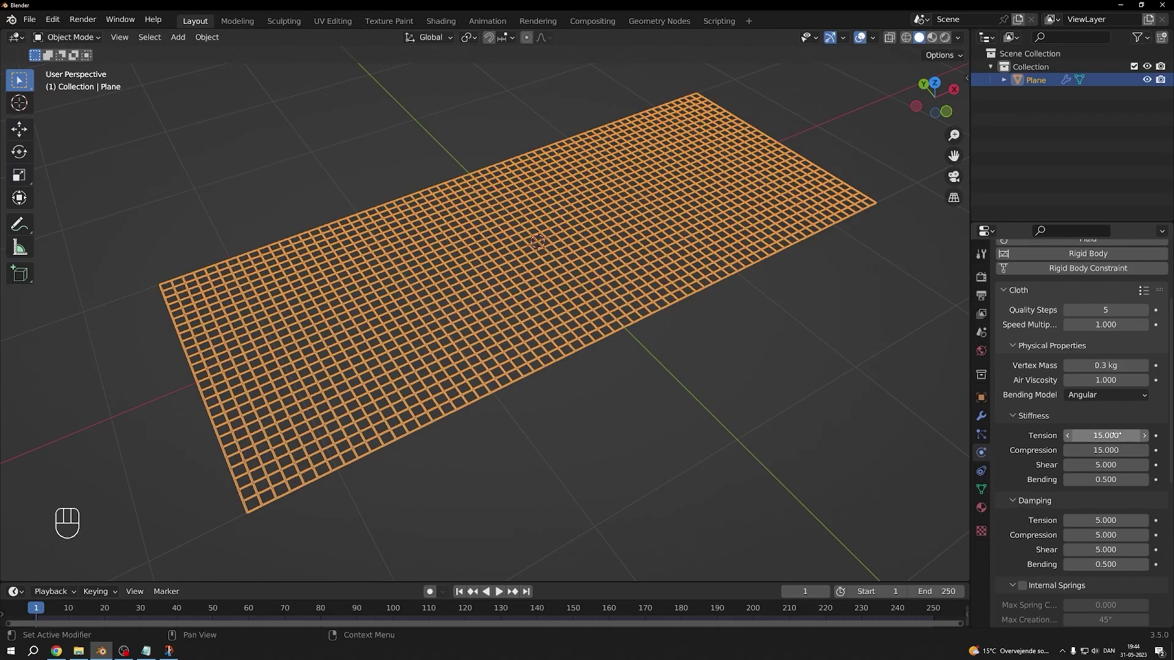
{"action": "left_click", "coordinate": [1114, 434]}
{"action": "type", "text": "1"}
{"action": "key", "text": "Tab"}
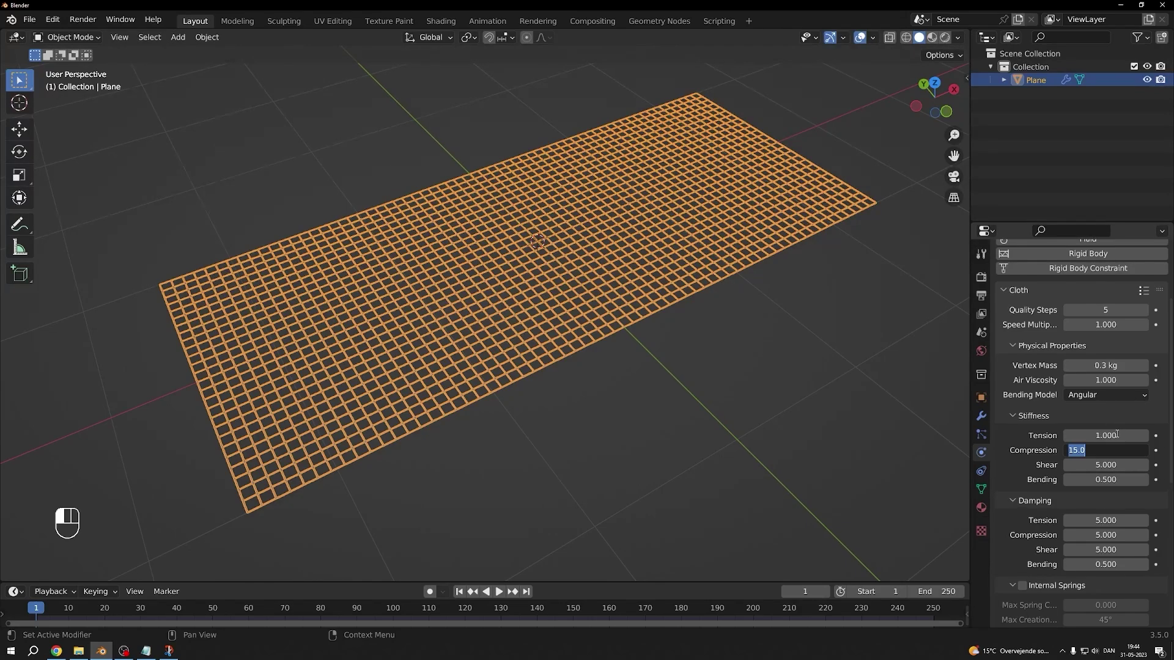
{"action": "type", "text": "500"}
{"action": "key", "text": "Tab"}
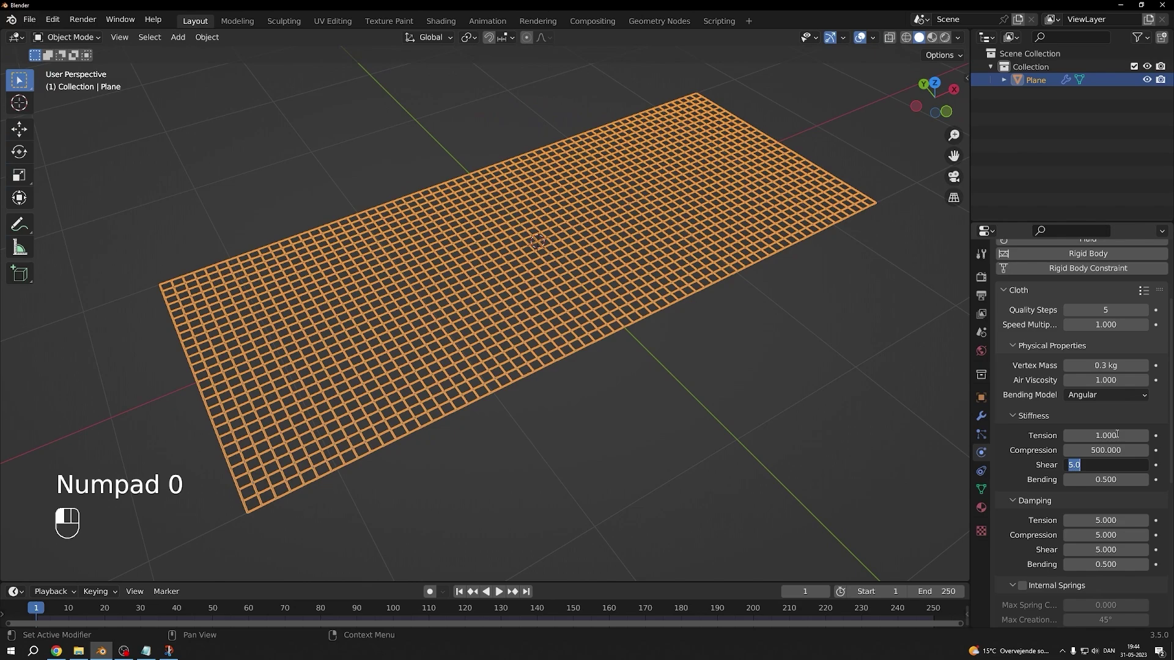
{"action": "key", "text": "Tab"}
{"action": "key", "text": "Return"}
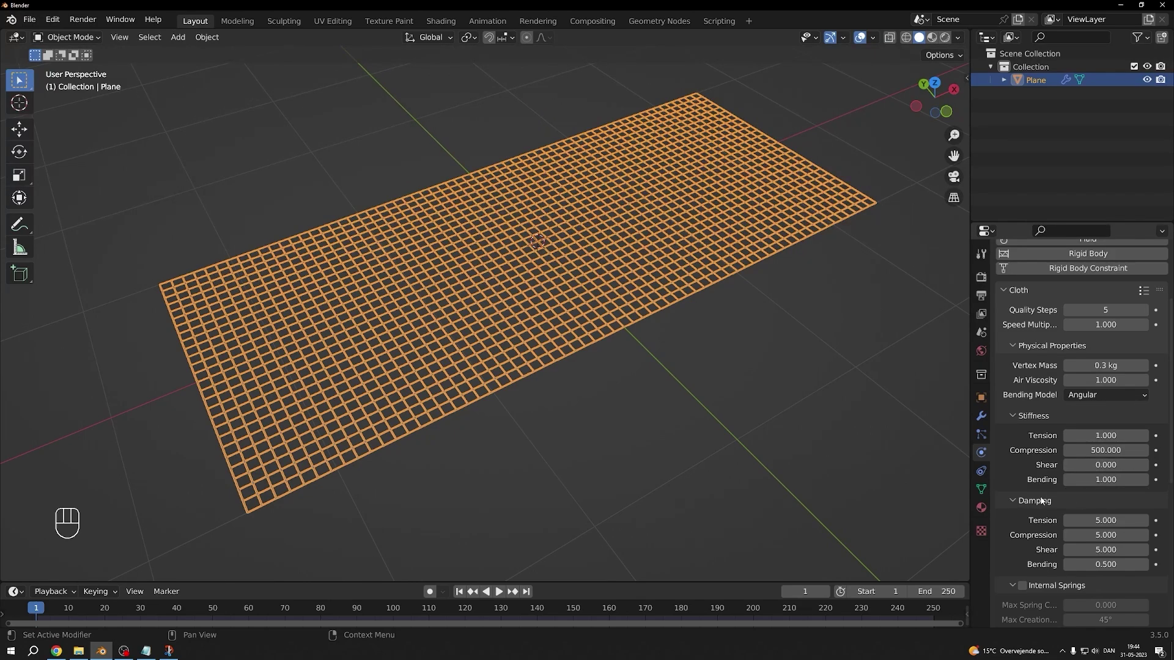
- Raise the cloth's Quality Steps from 5 to 25
{"action": "scroll", "coordinate": [1018, 458], "scroll_direction": "down", "scroll_amount": 2}
{"action": "scroll", "coordinate": [1027, 471], "scroll_direction": "up", "scroll_amount": 1}
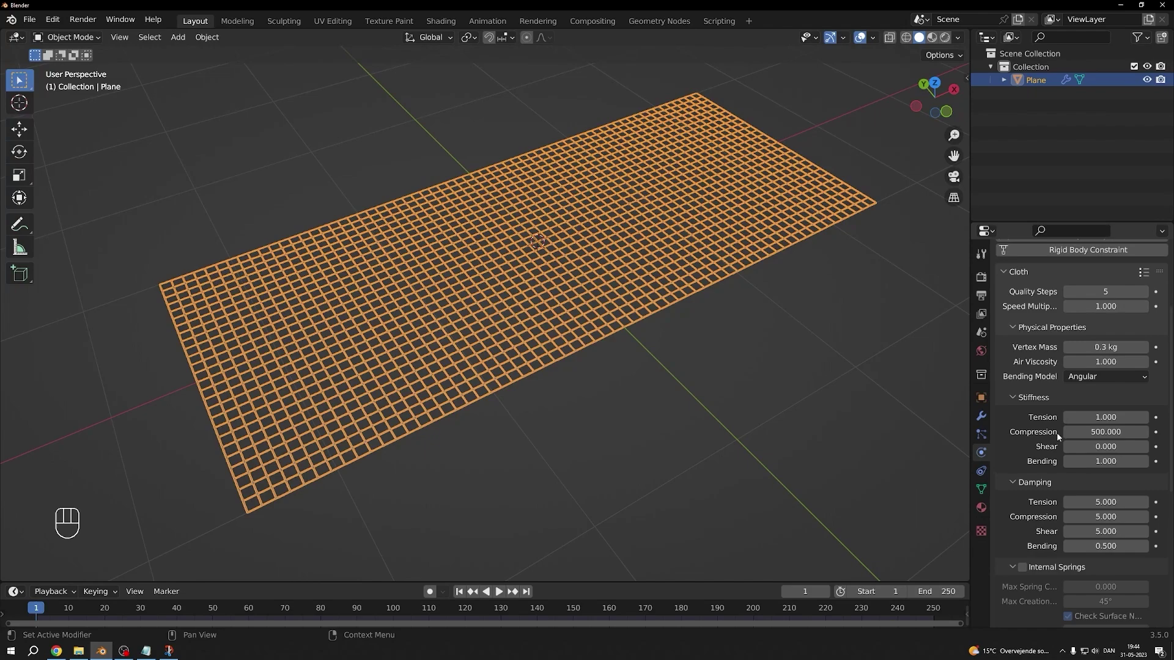
{"action": "left_click", "coordinate": [1116, 291]}
{"action": "type", "text": "25"}
{"action": "key", "text": "Return"}
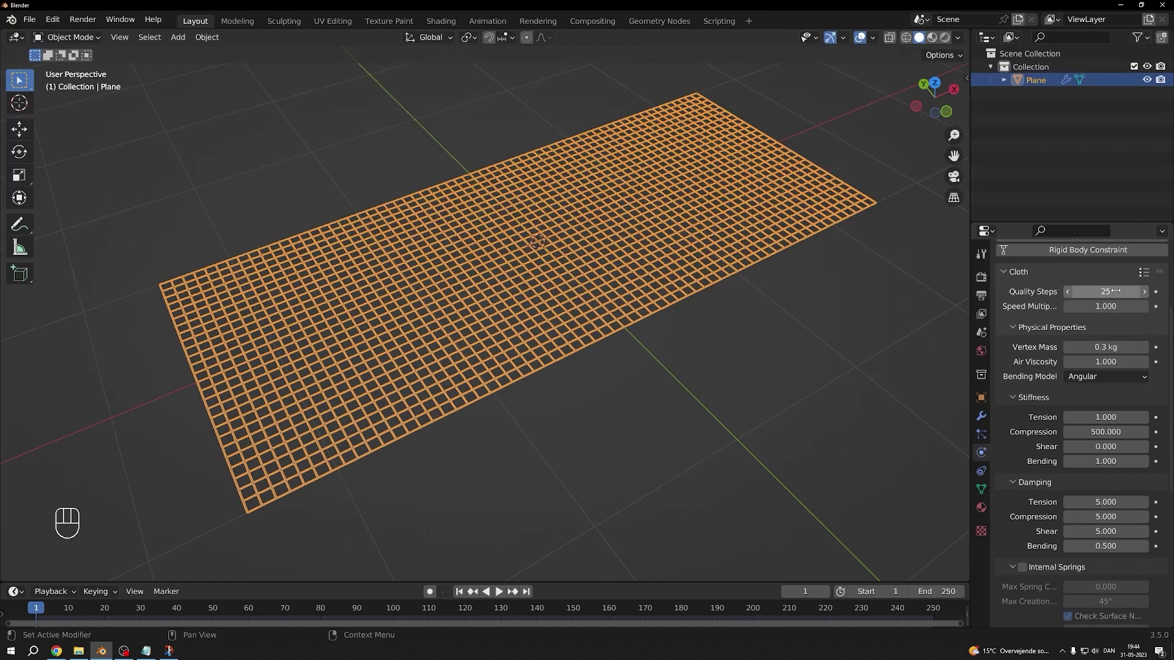
{"action": "scroll", "coordinate": [698, 369], "scroll_direction": "down", "scroll_amount": 4}
- Play and stop the cloth simulation to see how it behaves
{"action": "key", "text": "Tab"}
{"action": "key", "text": "space"}
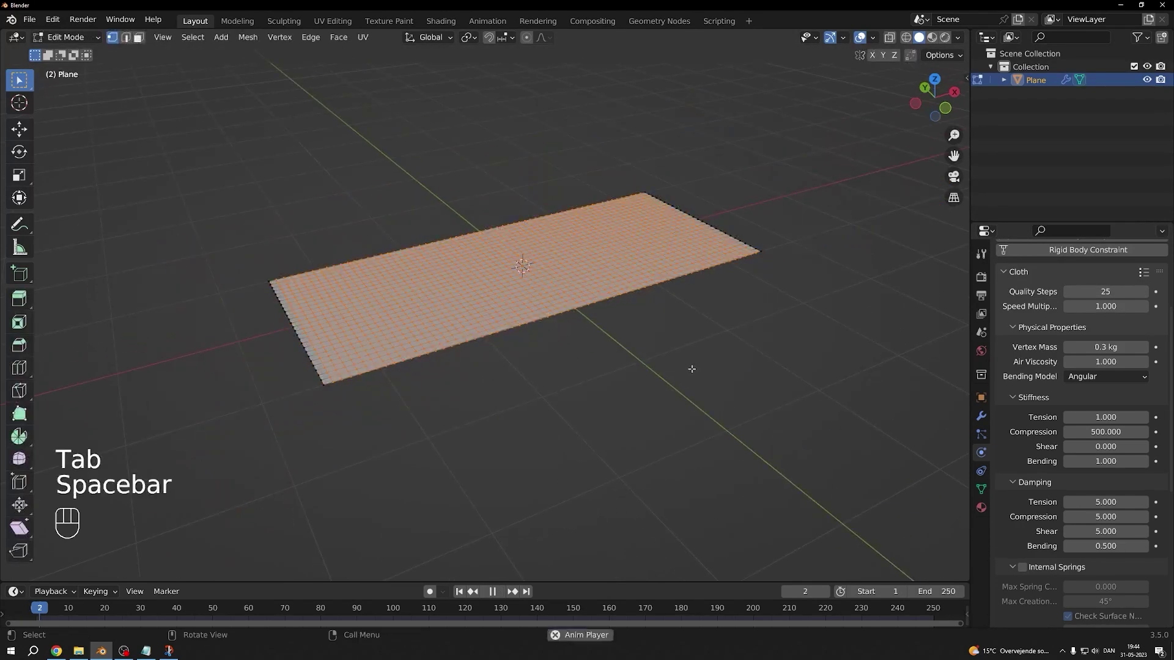
{"action": "key", "text": "Tab"}
{"action": "key", "text": "space"}
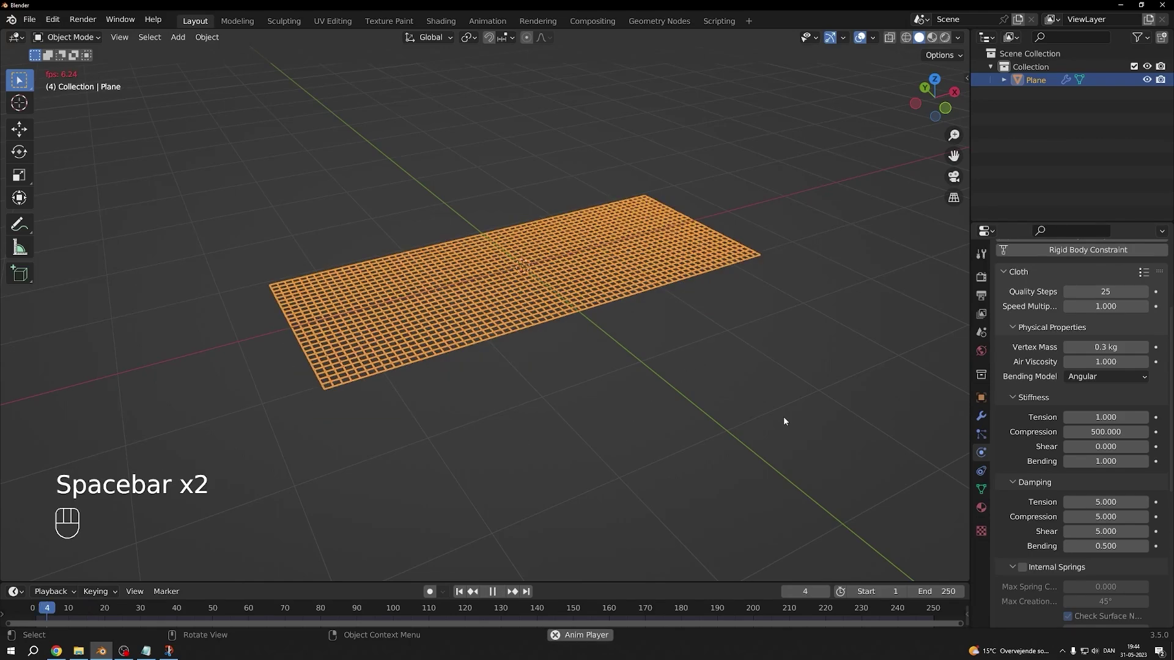
{"action": "key", "text": "space"}
{"action": "scroll", "coordinate": [1066, 402], "scroll_direction": "down", "scroll_amount": 10}
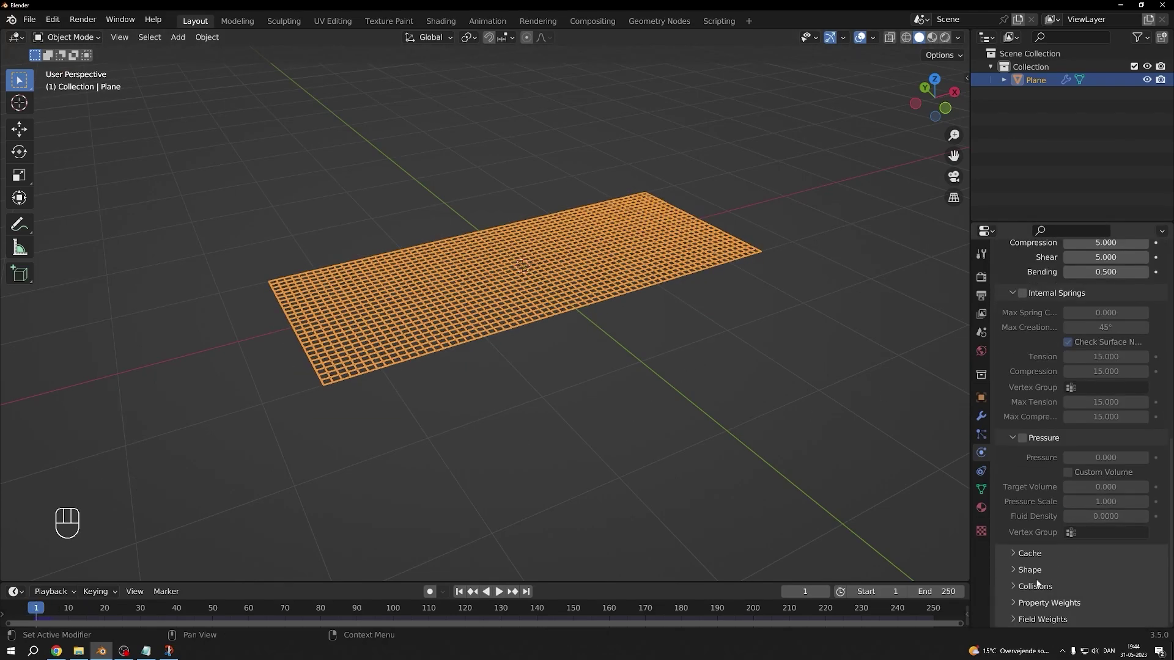
- Set the cloth's Gravity field weight to 0 and test it with Quality Steps at 5
{"action": "left_click", "coordinate": [1042, 619]}
{"action": "scroll", "coordinate": [1097, 538], "scroll_direction": "down", "scroll_amount": 5}
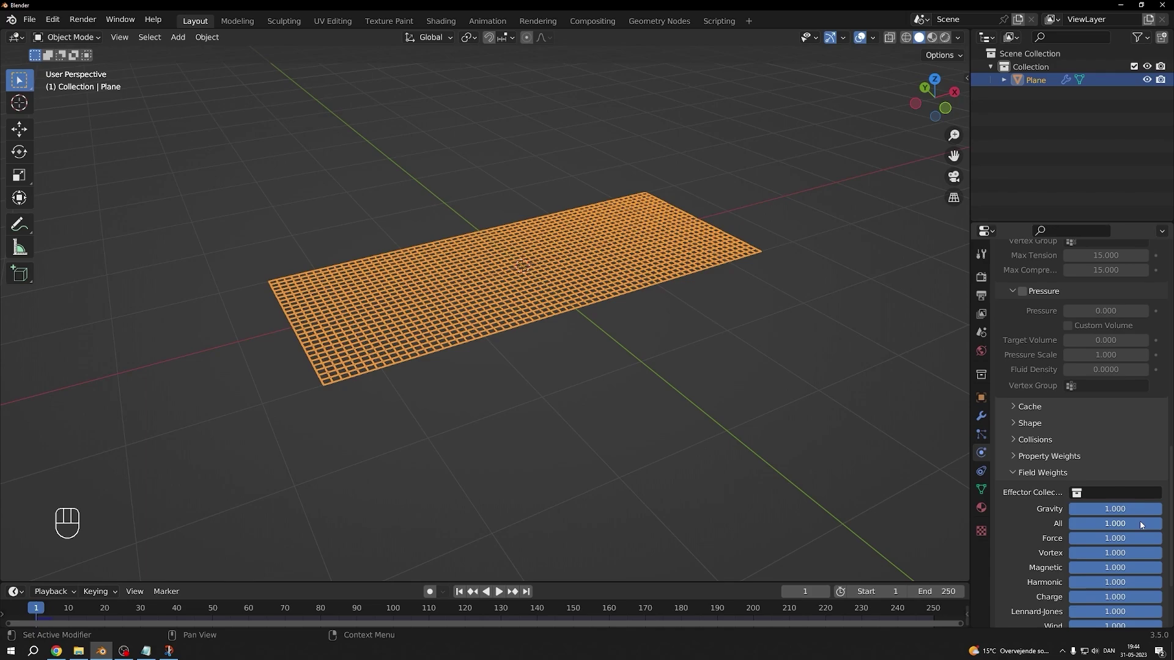
{"action": "left_click_drag", "start_coordinate": [1114, 508], "coordinate": [1075, 509]}
{"action": "key", "text": "space"}
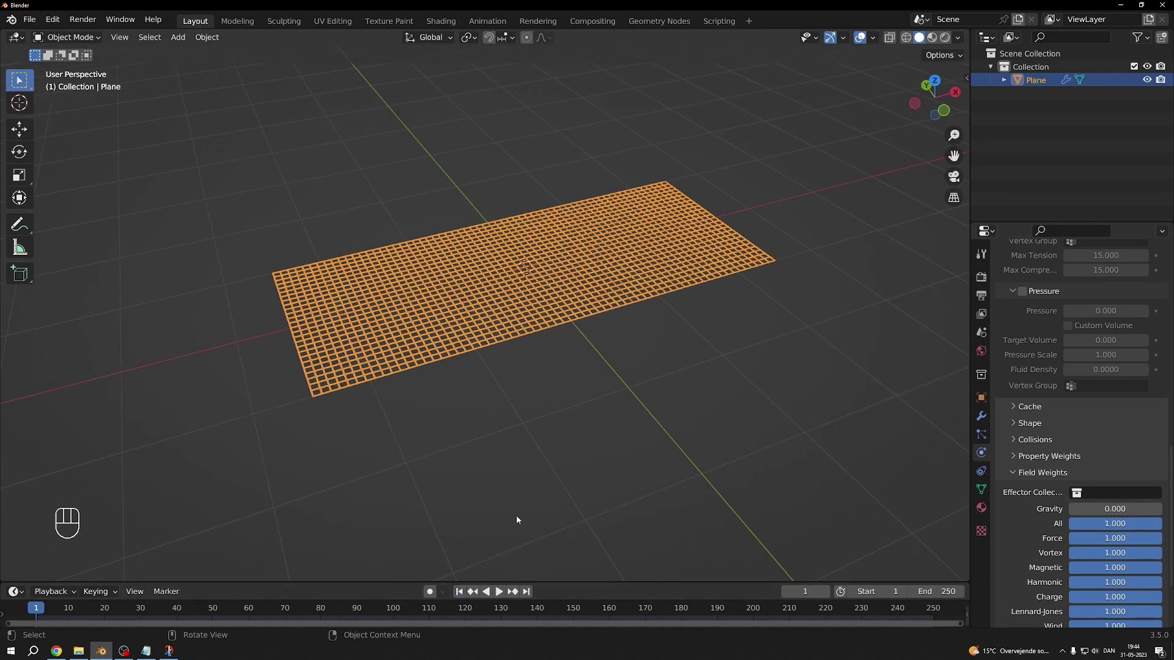
{"action": "key", "text": "space"}
{"action": "scroll", "coordinate": [1138, 330], "scroll_direction": "up", "scroll_amount": 12}
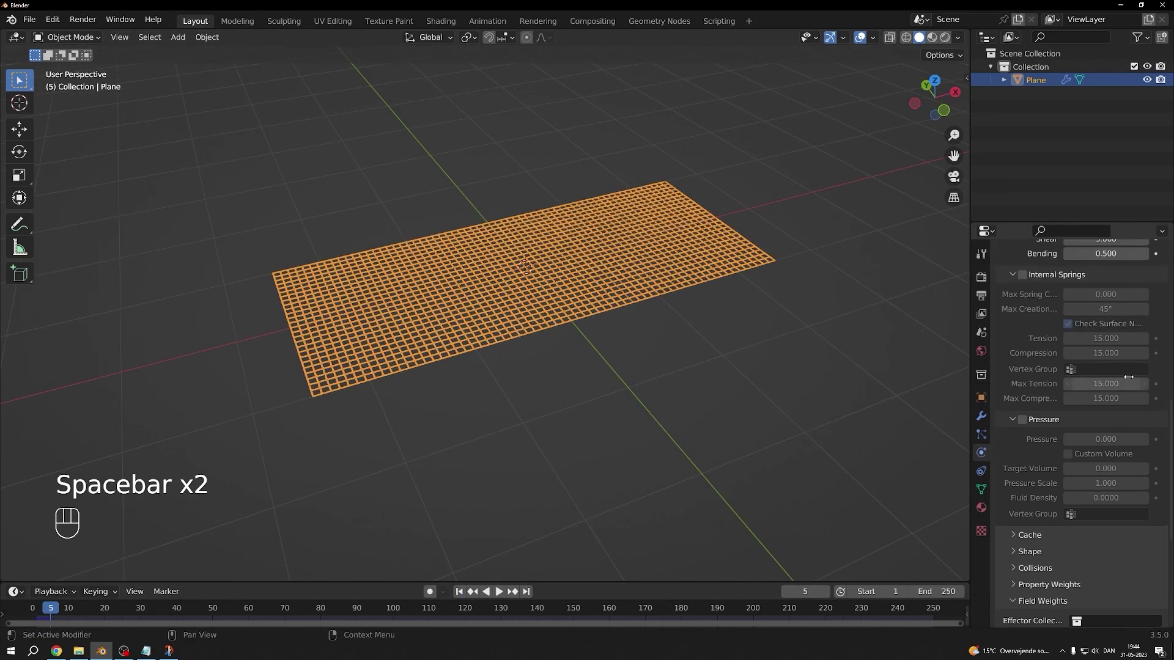
{"action": "double_click", "coordinate": [1108, 384]}
{"action": "type", "text": "5"}
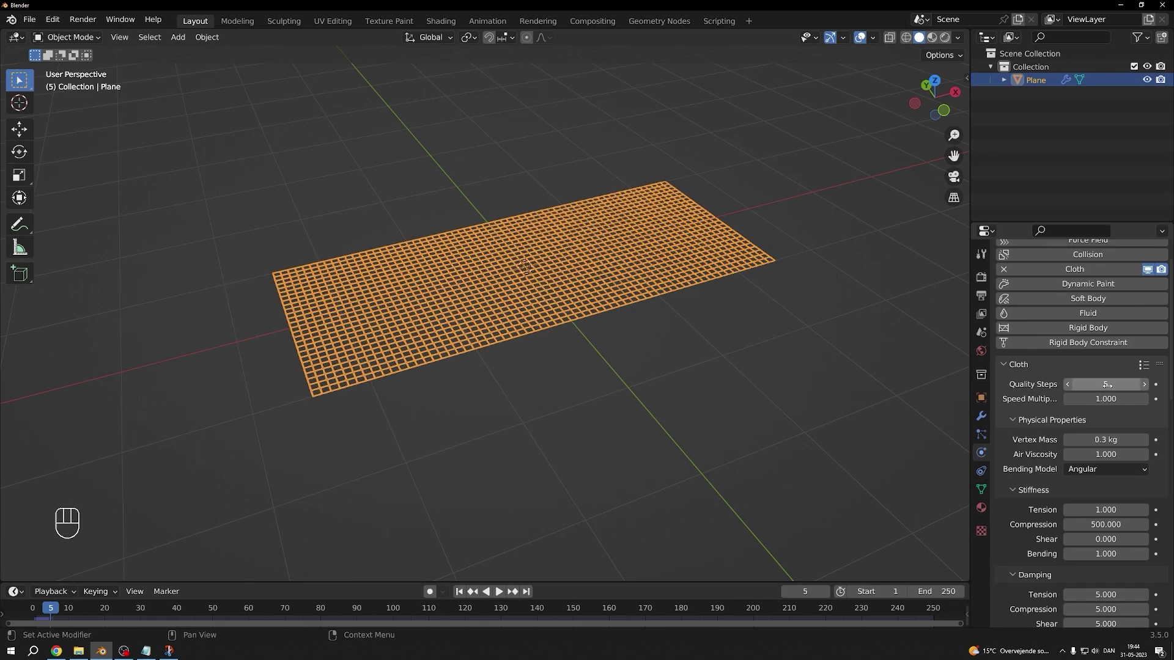
{"action": "key", "text": "Return"}
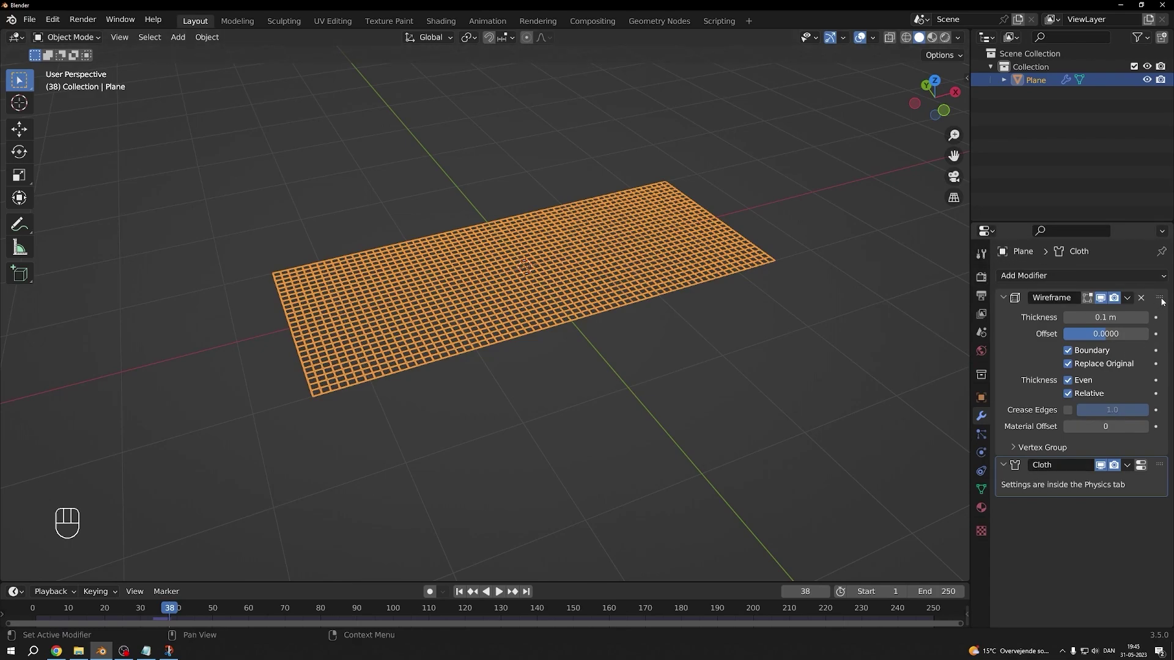
- Move the Wireframe modifier below the Cloth modifier and replay from frame 1
{"action": "left_click_drag", "start_coordinate": [1161, 301], "coordinate": [1149, 483]}
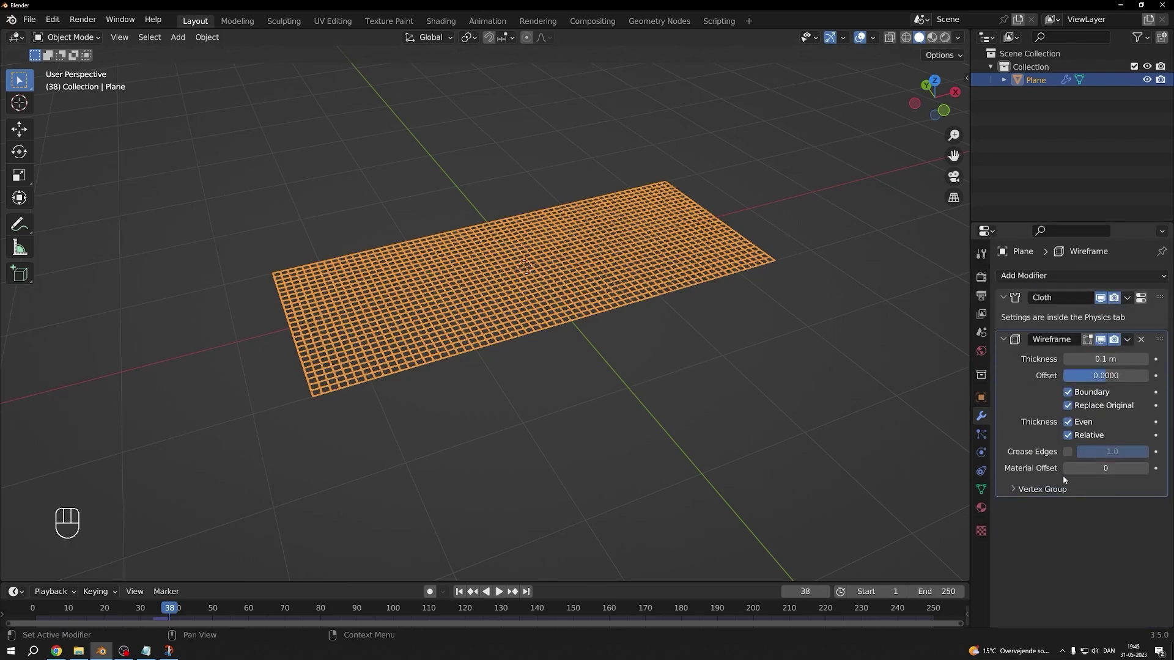
{"action": "left_click", "coordinate": [459, 591]}
{"action": "key", "text": "space"}
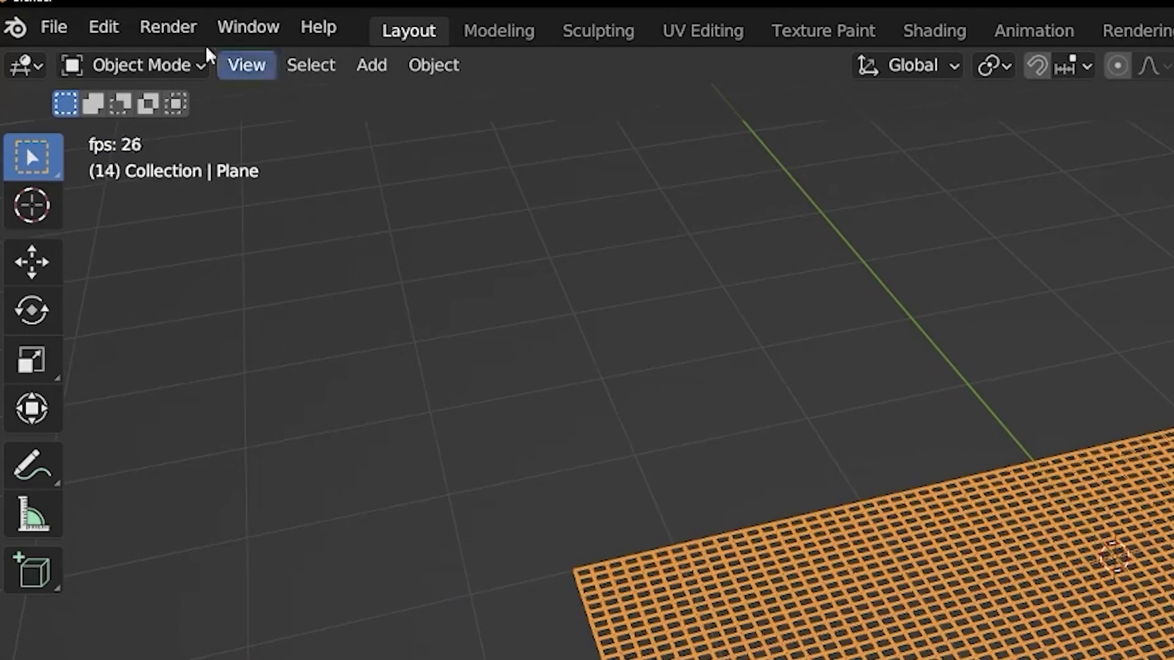
{"action": "key", "text": "space"}
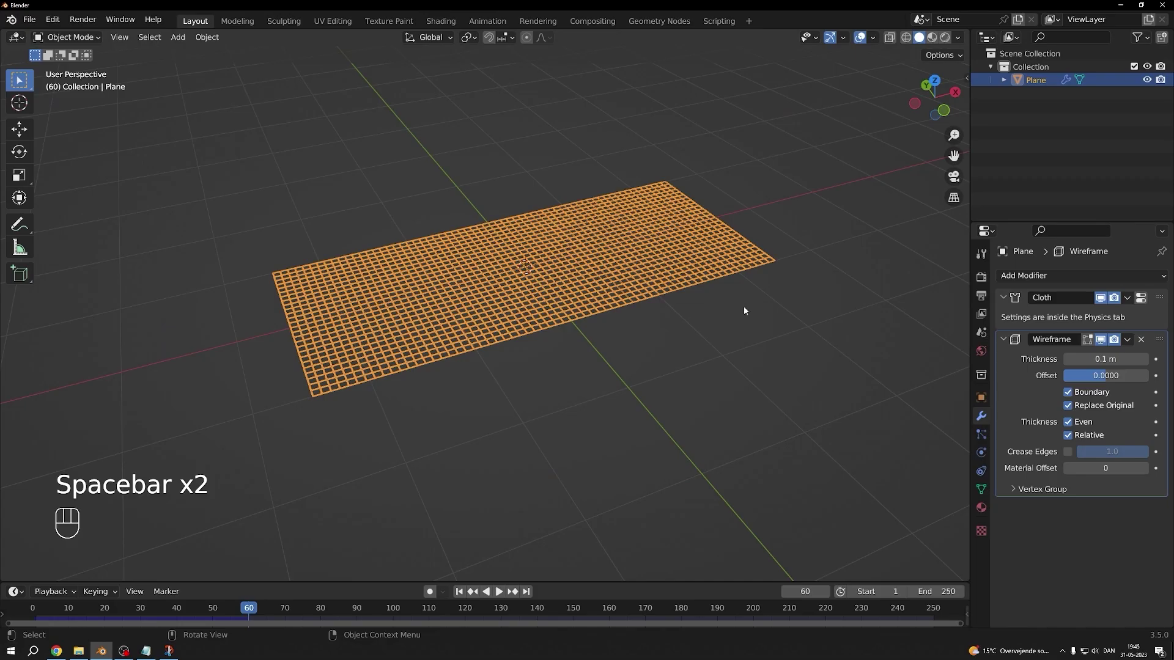
- Set cloth Quality Steps back to 25 and replay the simulation from the start
{"action": "left_click", "coordinate": [981, 472]}
{"action": "left_click", "coordinate": [981, 453]}
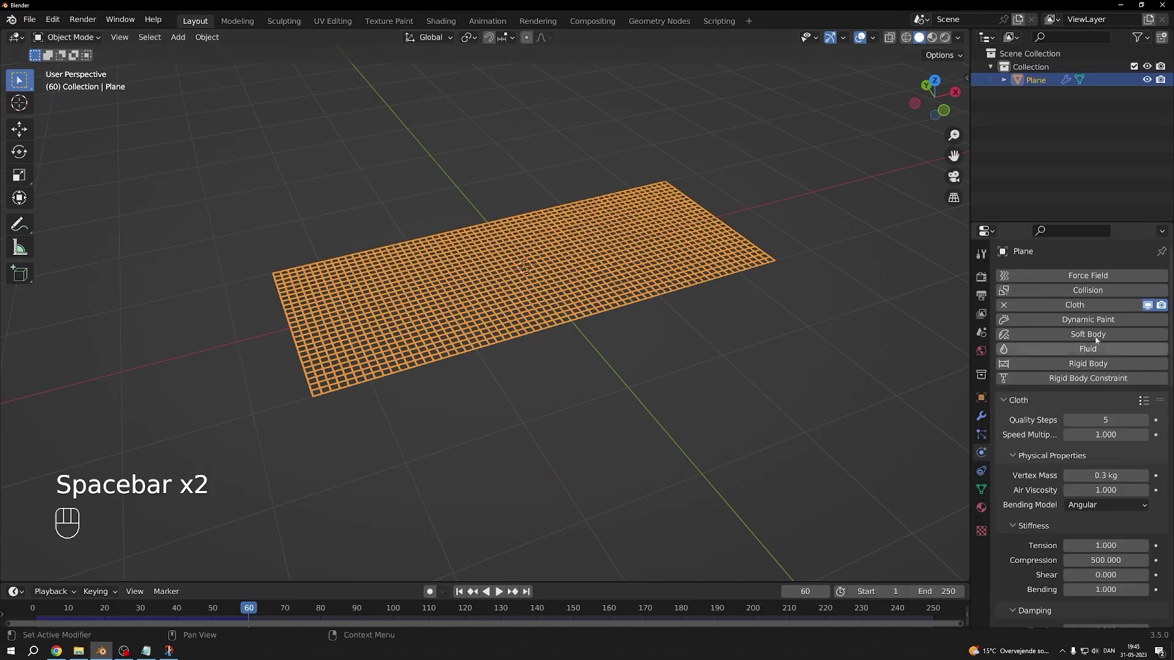
{"action": "double_click", "coordinate": [1126, 420]}
{"action": "type", "text": "25"}
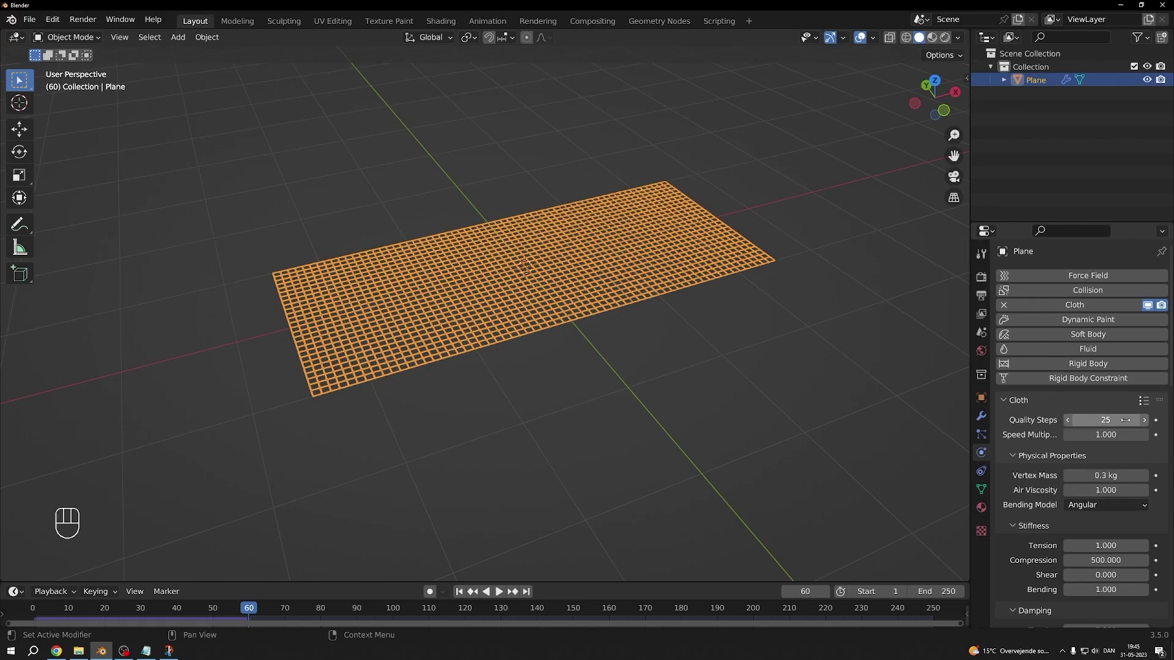
{"action": "key", "text": "Return"}
{"action": "left_click", "coordinate": [459, 591]}
{"action": "key", "text": "space"}
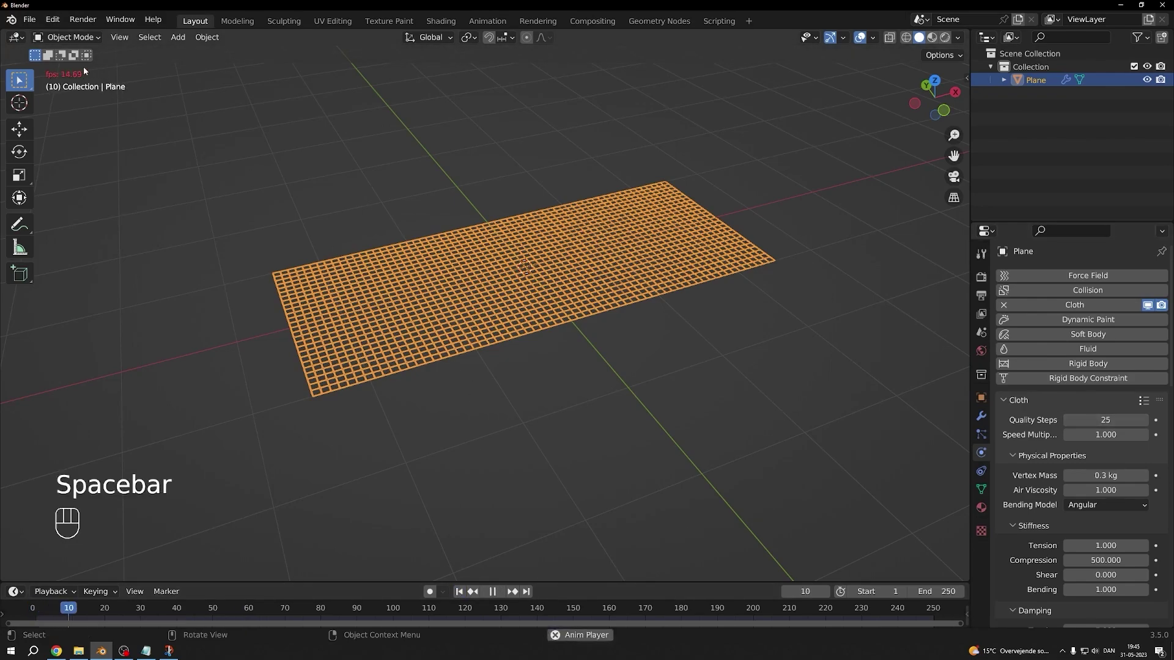
{"action": "key", "text": "space"}
- Refresh the cloth and replay it, viewing along the flat wireframe grid
{"action": "key", "text": "Tab"}
{"action": "key", "text": "Tab"}
{"action": "key", "text": "space"}
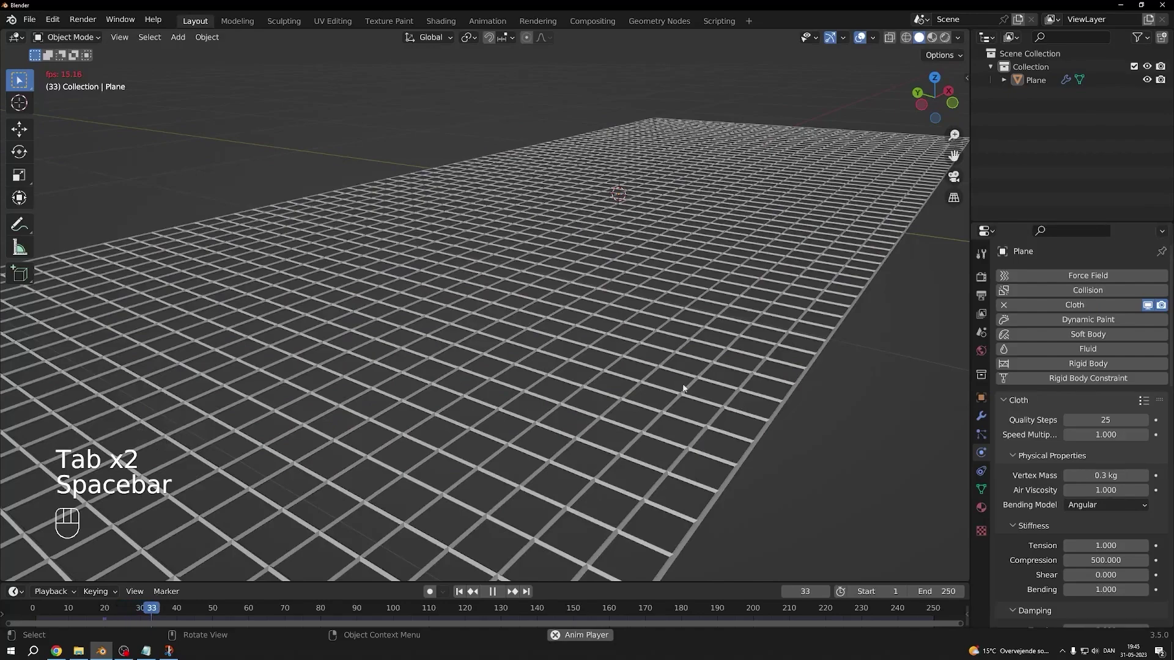
{"action": "middle_click_drag", "start_coordinate": [617, 396], "coordinate": [819, 378]}
{"action": "key", "text": "space"}
{"action": "scroll", "coordinate": [1094, 422], "scroll_direction": "down", "scroll_amount": 10}
- Set cloth object collision distance to 0.001 m and collision quality to 5, then reselect the plane
{"action": "scroll", "coordinate": [1100, 421], "scroll_direction": "down", "scroll_amount": 6}
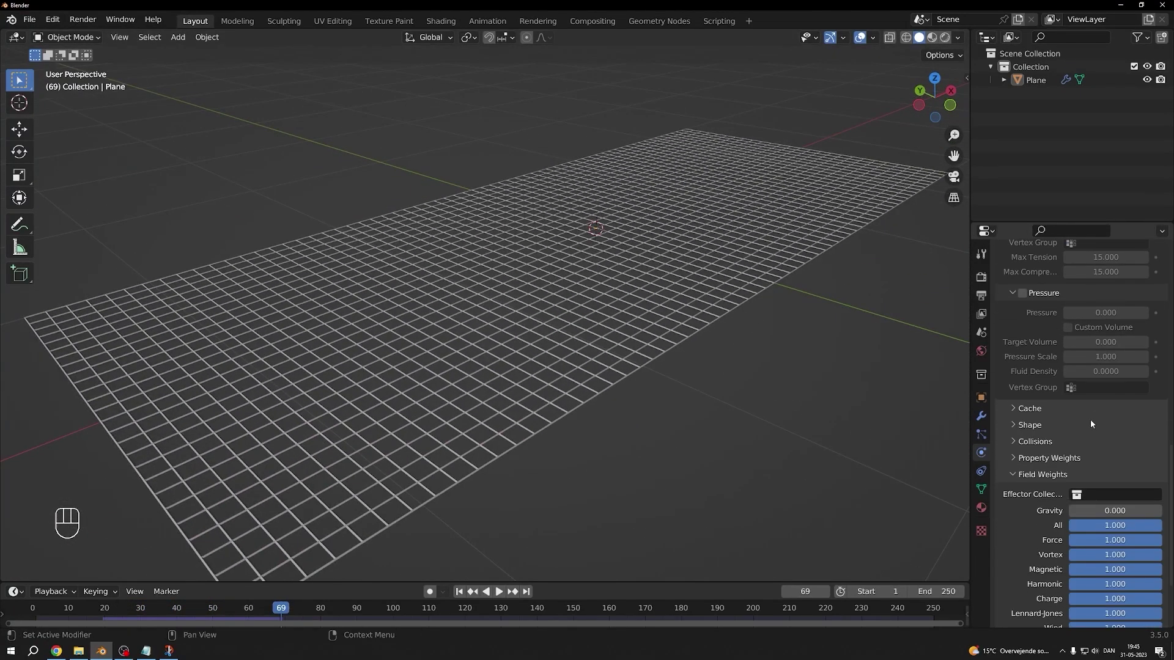
{"action": "left_click", "coordinate": [1079, 446]}
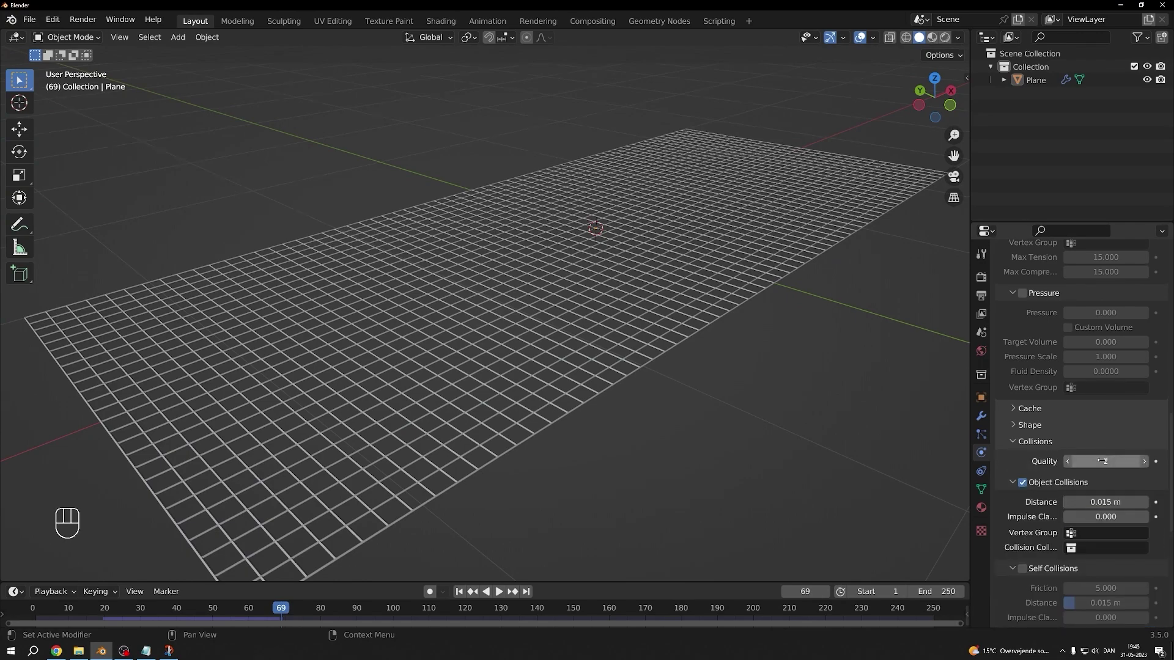
{"action": "left_click_drag", "start_coordinate": [1114, 504], "coordinate": [992, 492]}
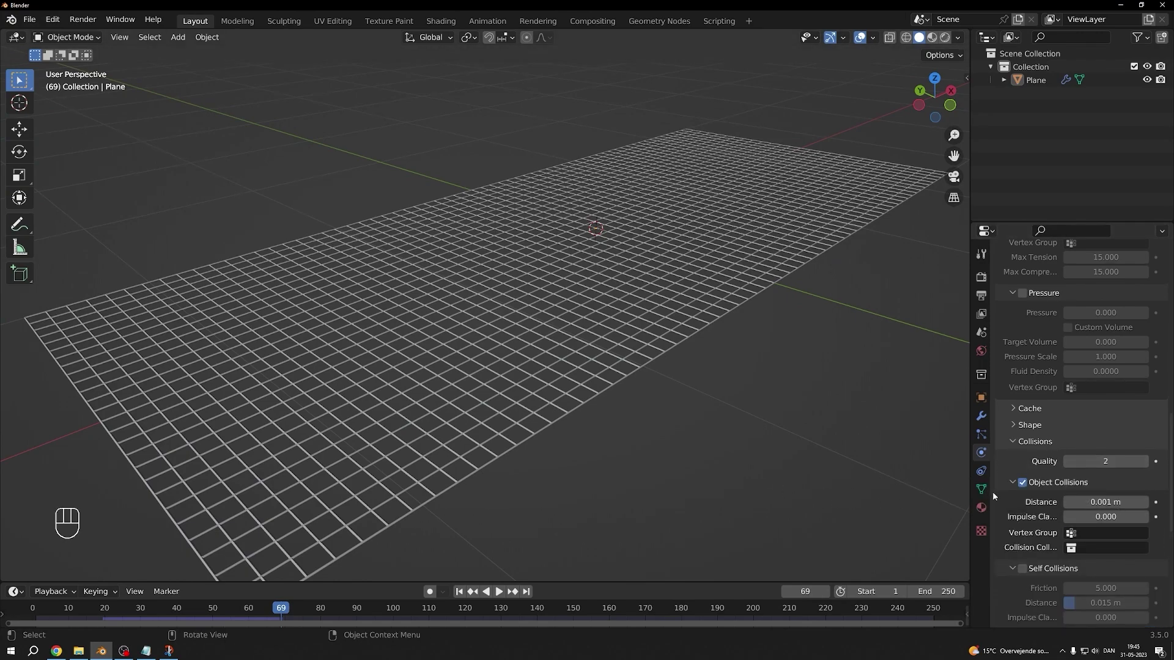
{"action": "left_click", "coordinate": [1109, 458]}
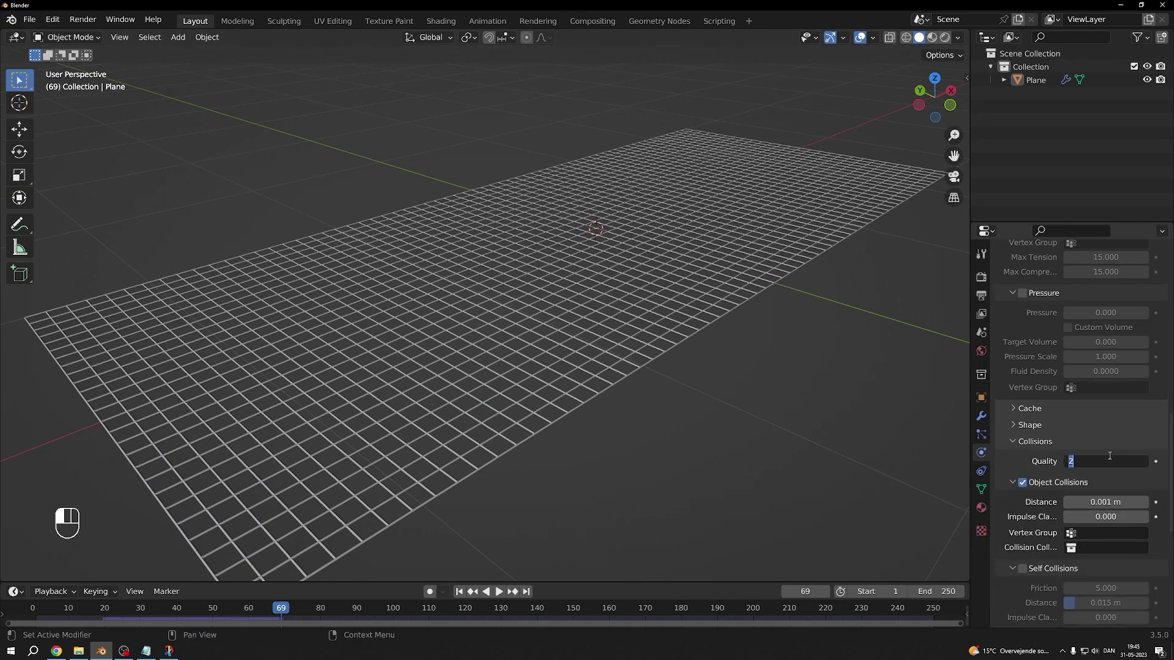
{"action": "type", "text": "5"}
{"action": "key", "text": "Return"}
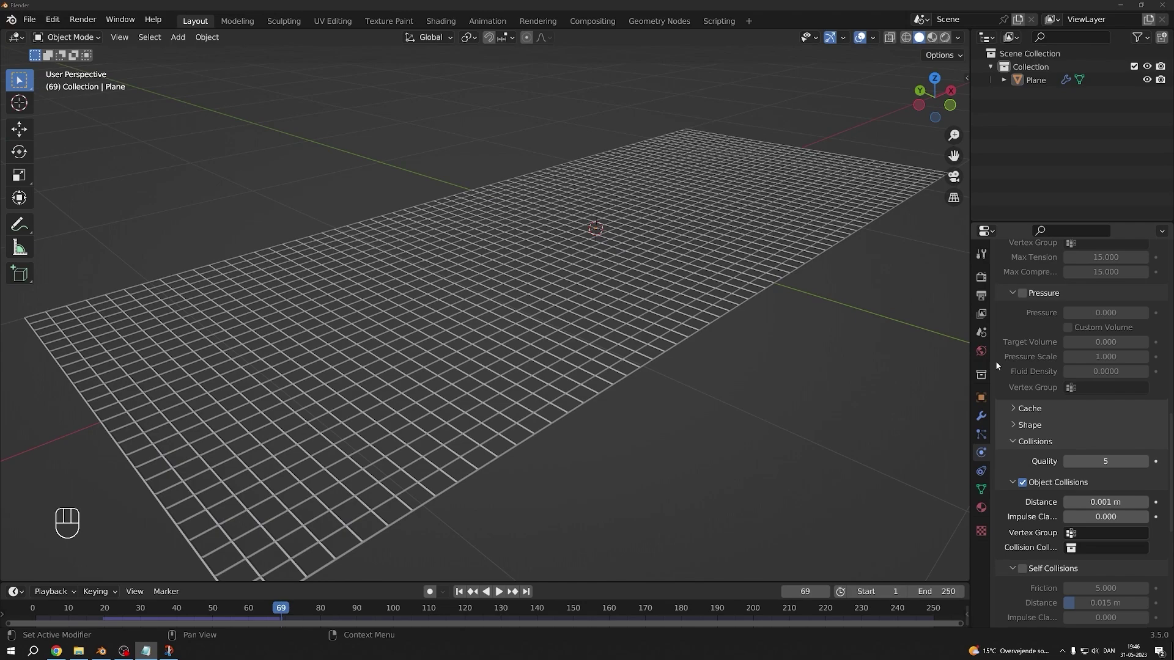
{"action": "left_click", "coordinate": [692, 341]}
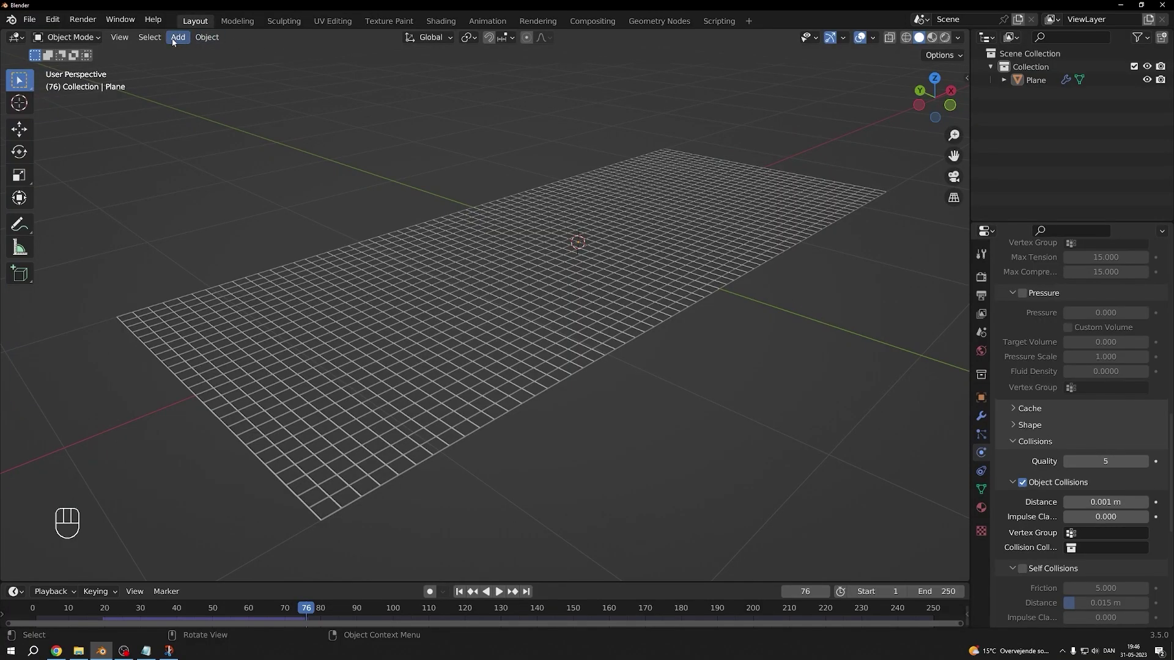
- Add a cube and scale it down to about 0.538
{"action": "left_click", "coordinate": [173, 40]}
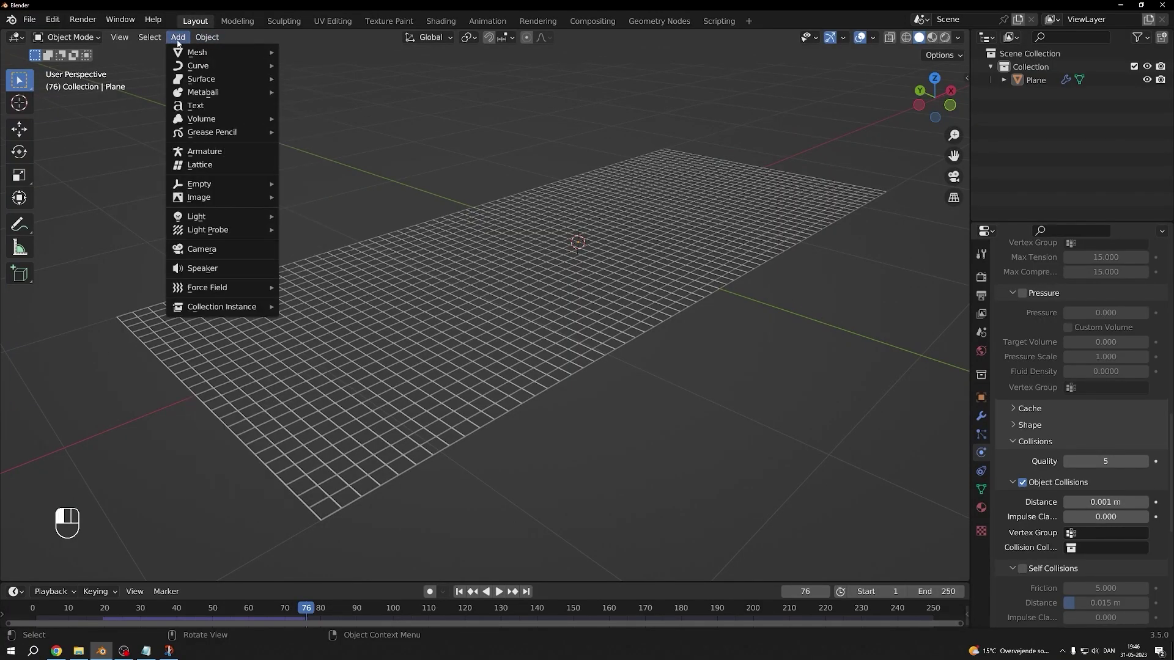
{"action": "mouse_move", "coordinate": [232, 53]}
{"action": "key", "text": "ctrl+z"}
{"action": "key", "text": "ctrl+z"}
{"action": "key", "text": "ctrl+z"}
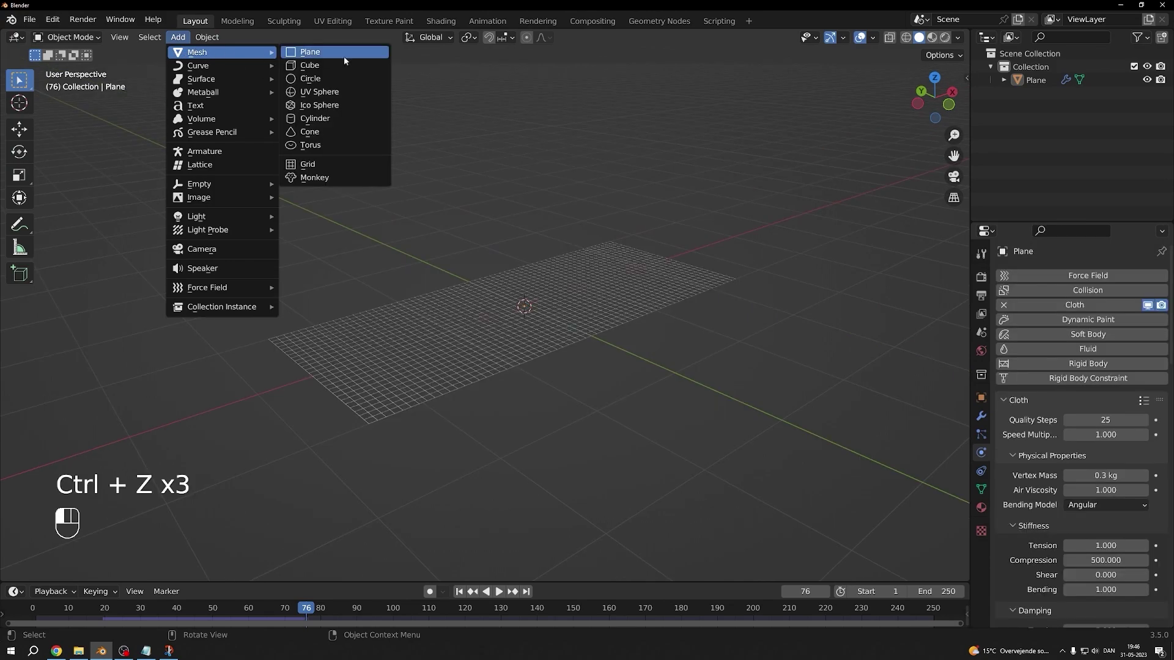
{"action": "left_click", "coordinate": [351, 65]}
{"action": "key", "text": "s"}
{"action": "left_click", "coordinate": [751, 272]}
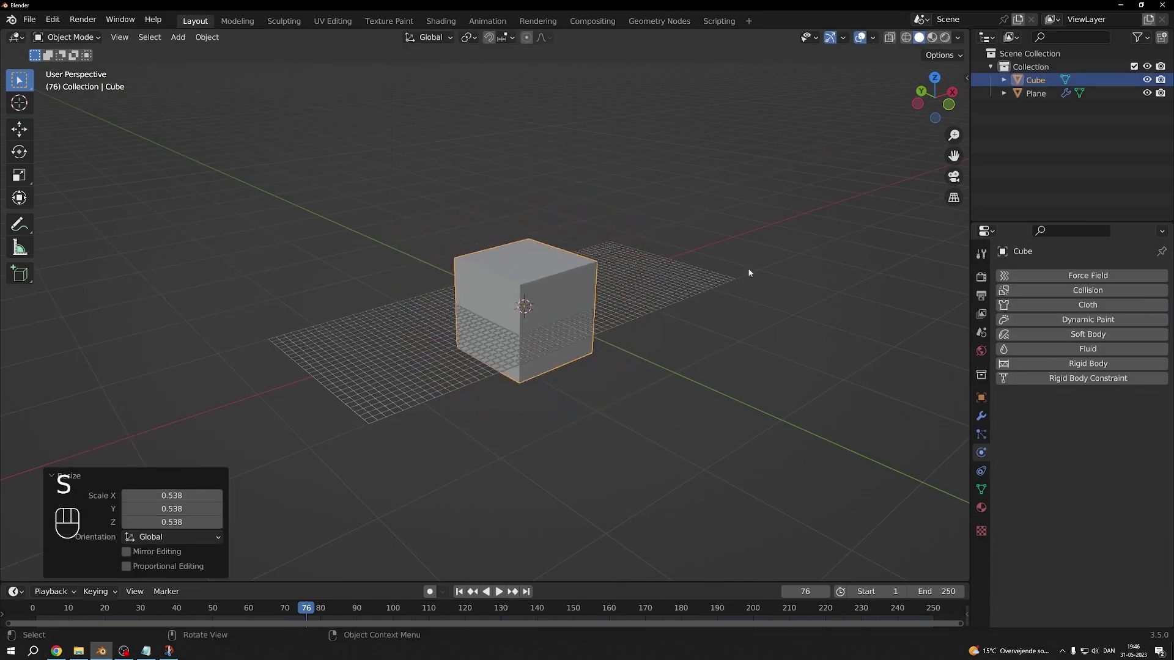
- Bevel the cube's edges with 7 segments and shade it smooth
{"action": "key", "text": "Tab"}
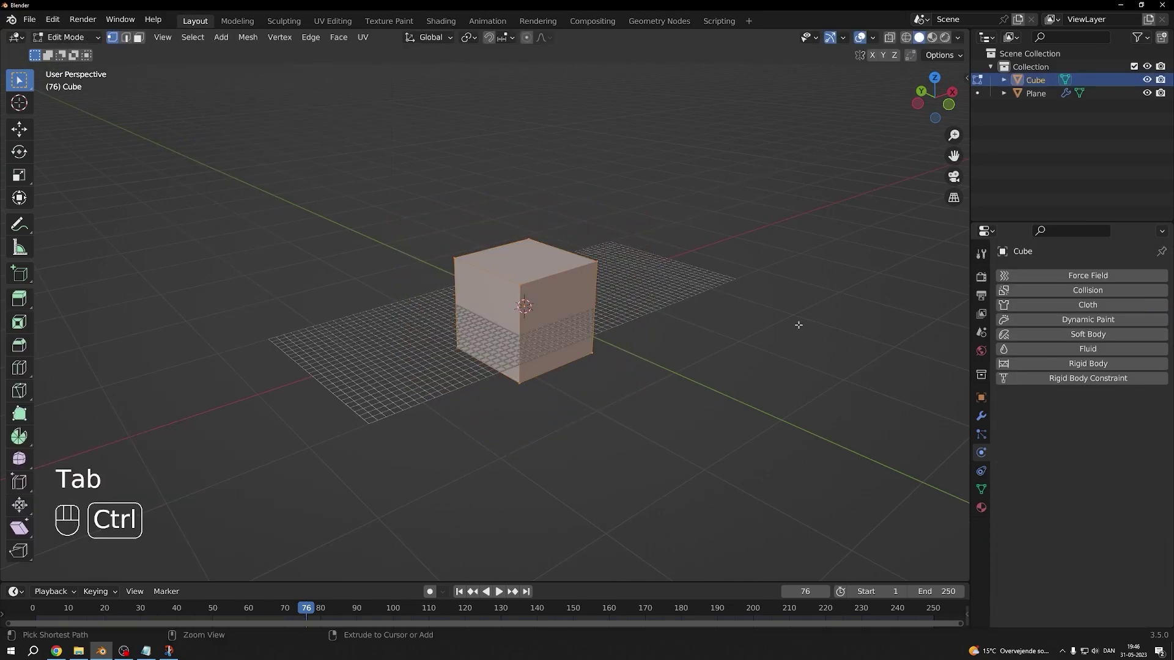
{"action": "key", "text": "ctrl+b"}
{"action": "scroll", "coordinate": [819, 325], "scroll_direction": "up", "scroll_amount": 3}
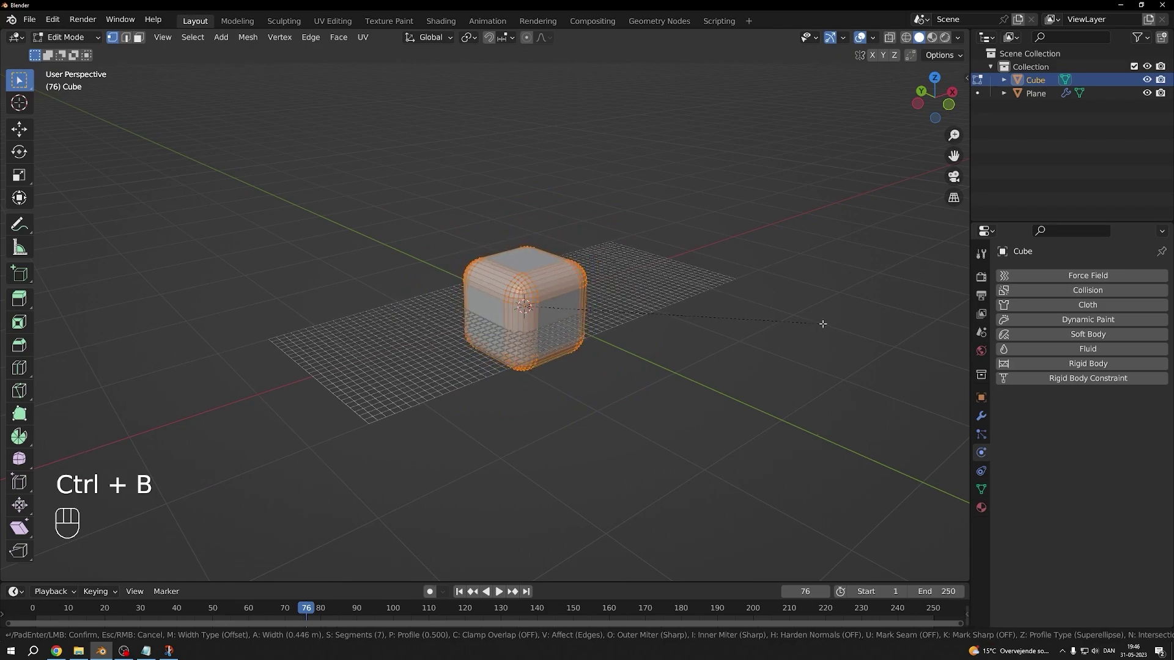
{"action": "left_click", "coordinate": [810, 324]}
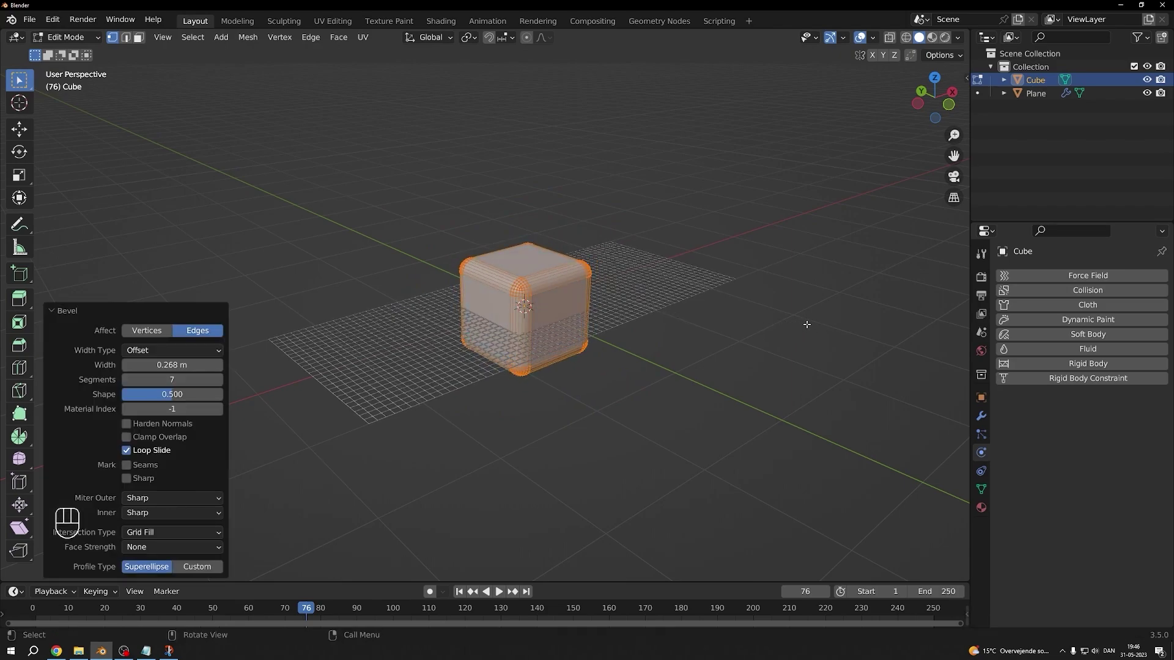
{"action": "key", "text": "Tab"}
{"action": "right_click", "coordinate": [470, 276]}
{"action": "left_click", "coordinate": [470, 278]}
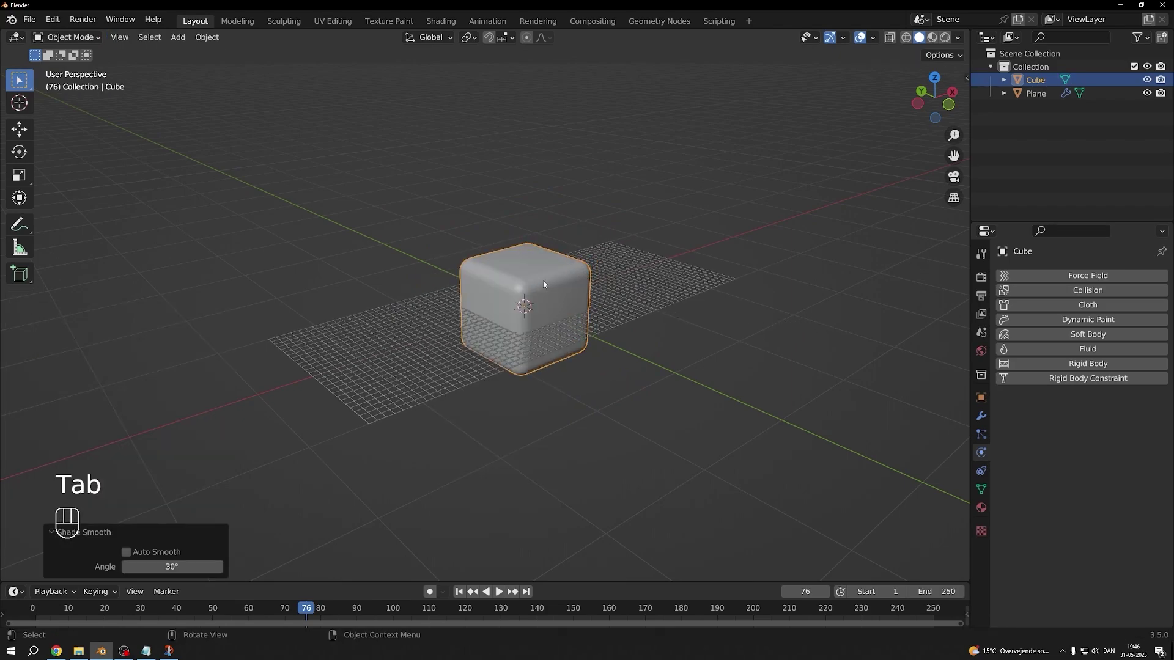
{"action": "middle_click_drag", "start_coordinate": [523, 521], "coordinate": [531, 463]}
- Lower the cube below the plane, enlarge the timeline, and key its location at frame 1
{"action": "key", "text": "g"}
{"action": "key", "text": "z"}
{"action": "left_click", "coordinate": [514, 523]}
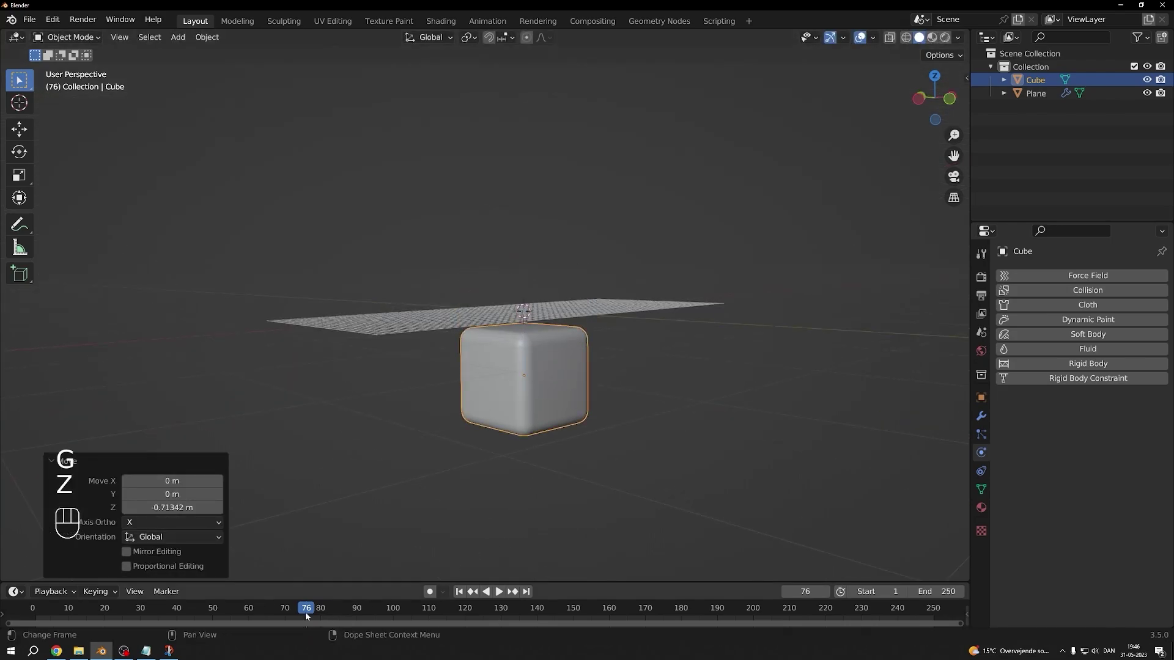
{"action": "left_click_drag", "start_coordinate": [306, 611], "coordinate": [37, 614]}
{"action": "left_click_drag", "start_coordinate": [163, 583], "coordinate": [235, 500]}
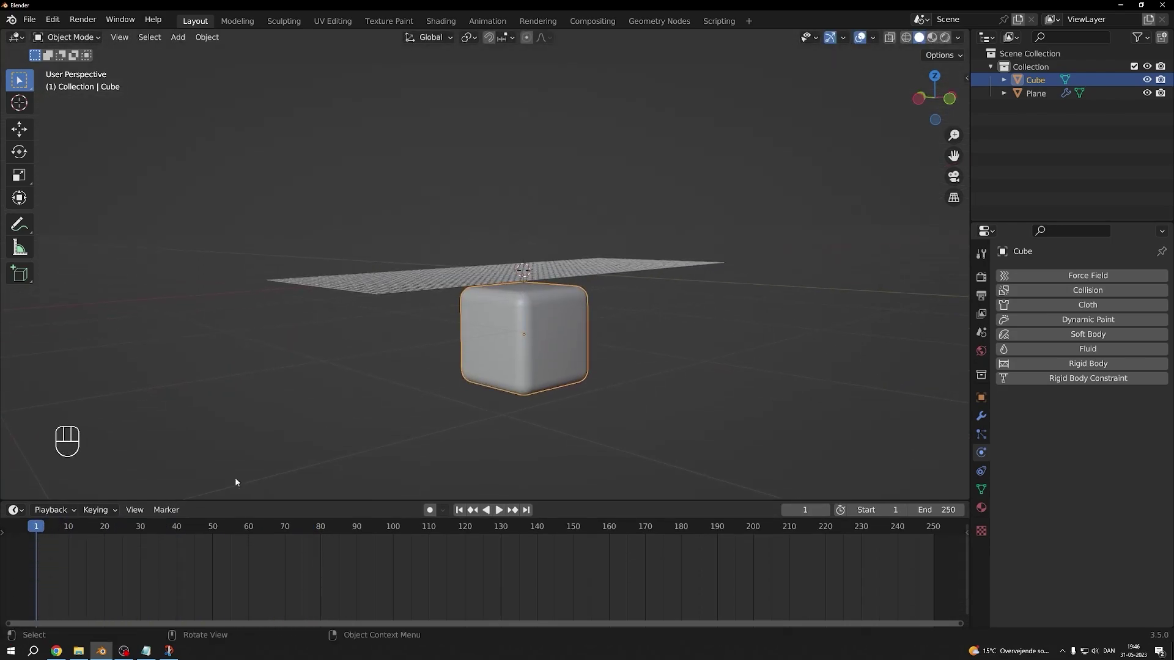
{"action": "key", "text": "i"}
{"action": "left_click", "coordinate": [567, 349]}
- At frame 60, raise the cube above the plane, key its location, and play from frame 1
{"action": "key", "text": "g"}
{"action": "key", "text": "z"}
{"action": "right_click", "coordinate": [566, 349]}
{"action": "left_click", "coordinate": [249, 526]}
{"action": "key", "text": "g"}
{"action": "key", "text": "z"}
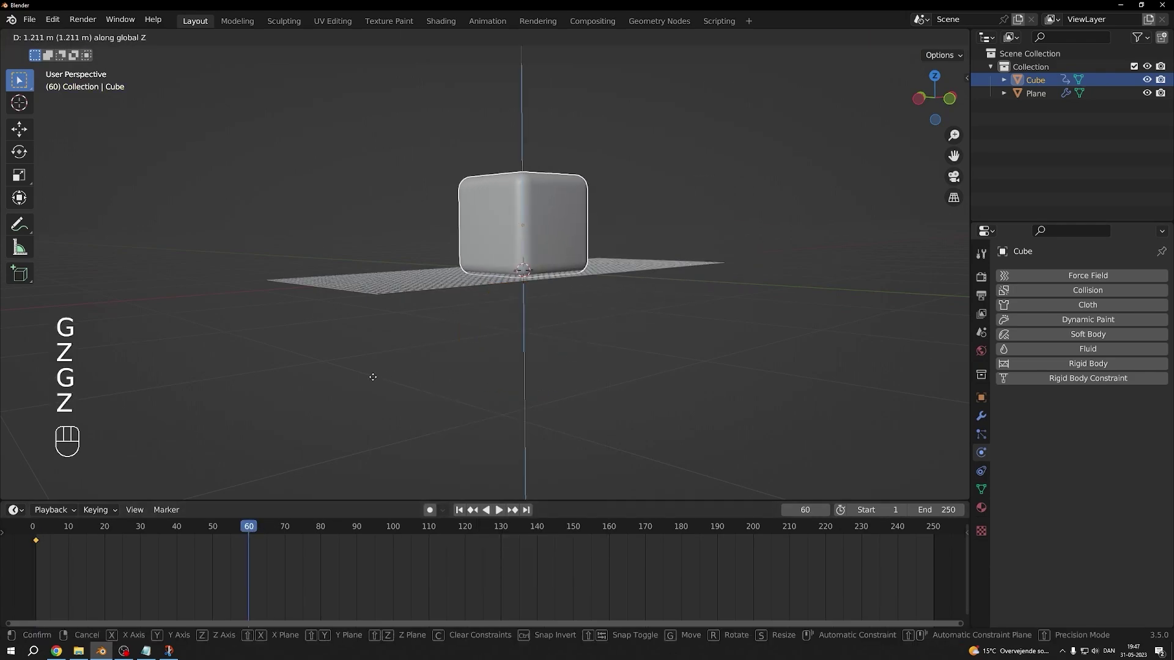
{"action": "left_click", "coordinate": [379, 354]}
{"action": "key", "text": "i"}
{"action": "left_click", "coordinate": [380, 356]}
{"action": "left_click", "coordinate": [459, 509]}
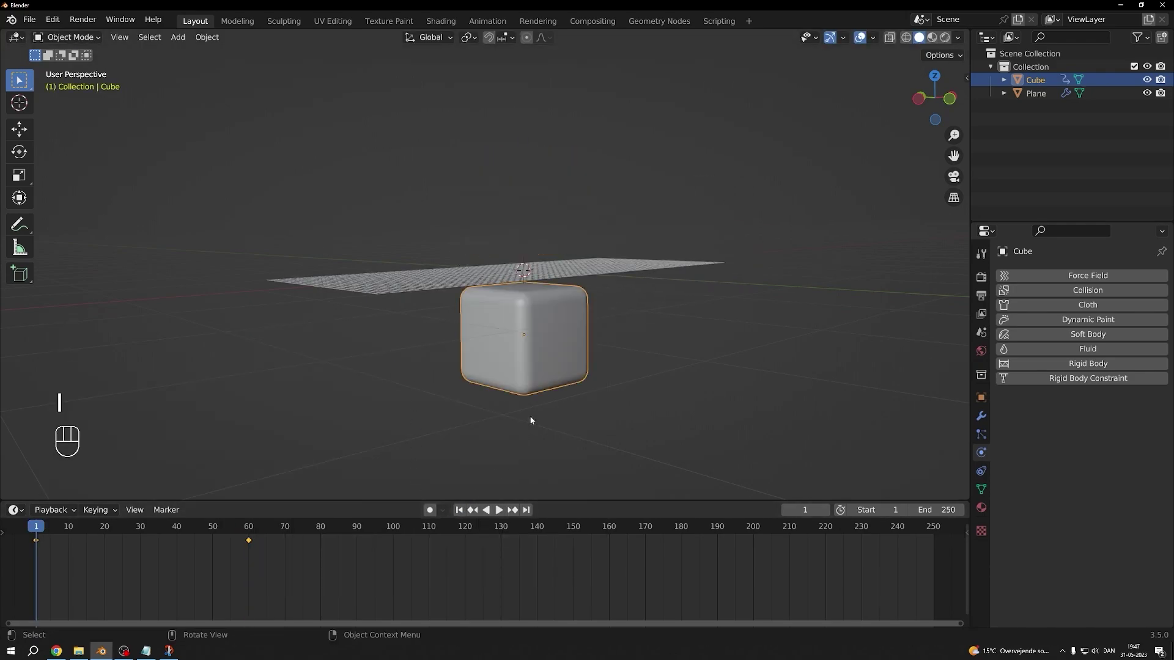
{"action": "key", "text": "space"}
{"action": "key", "text": "space"}
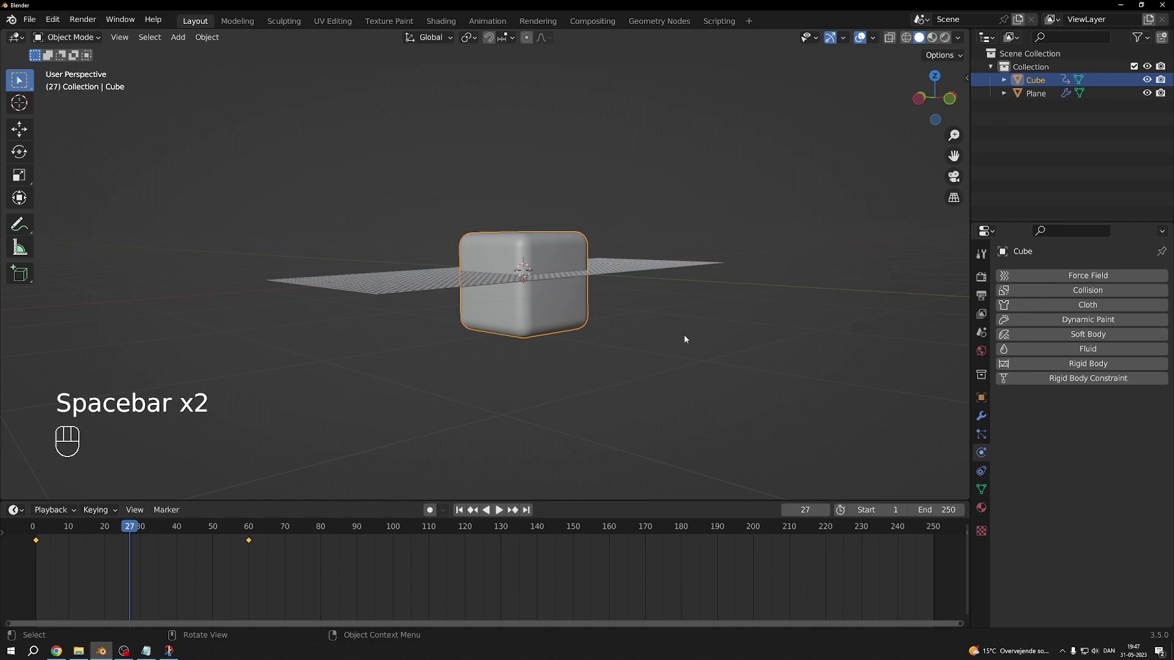
- Give the cube Collision physics, then play and orbit to see the cloth drape over it
{"action": "left_click", "coordinate": [1052, 291]}
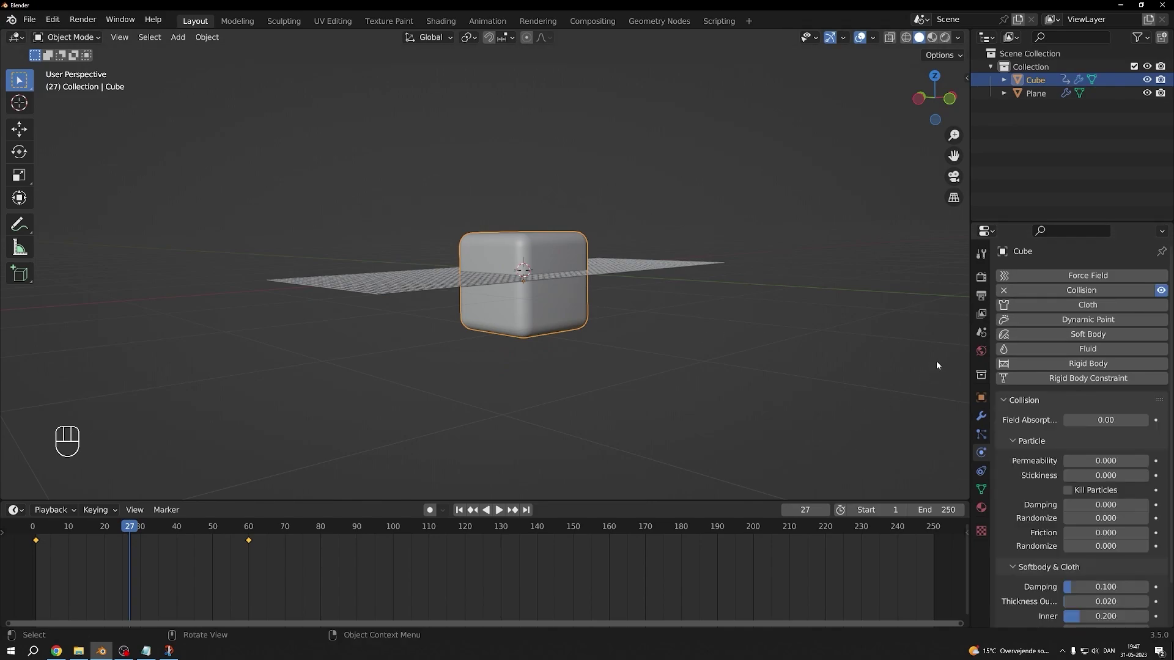
{"action": "key", "text": "space"}
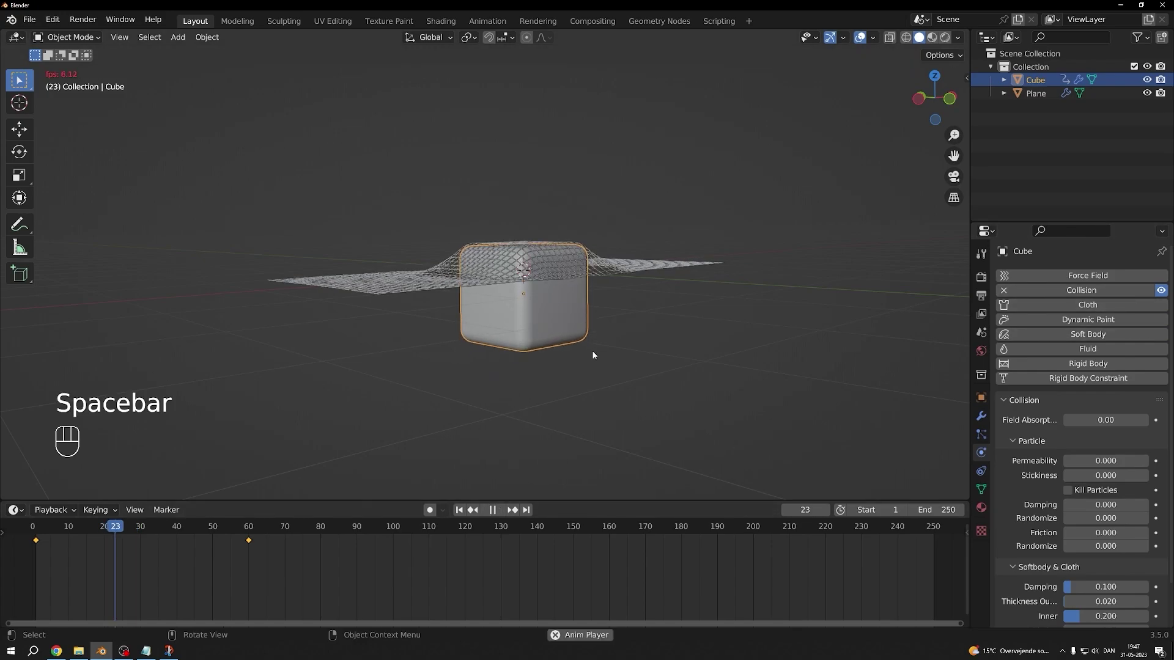
{"action": "key", "text": "space"}
{"action": "scroll", "coordinate": [625, 261], "scroll_direction": "up", "scroll_amount": 5}
{"action": "middle_click_drag", "start_coordinate": [625, 260], "coordinate": [542, 303]}
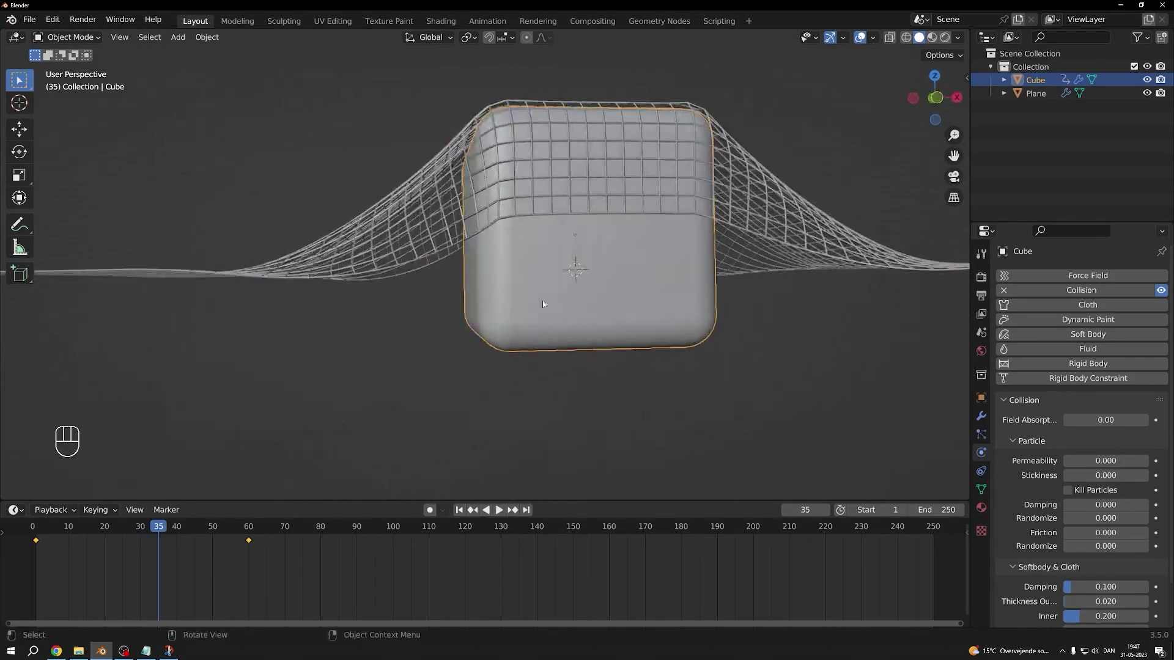
{"action": "middle_click_drag", "start_coordinate": [583, 217], "coordinate": [610, 310]}
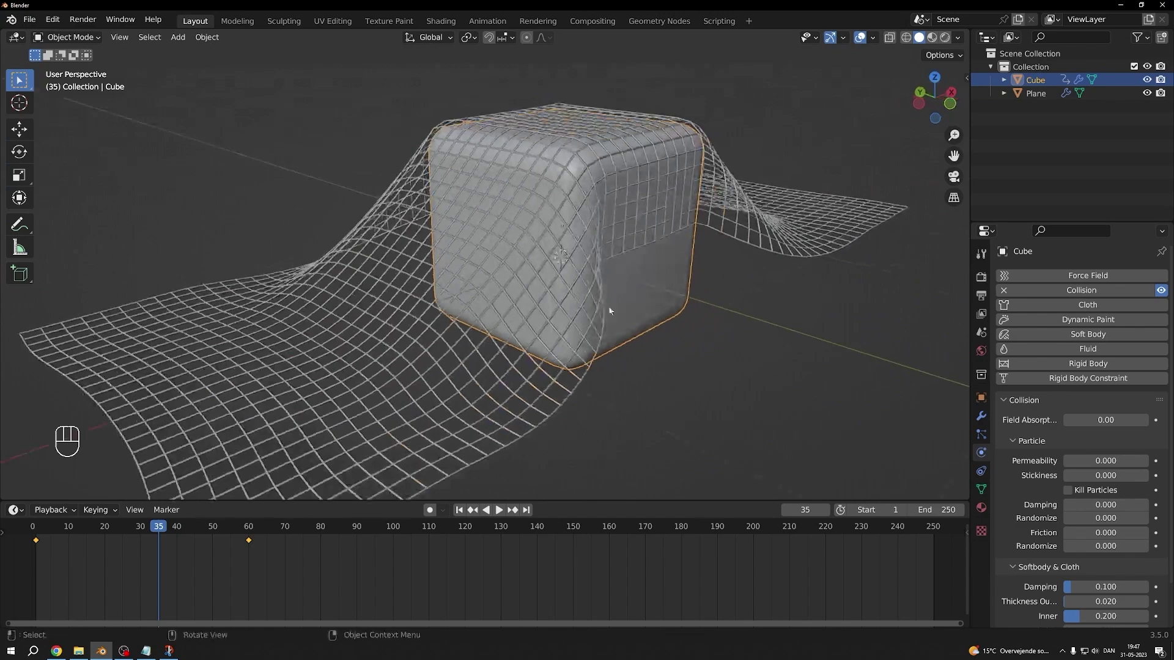
- In Edit Mode on the plane, select its outer border vertex loop
{"action": "left_click", "coordinate": [734, 203]}
{"action": "key", "text": "Tab"}
{"action": "middle_click_drag", "start_coordinate": [775, 318], "coordinate": [780, 327]}
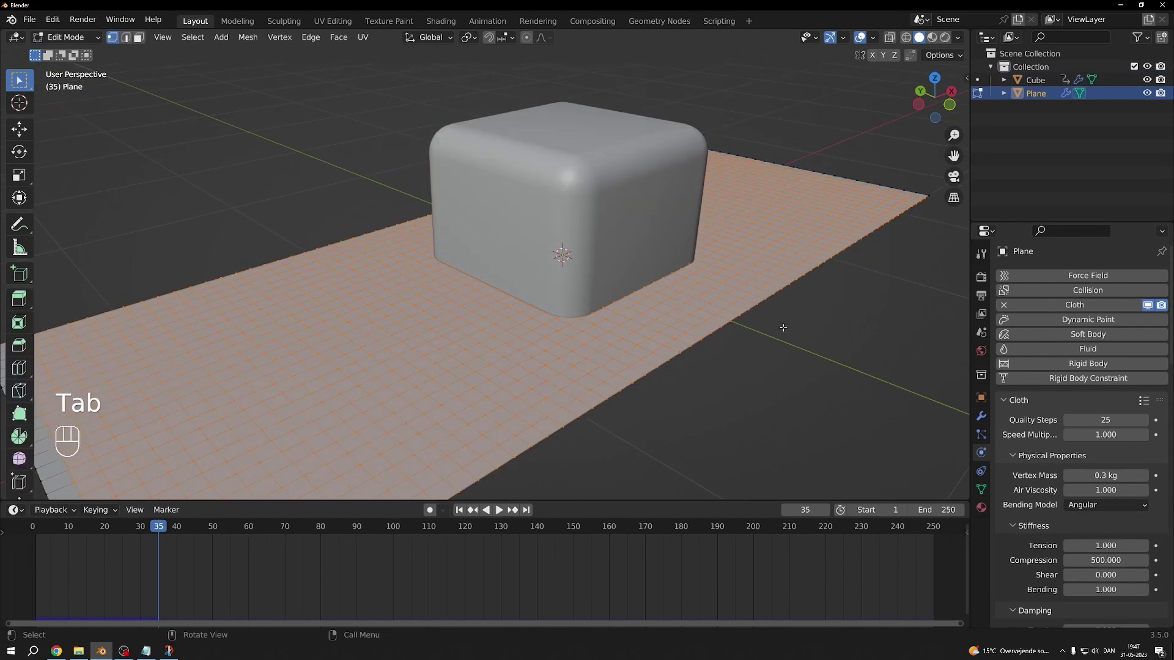
{"action": "left_click", "coordinate": [780, 327]}
{"action": "scroll", "coordinate": [777, 305], "scroll_direction": "down", "scroll_amount": 2}
{"action": "key", "text": "ctrl+z"}
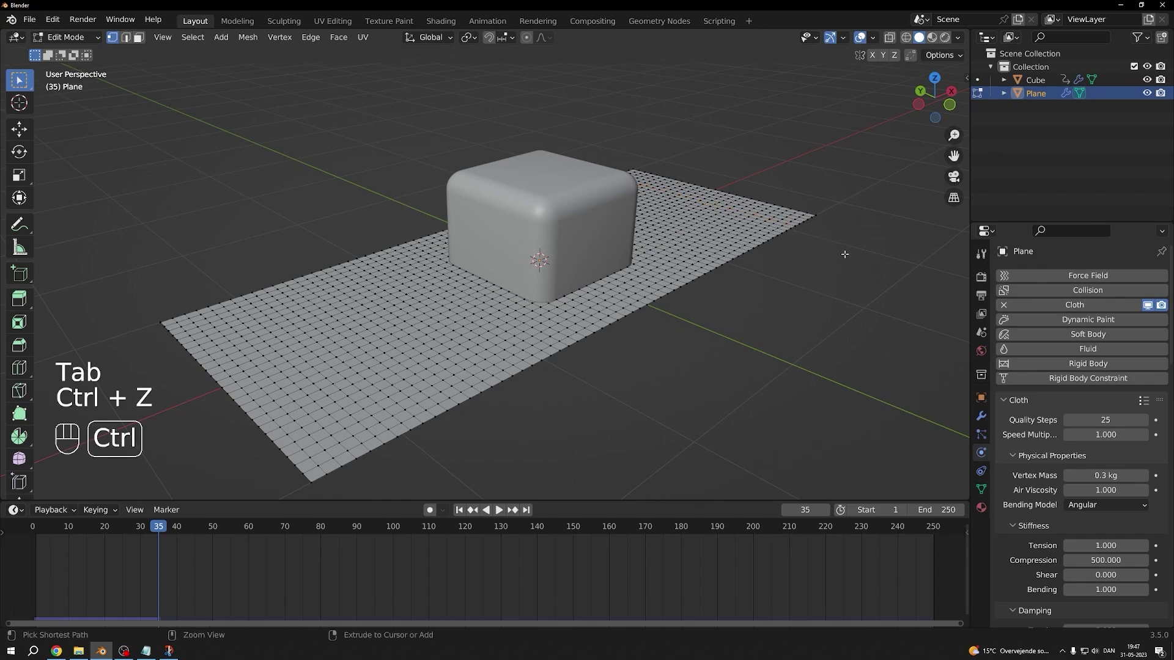
{"action": "left_click", "coordinate": [190, 373], "text": "alt+shift"}
- Add vertex group 'Group' with the border at weight 0.850, then preview the simulation
{"action": "left_click", "coordinate": [982, 490]}
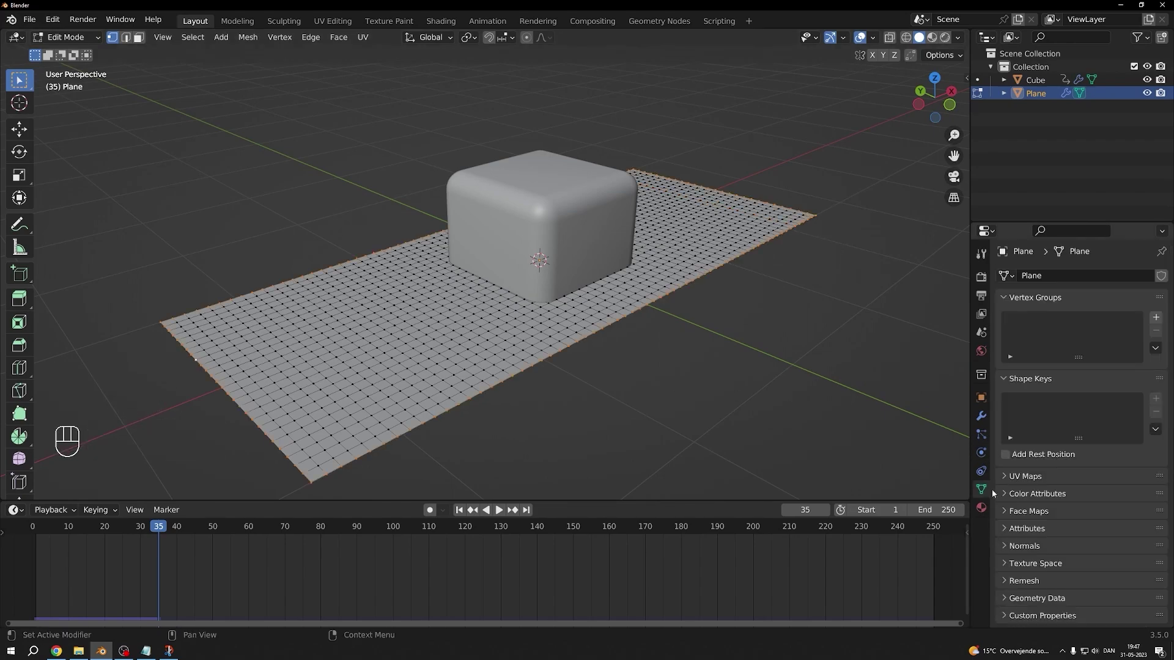
{"action": "left_click", "coordinate": [1154, 318]}
{"action": "double_click", "coordinate": [1132, 419]}
{"action": "key", "text": "BackSpace"}
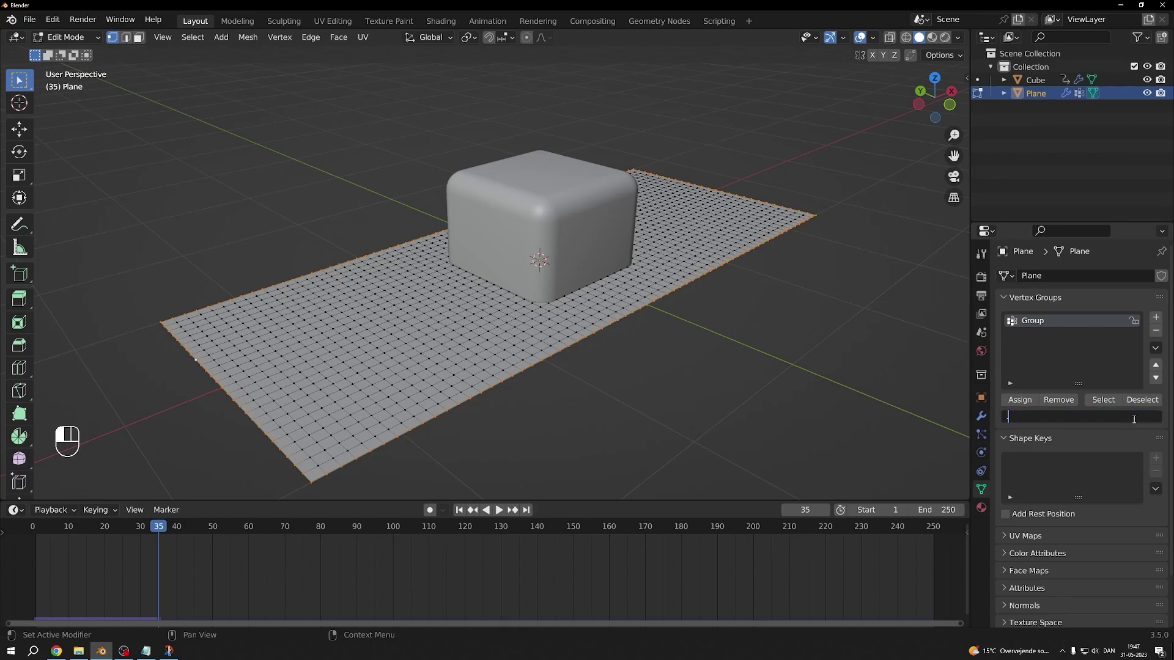
{"action": "key", "text": "Return"}
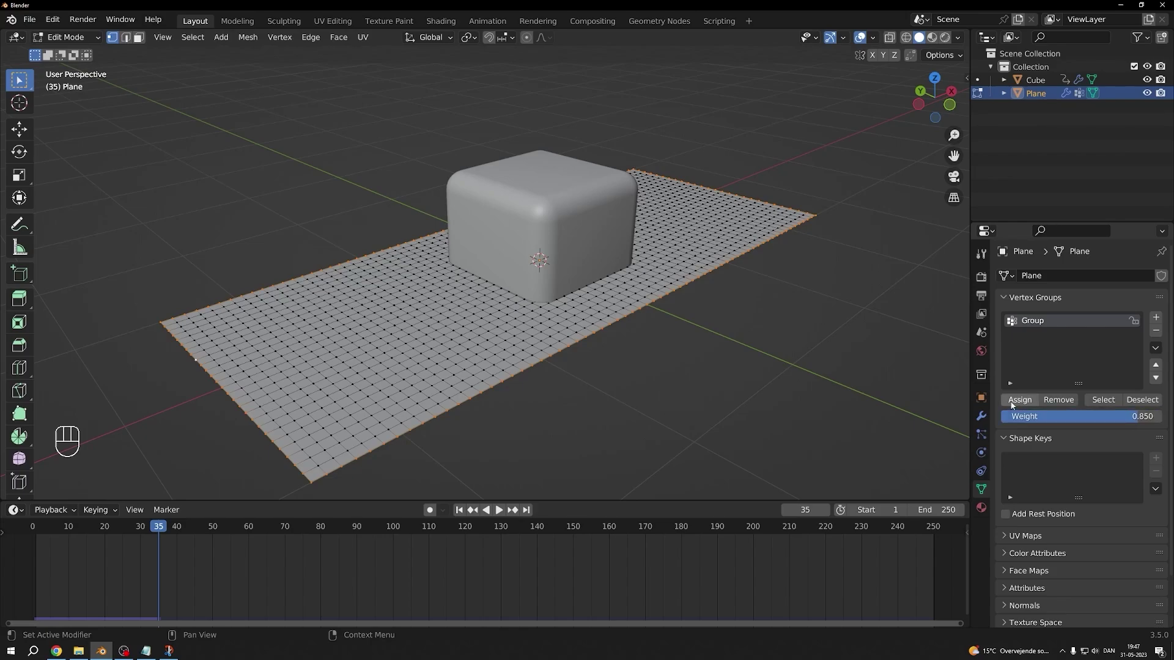
{"action": "key", "text": "Tab"}
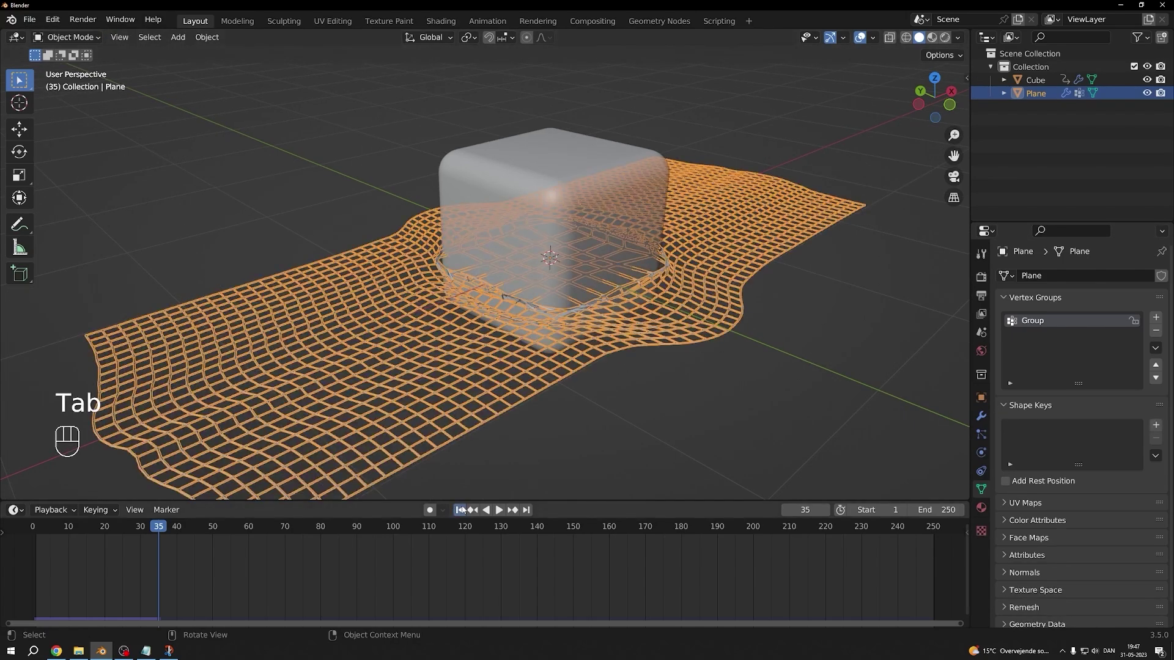
{"action": "key", "text": "space"}
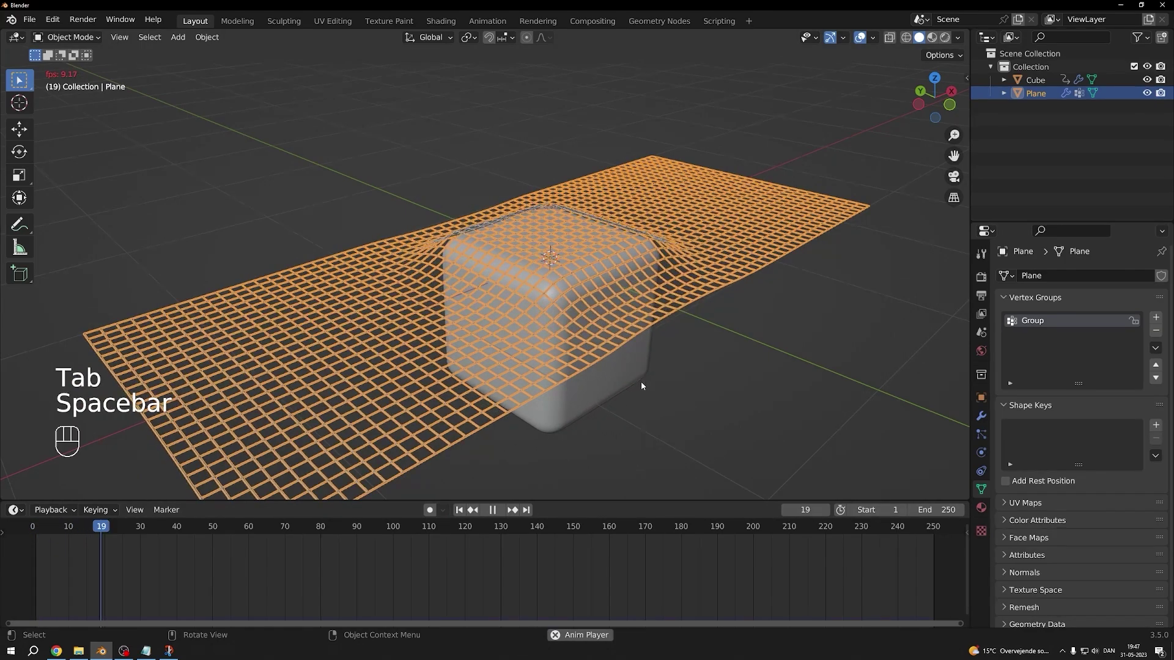
{"action": "key", "text": "space"}
{"action": "middle_click_drag", "start_coordinate": [641, 387], "coordinate": [709, 301]}
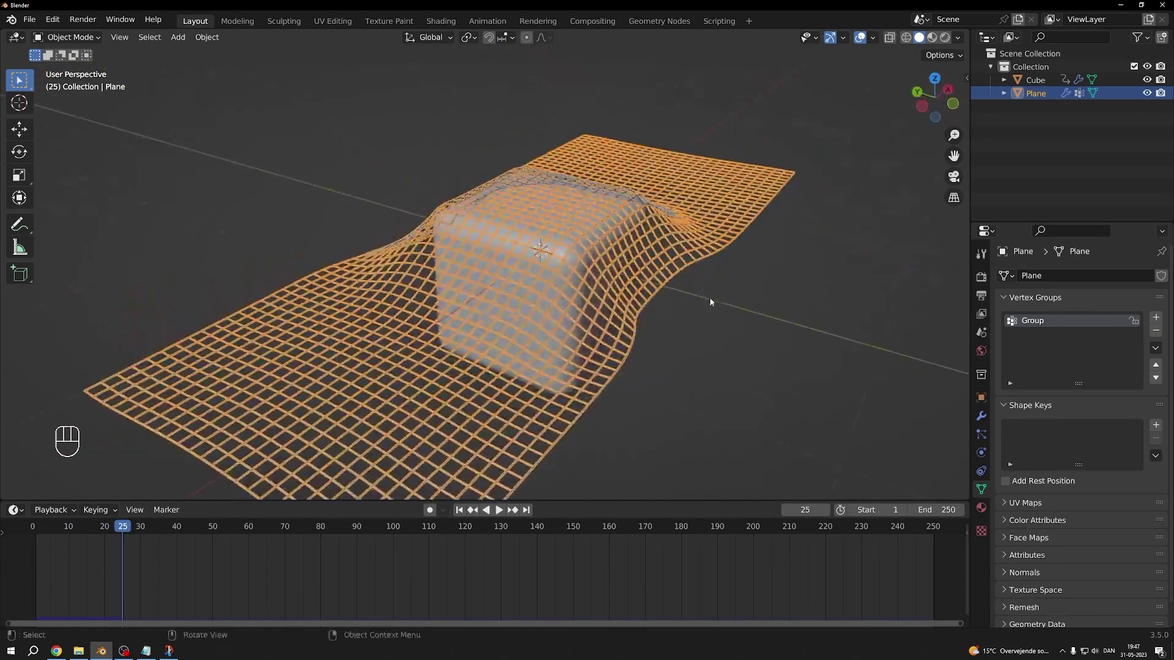
- Set the cloth's Pin Group to 'Group' in the Shape settings
{"action": "left_click", "coordinate": [981, 452]}
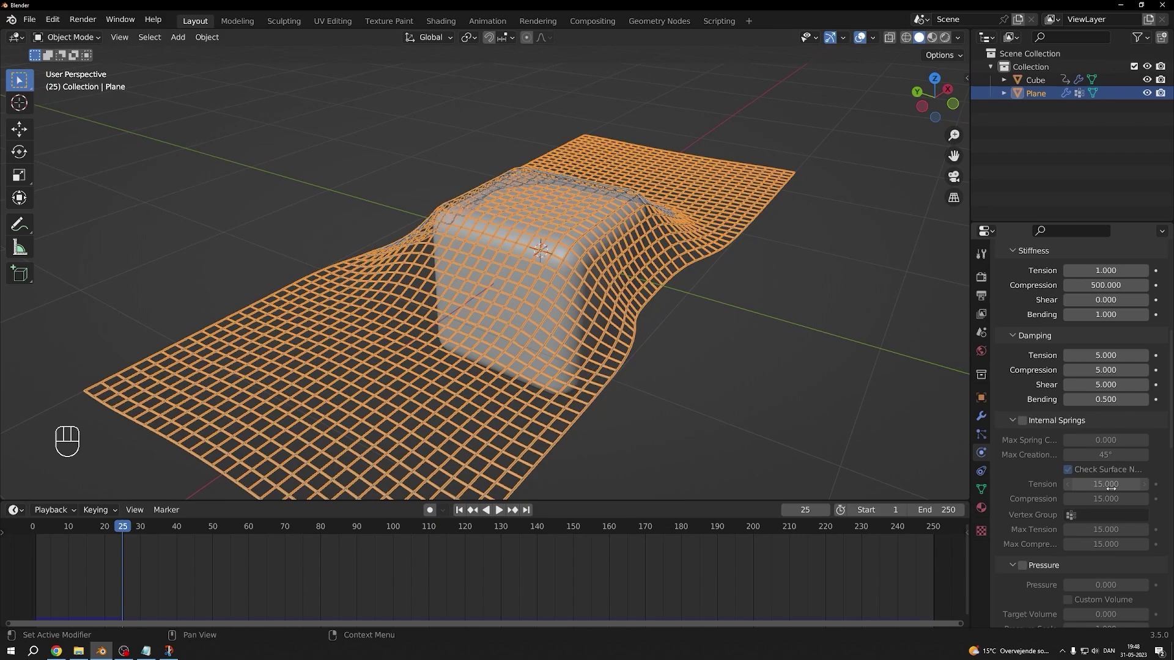
{"action": "scroll", "coordinate": [1111, 484], "scroll_direction": "down", "scroll_amount": 4}
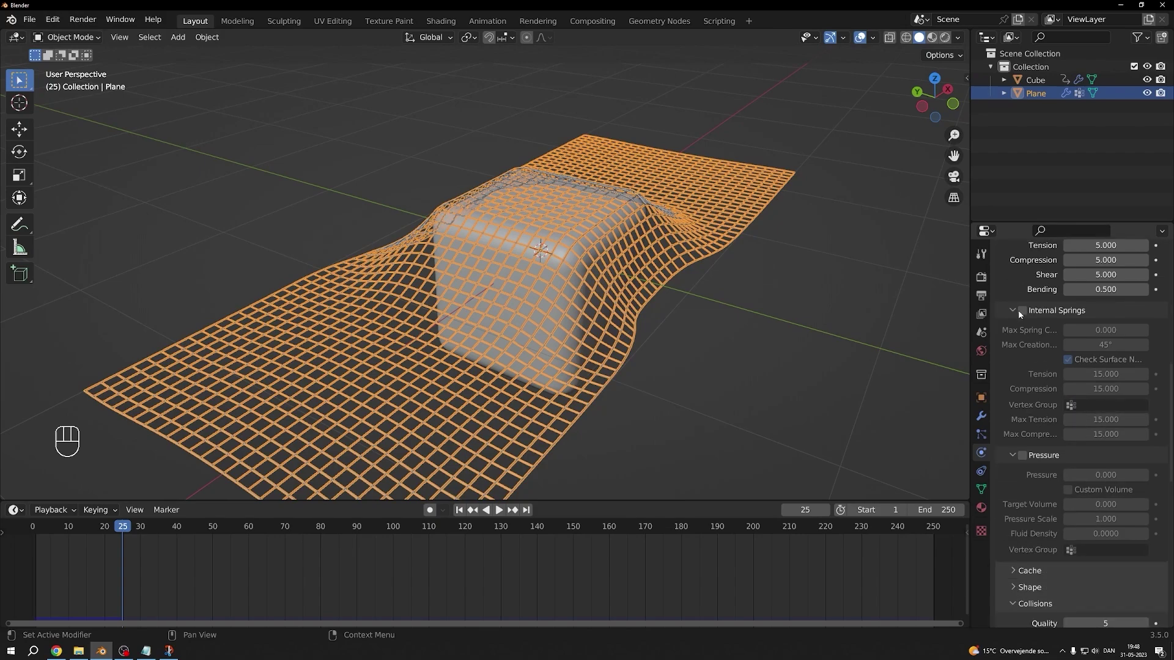
{"action": "scroll", "coordinate": [1030, 349], "scroll_direction": "down", "scroll_amount": 5}
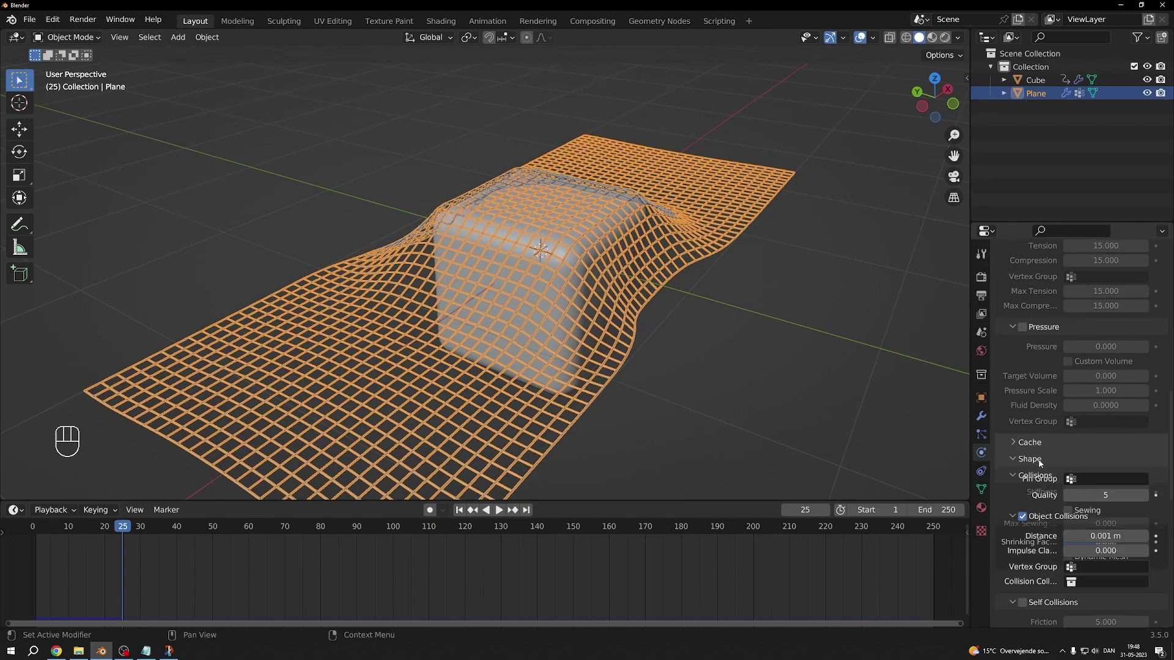
{"action": "left_click", "coordinate": [1039, 458]}
{"action": "scroll", "coordinate": [1039, 452], "scroll_direction": "down", "scroll_amount": 3}
{"action": "left_click", "coordinate": [1100, 405]}
{"action": "left_click", "coordinate": [1071, 422]}
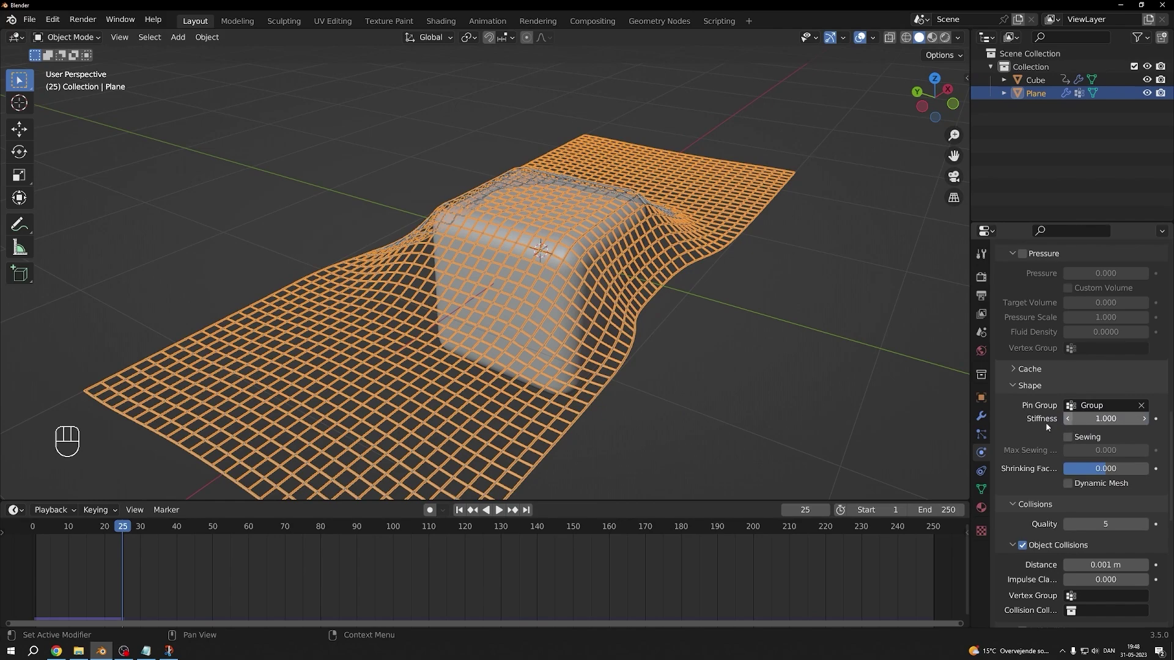
- Play the simulation and orbit to check the pinned cloth draping over the cube
{"action": "key", "text": "space"}
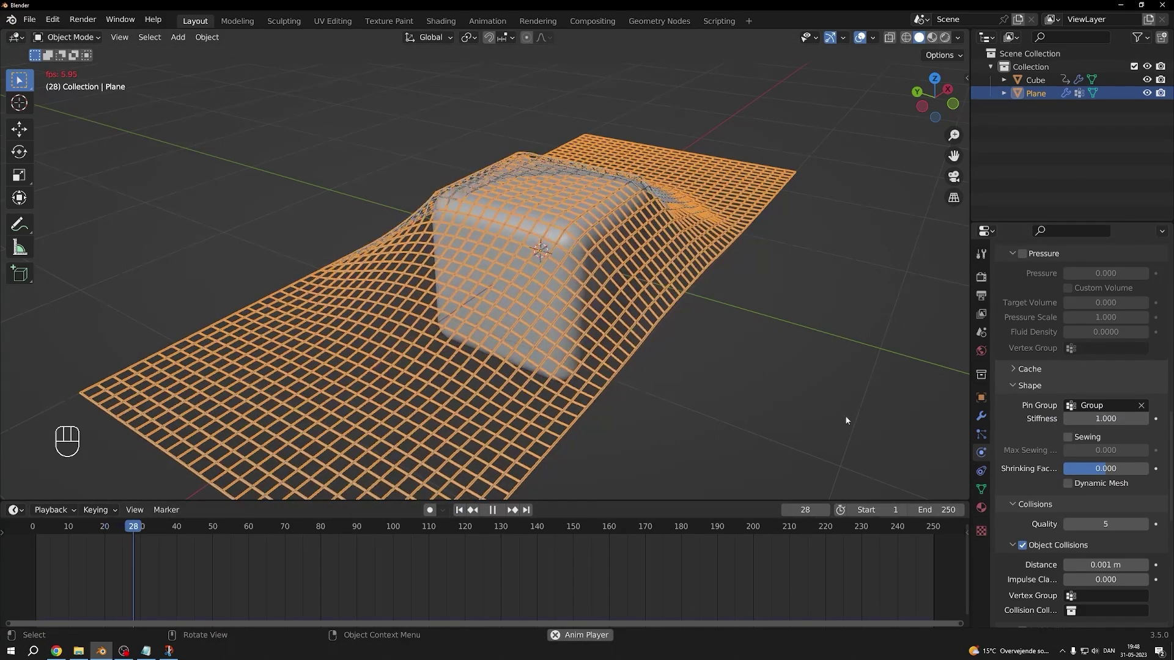
{"action": "key", "text": "space"}
{"action": "middle_click_drag", "start_coordinate": [844, 416], "coordinate": [717, 321]}
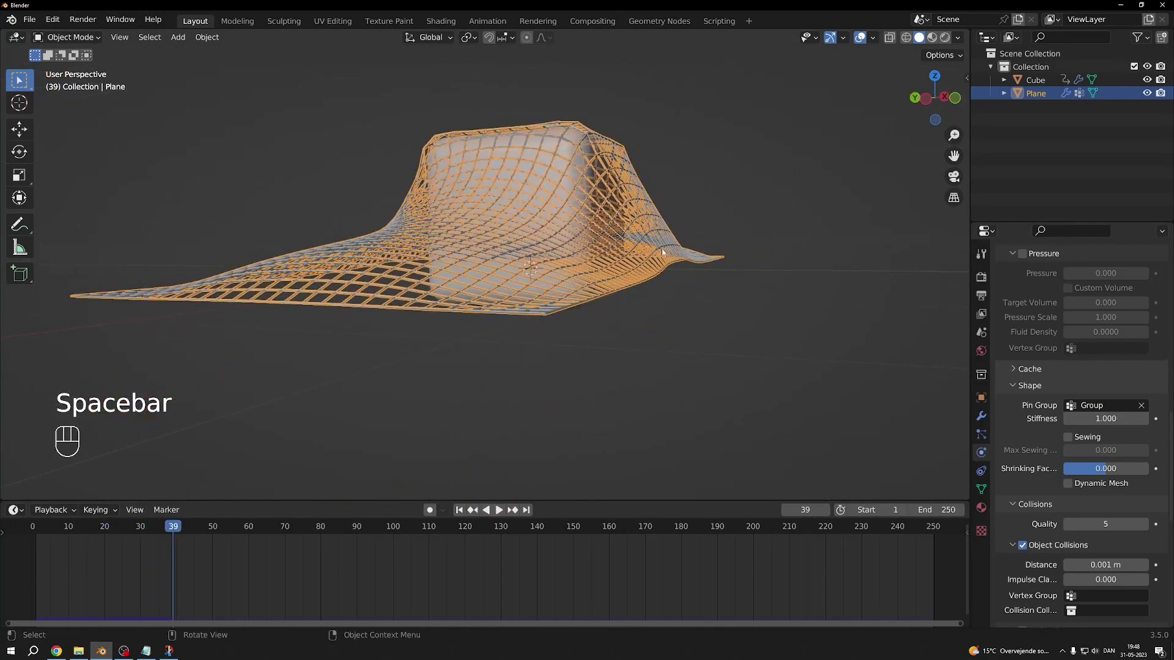
{"action": "middle_click_drag", "start_coordinate": [676, 249], "coordinate": [542, 427]}
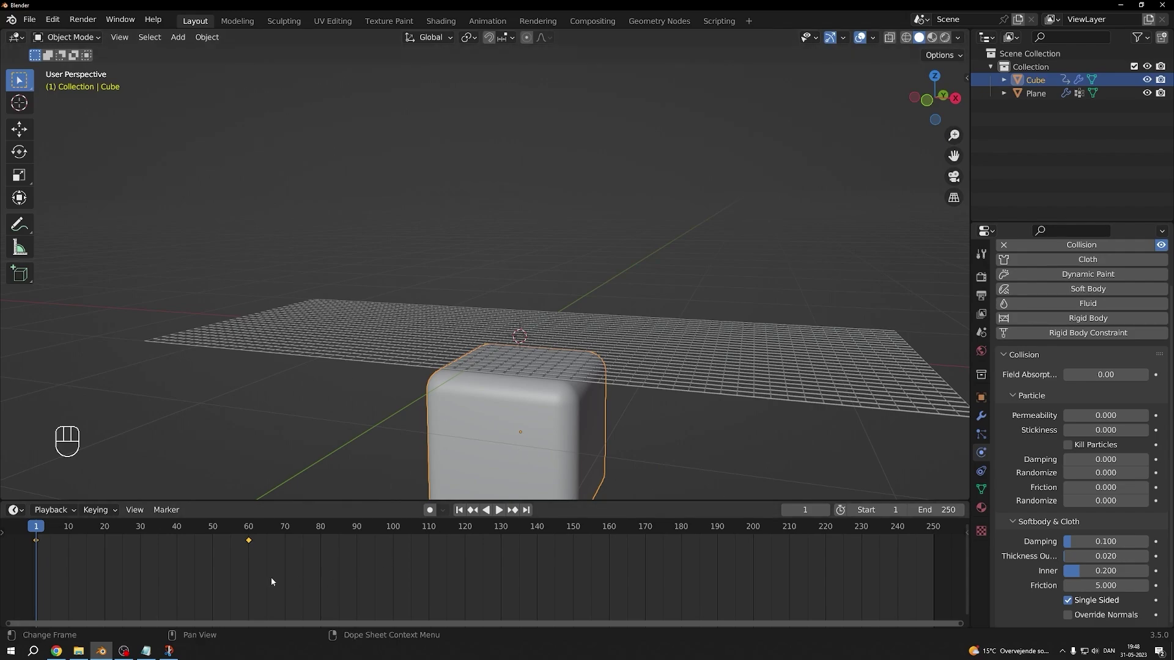
- At frame 60, tilt and reposition the cube, then key its location and rotation
{"action": "left_click_drag", "start_coordinate": [35, 537], "coordinate": [249, 540]}
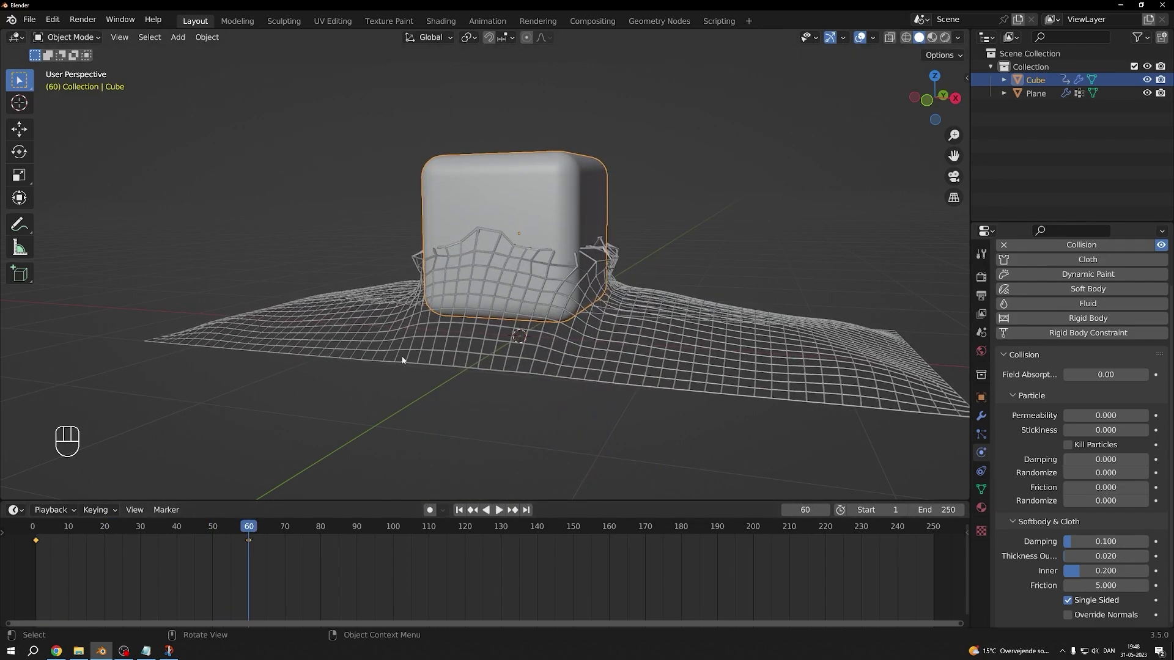
{"action": "middle_click_drag", "start_coordinate": [403, 357], "coordinate": [423, 364]}
{"action": "left_click", "coordinate": [932, 103]}
{"action": "key", "text": "g"}
{"action": "key", "text": "r"}
{"action": "left_click", "coordinate": [376, 213]}
{"action": "key", "text": "r"}
{"action": "key", "text": "r"}
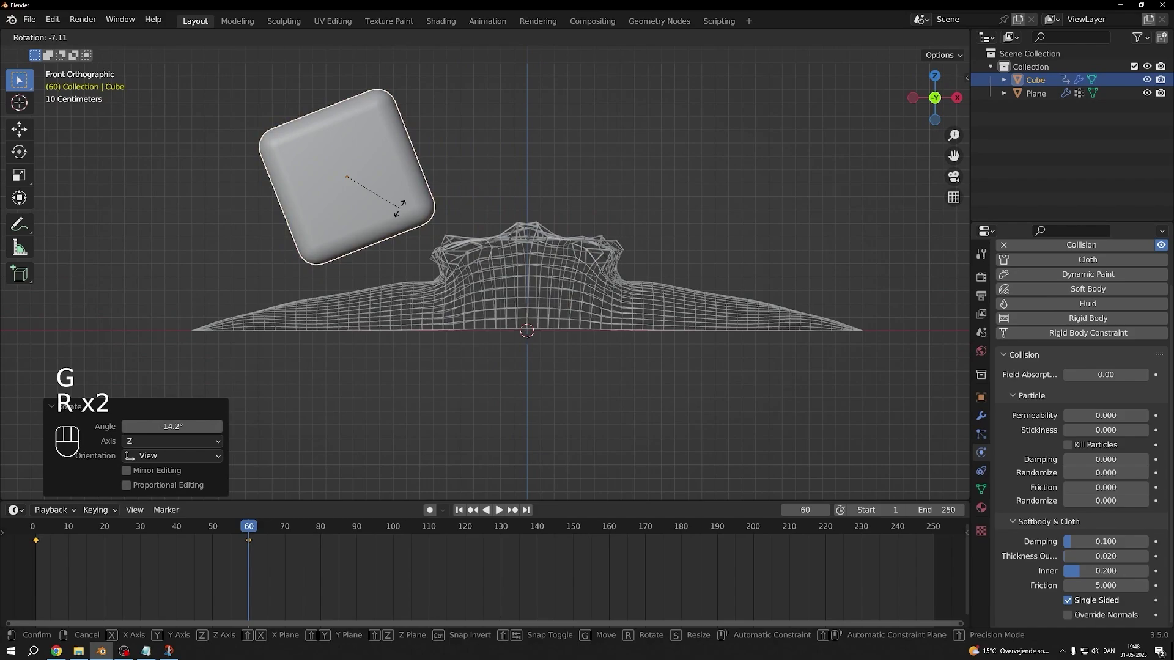
{"action": "key", "text": "g"}
{"action": "left_click", "coordinate": [334, 365]}
{"action": "key", "text": "i"}
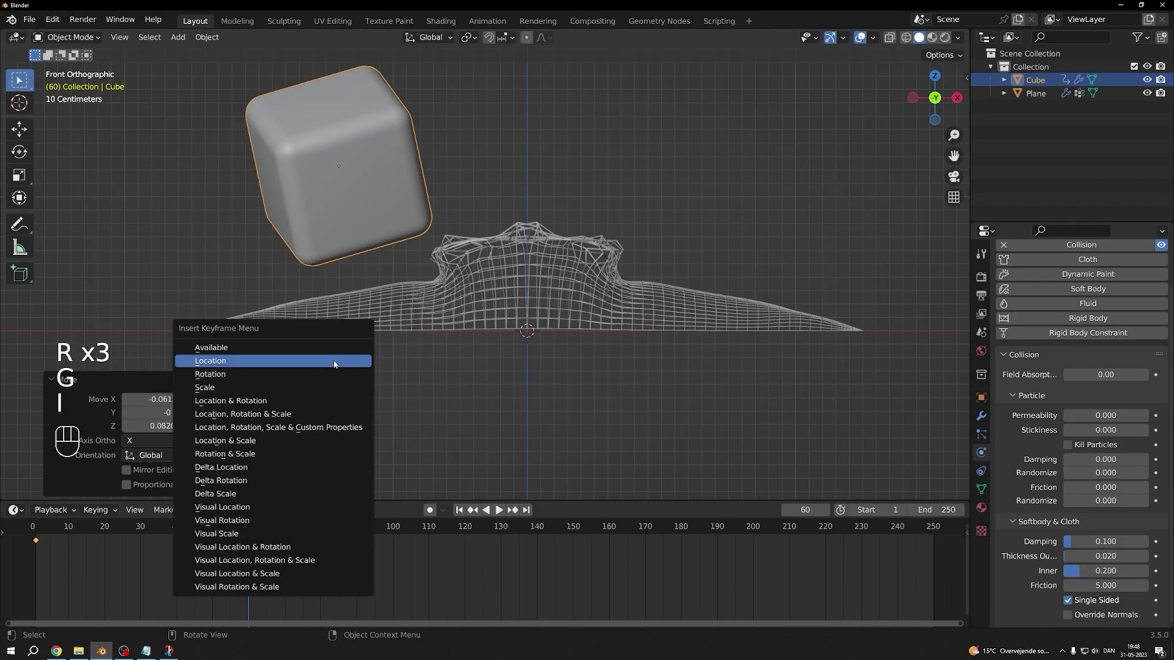
{"action": "left_click", "coordinate": [328, 403]}
- At frame 1, tilt the cube and lower it beneath the plane
{"action": "key", "text": "shift+Left"}
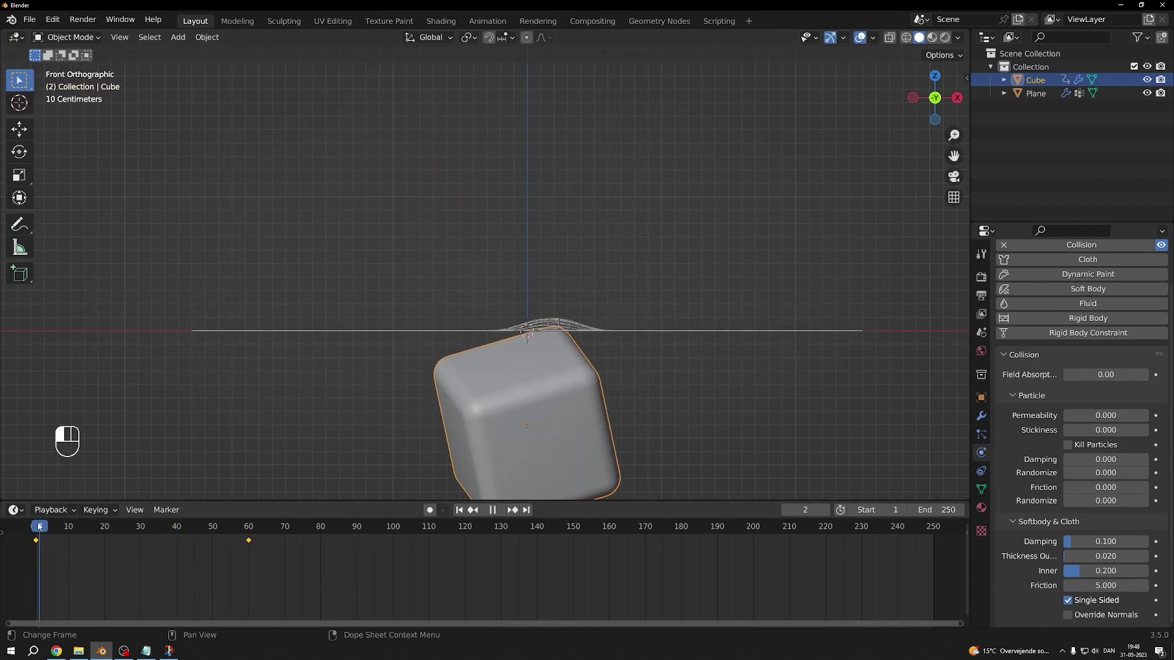
{"action": "key", "text": "r"}
{"action": "key", "text": "r"}
{"action": "left_click", "coordinate": [528, 321]}
{"action": "key", "text": "g"}
{"action": "key", "text": "z"}
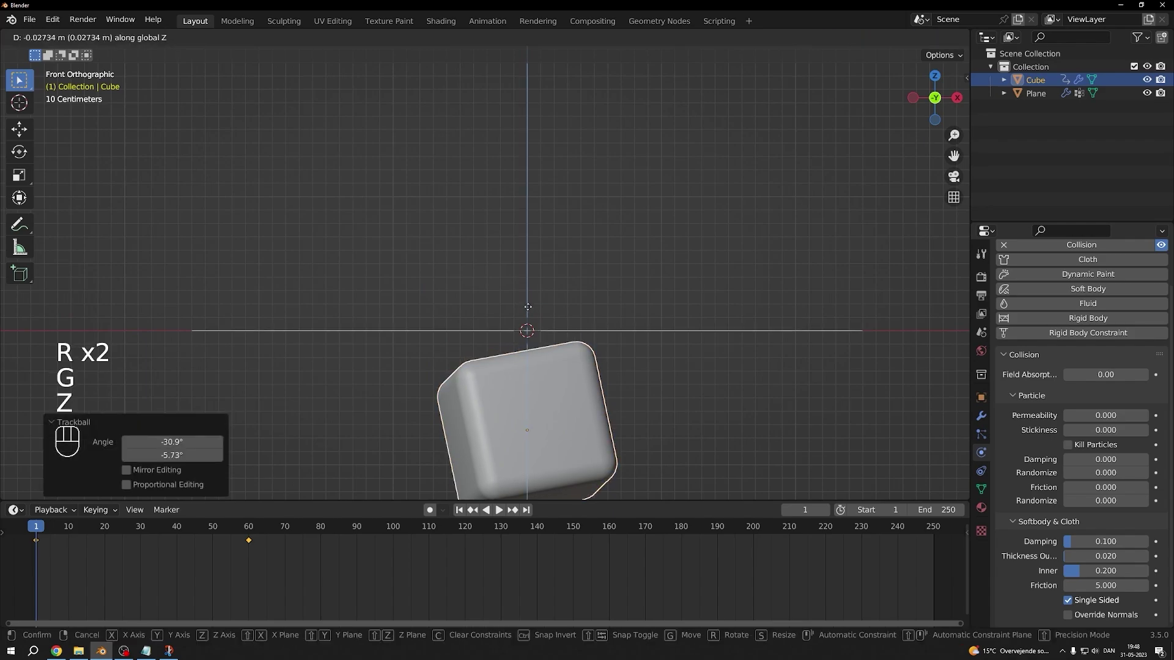
{"action": "left_click", "coordinate": [528, 322]}
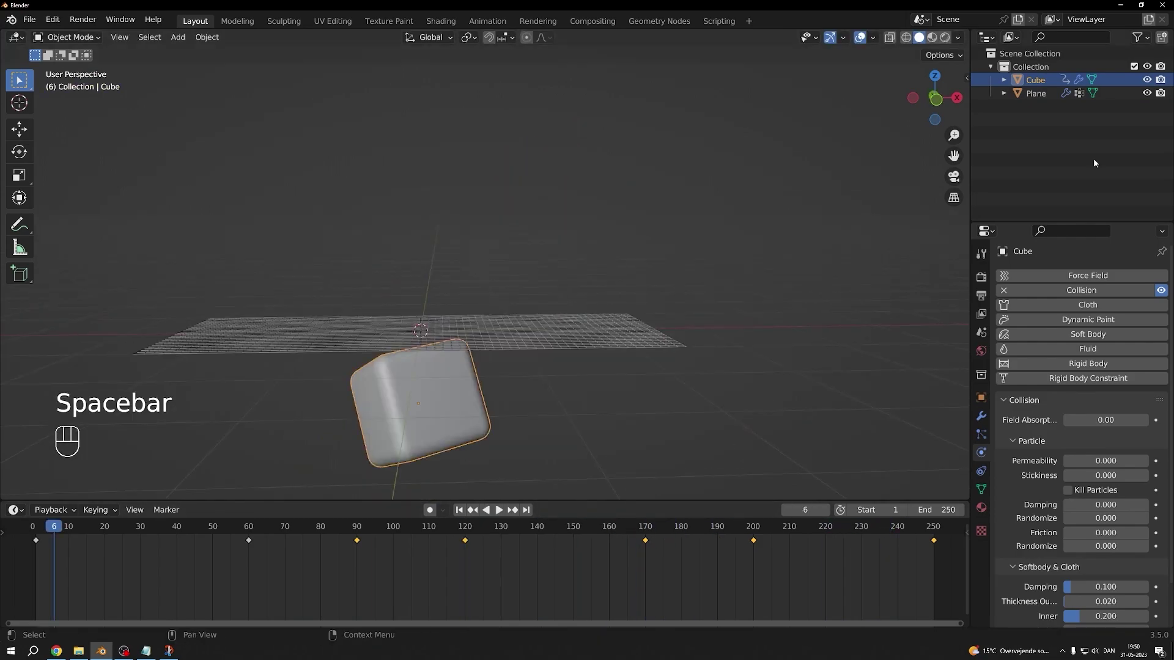
- Set the plane's cloth Quality Steps to 5 and Collision Quality to 15
{"action": "left_click", "coordinate": [1035, 93]}
{"action": "left_click", "coordinate": [1095, 420]}
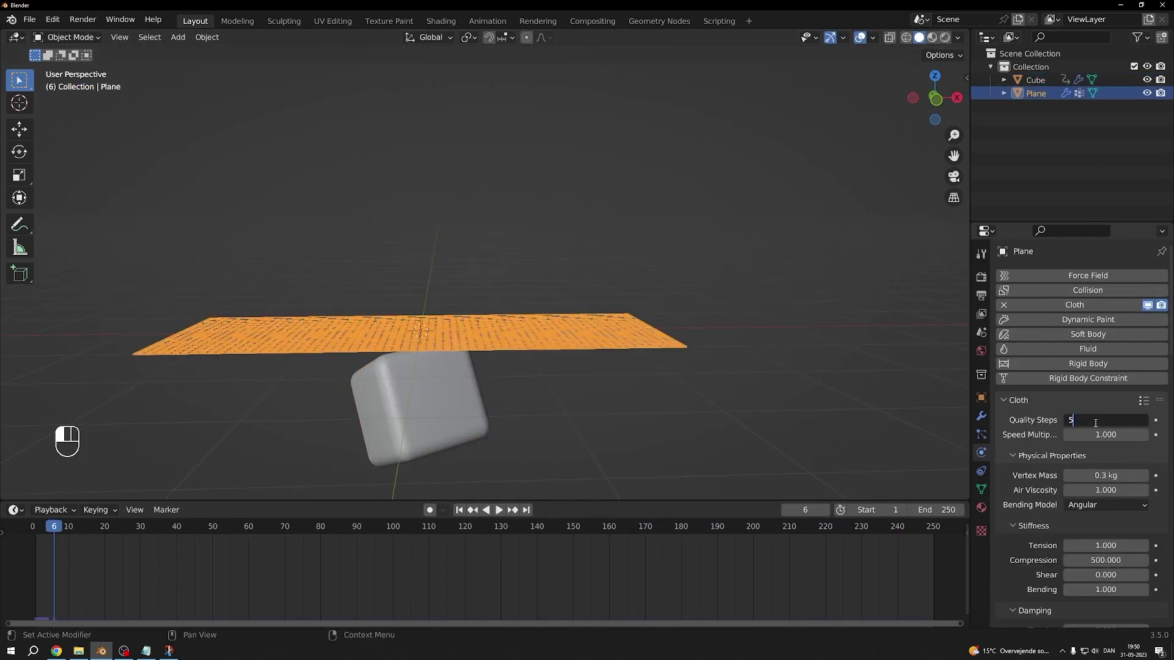
{"action": "type", "text": "5"}
{"action": "key", "text": "Return"}
{"action": "scroll", "coordinate": [1119, 457], "scroll_direction": "down", "scroll_amount": 15}
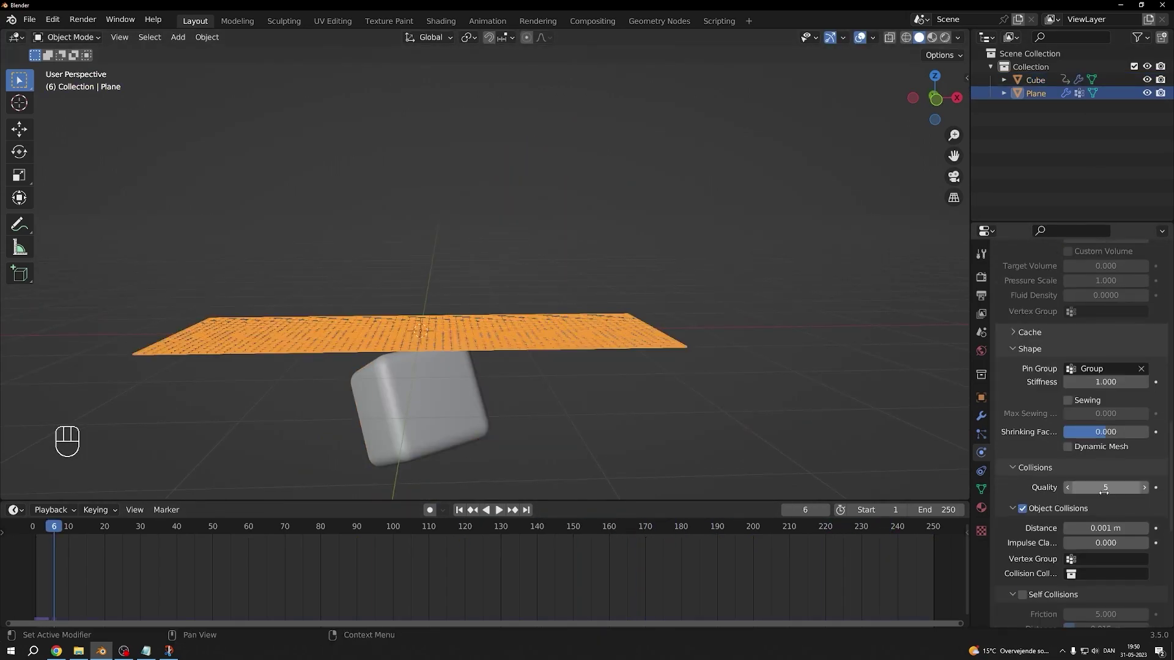
{"action": "left_click", "coordinate": [1104, 487]}
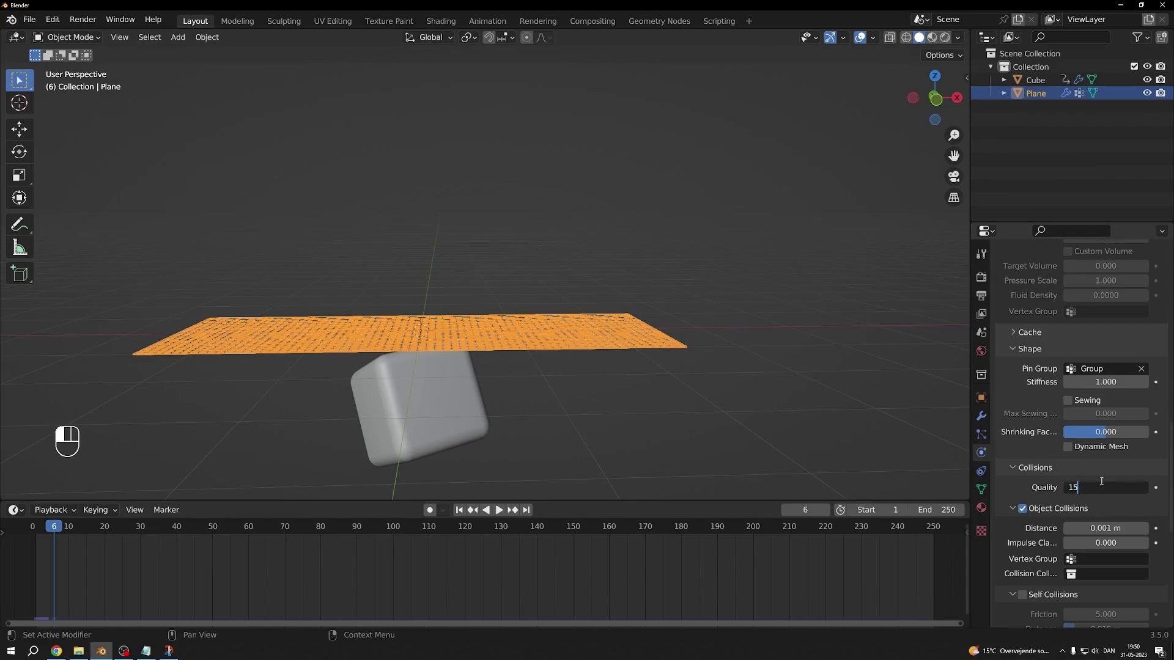
{"action": "type", "text": "15"}
{"action": "key", "text": "Return"}
- Bake the cloth simulation cache for all 250 frames
{"action": "scroll", "coordinate": [1094, 477], "scroll_direction": "up", "scroll_amount": 4}
{"action": "left_click", "coordinate": [1028, 443]}
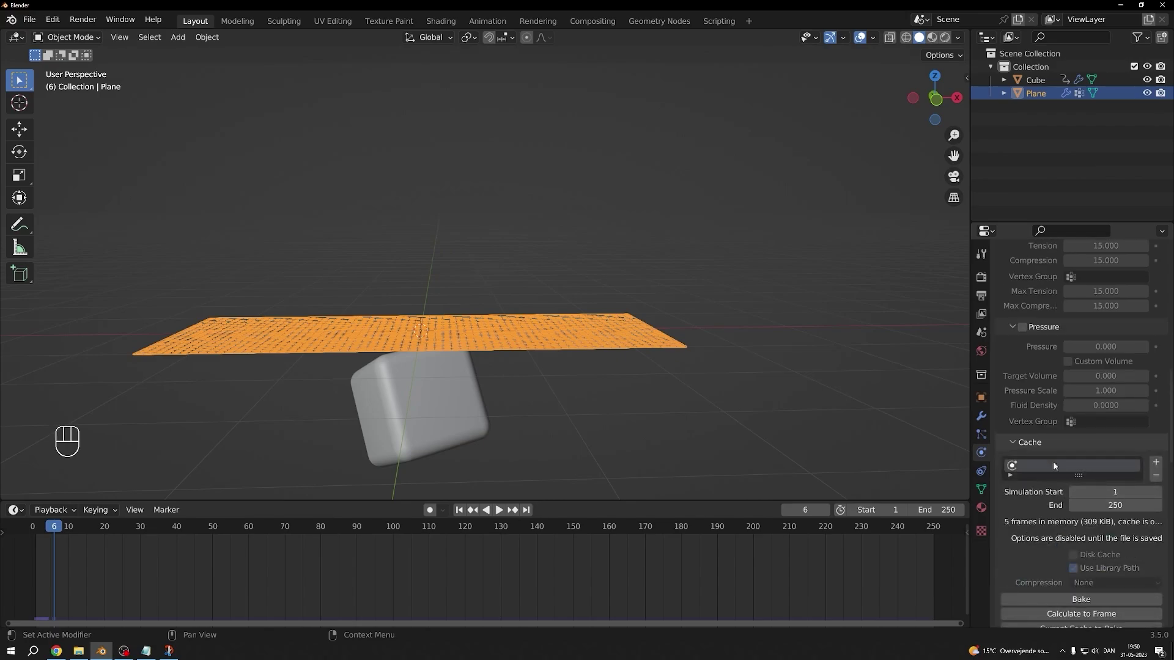
{"action": "scroll", "coordinate": [1058, 483], "scroll_direction": "down", "scroll_amount": 3}
{"action": "left_click", "coordinate": [1070, 527]}
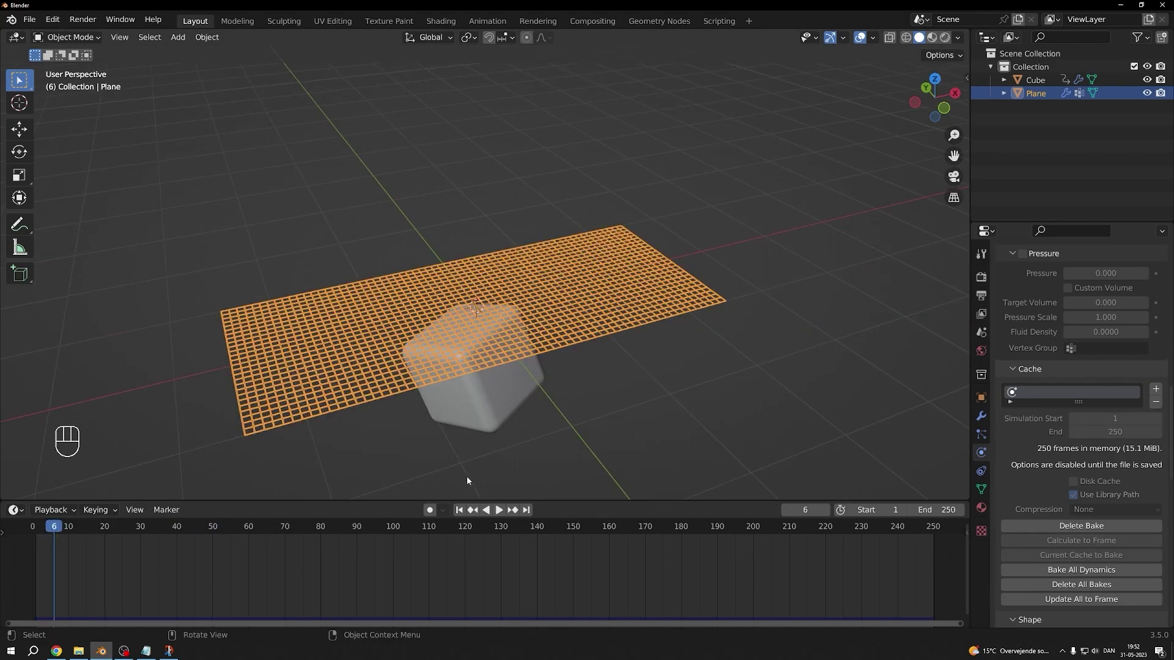
{"action": "key", "text": "space"}
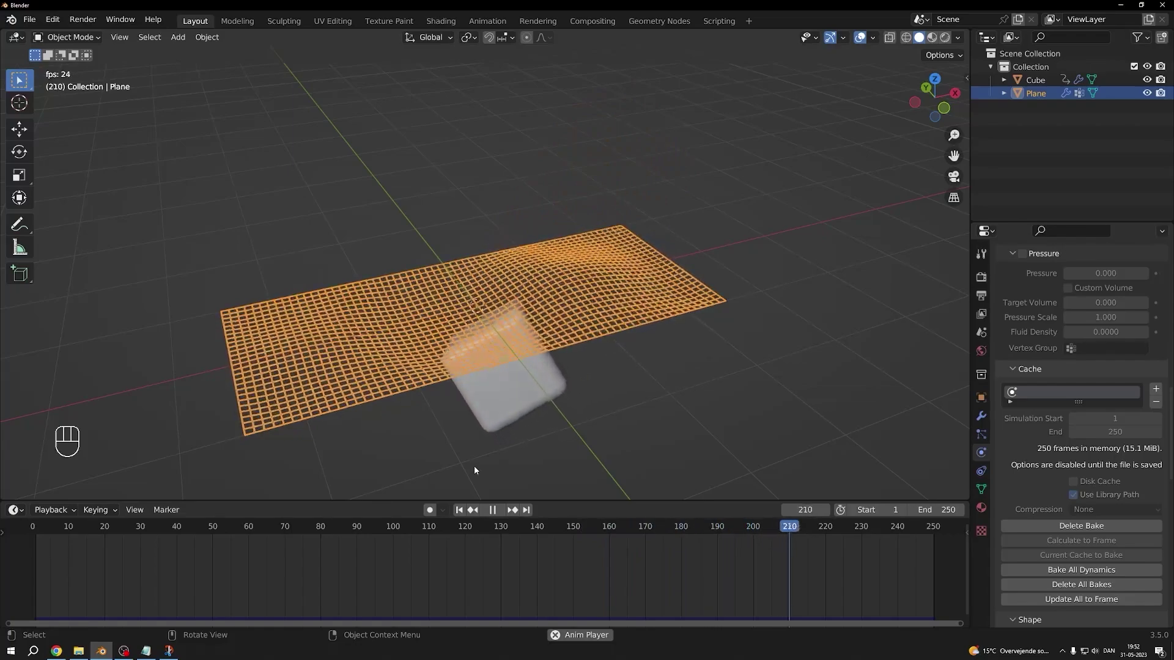
{"action": "key", "text": "space"}
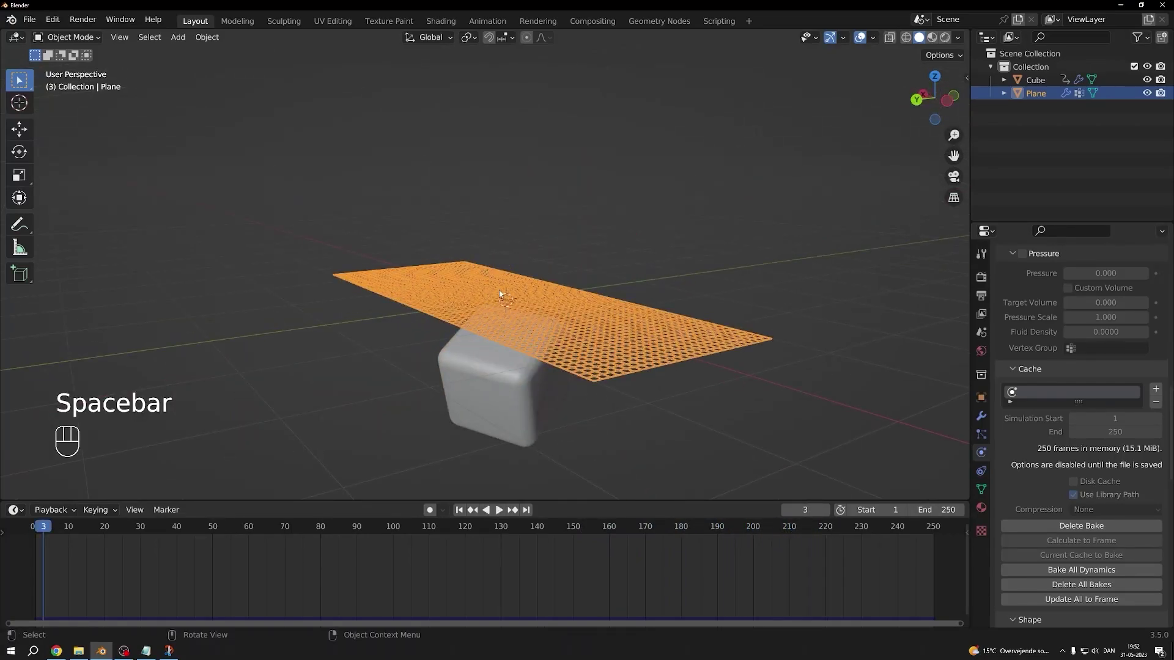
- Add a camera to the scene and jump to the simulation's final frame
{"action": "left_click", "coordinate": [216, 89]}
{"action": "left_click", "coordinate": [177, 37]}
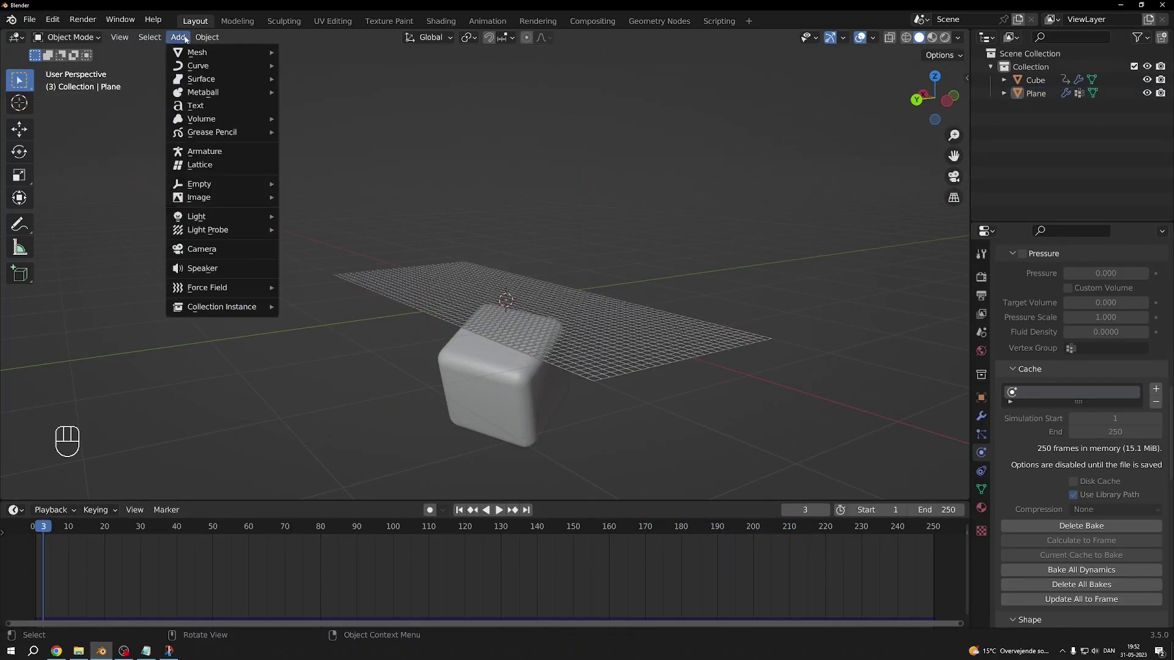
{"action": "left_click", "coordinate": [202, 249]}
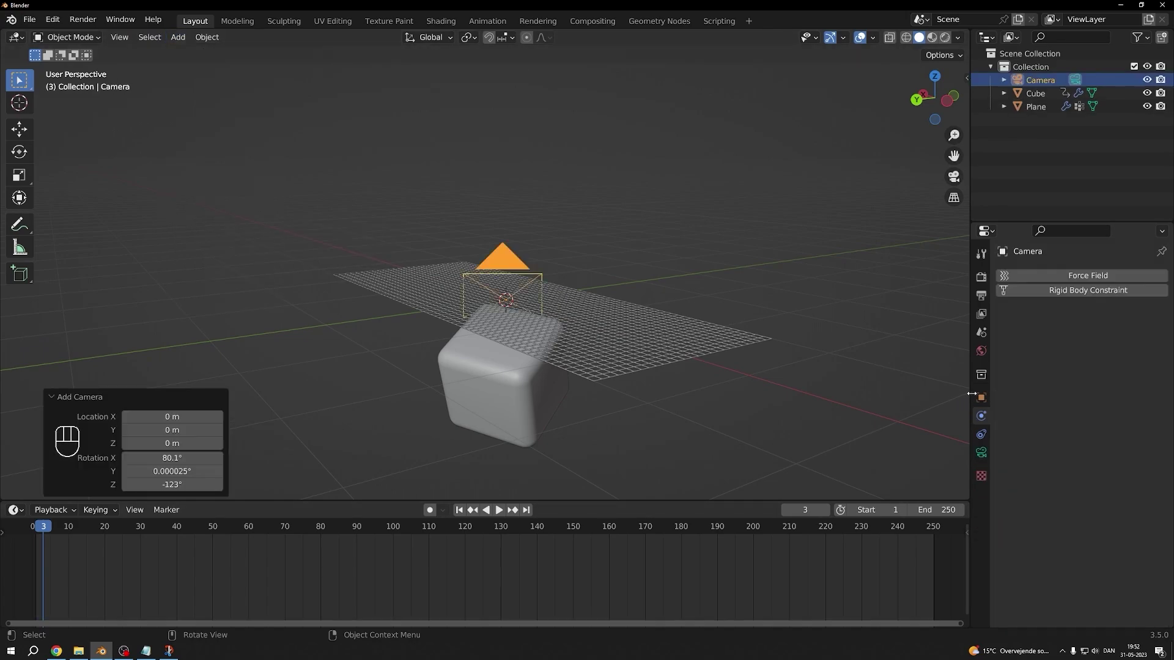
{"action": "left_click", "coordinate": [979, 397]}
{"action": "left_click_drag", "start_coordinate": [458, 531], "coordinate": [942, 532]}
{"action": "middle_click_drag", "start_coordinate": [607, 114], "coordinate": [706, 126]}
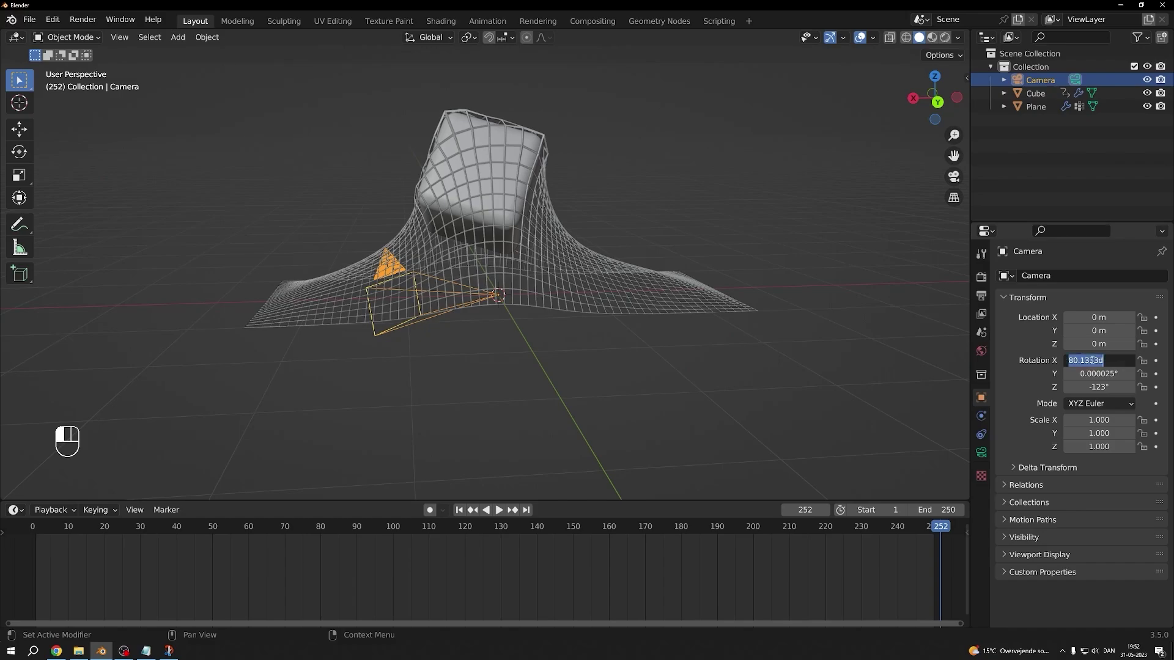
- Set the camera's X, Y and Z rotation to 0°
{"action": "key", "text": "Tab"}
{"action": "type", "text": "0"}
{"action": "key", "text": "Tab"}
{"action": "type", "text": "0"}
{"action": "key", "text": "Return"}
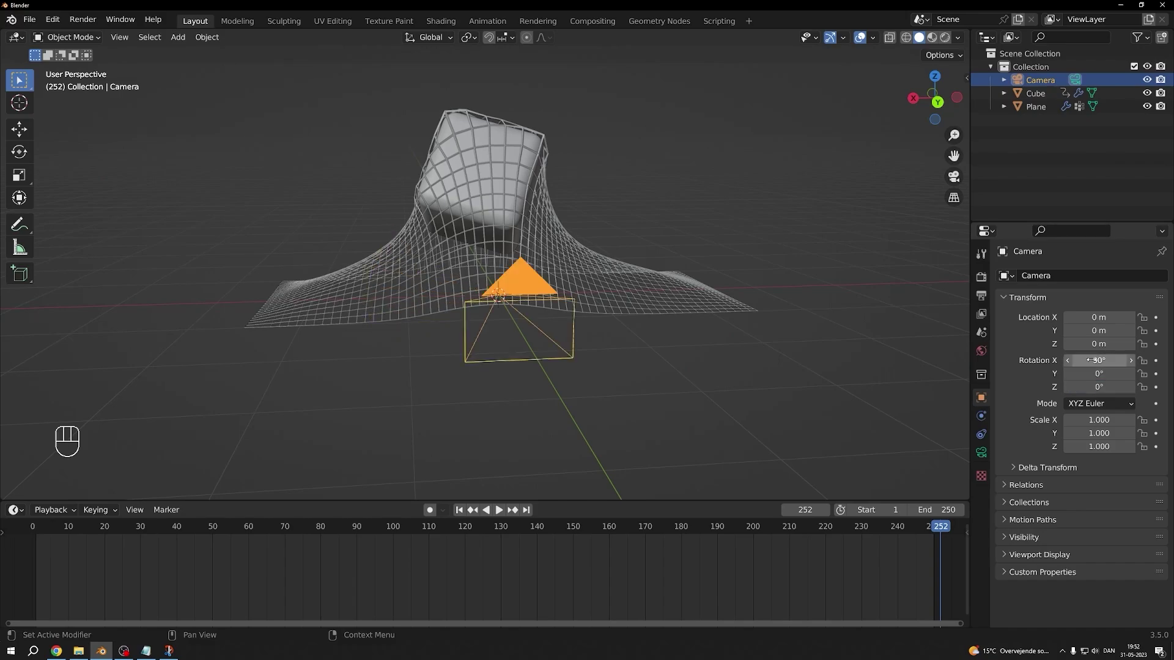
{"action": "left_click", "coordinate": [1091, 360]}
{"action": "type", "text": "0"}
{"action": "key", "text": "Tab"}
{"action": "type", "text": "9"}
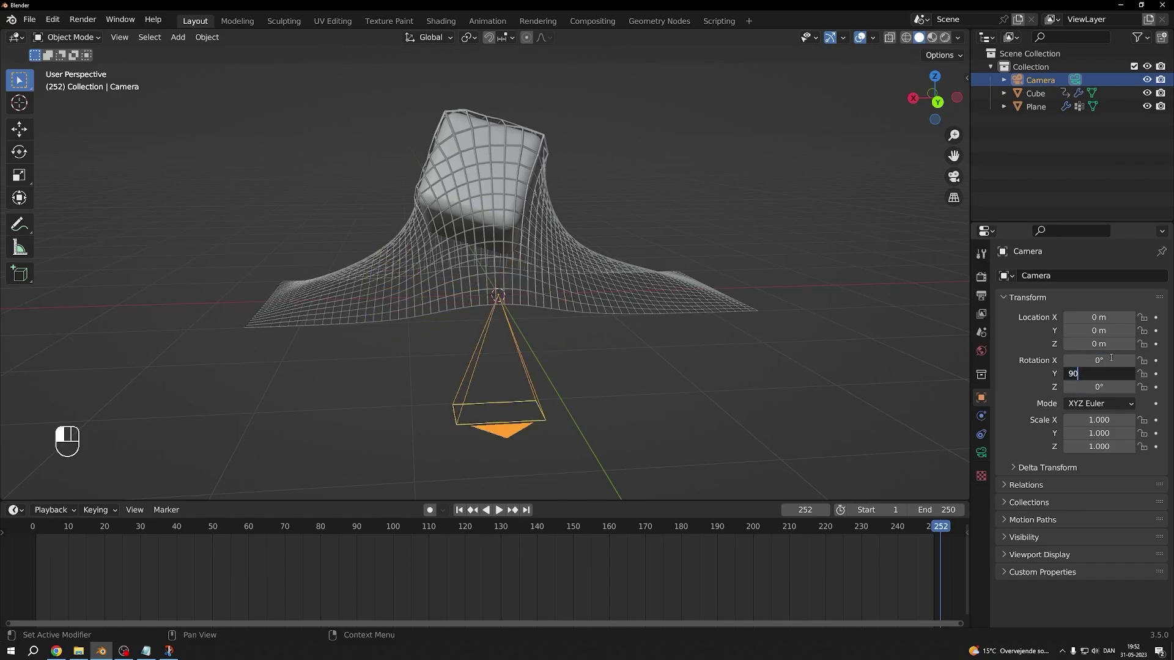
{"action": "key", "text": "Escape"}
- Raise the camera vertically high above the draped cloth and cube
{"action": "left_click_drag", "start_coordinate": [1107, 343], "coordinate": [1150, 344]}
{"action": "middle_click_drag", "start_coordinate": [724, 249], "coordinate": [728, 314], "text": "shift"}
{"action": "key", "text": "g"}
{"action": "key", "text": "z"}
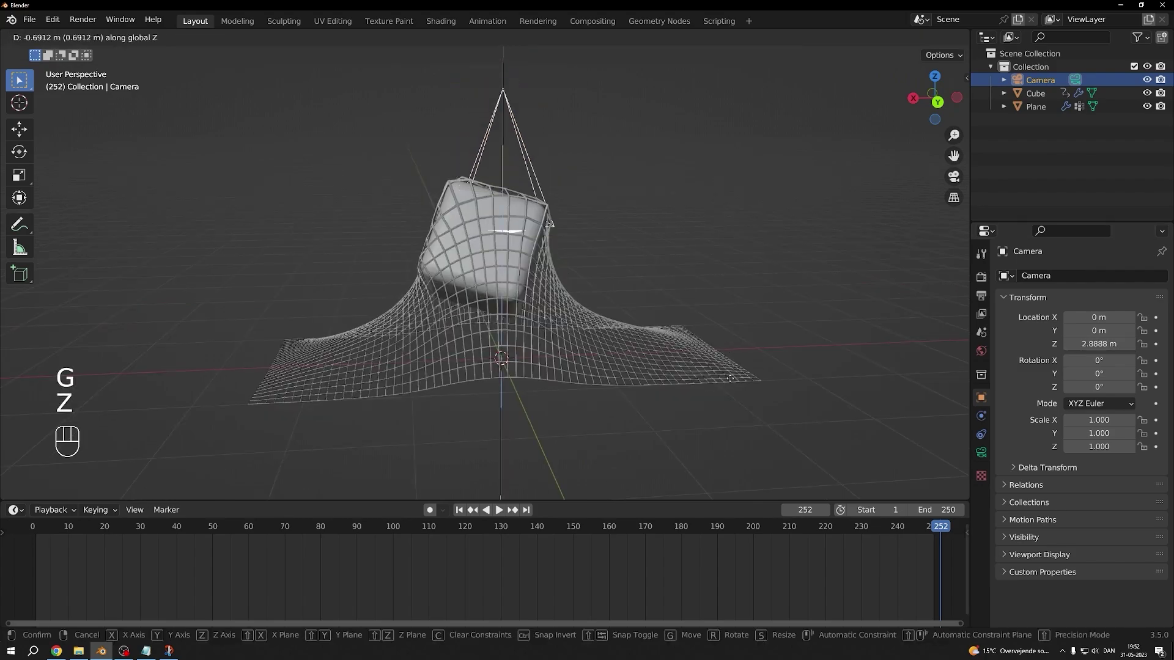
{"action": "left_click", "coordinate": [727, 406]}
{"action": "left_click", "coordinate": [981, 452]}
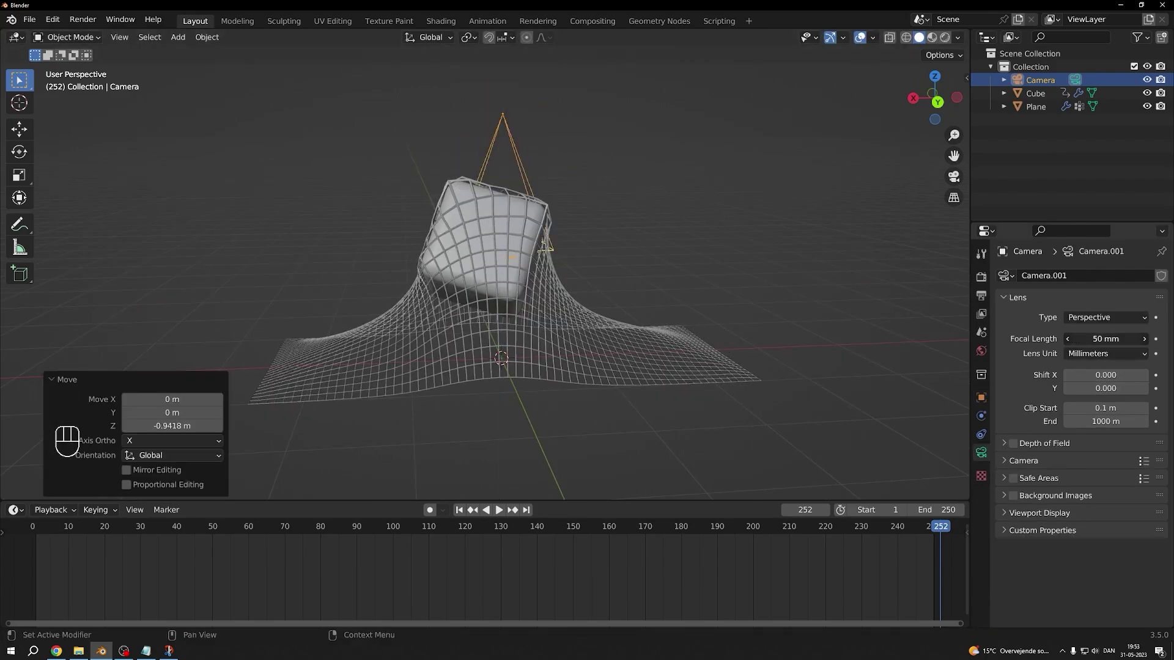
- Widen the camera's focal length, check the camera view, and raise the camera higher
{"action": "left_click_drag", "start_coordinate": [1105, 338], "coordinate": [1131, 338]}
{"action": "key", "text": "KP_0"}
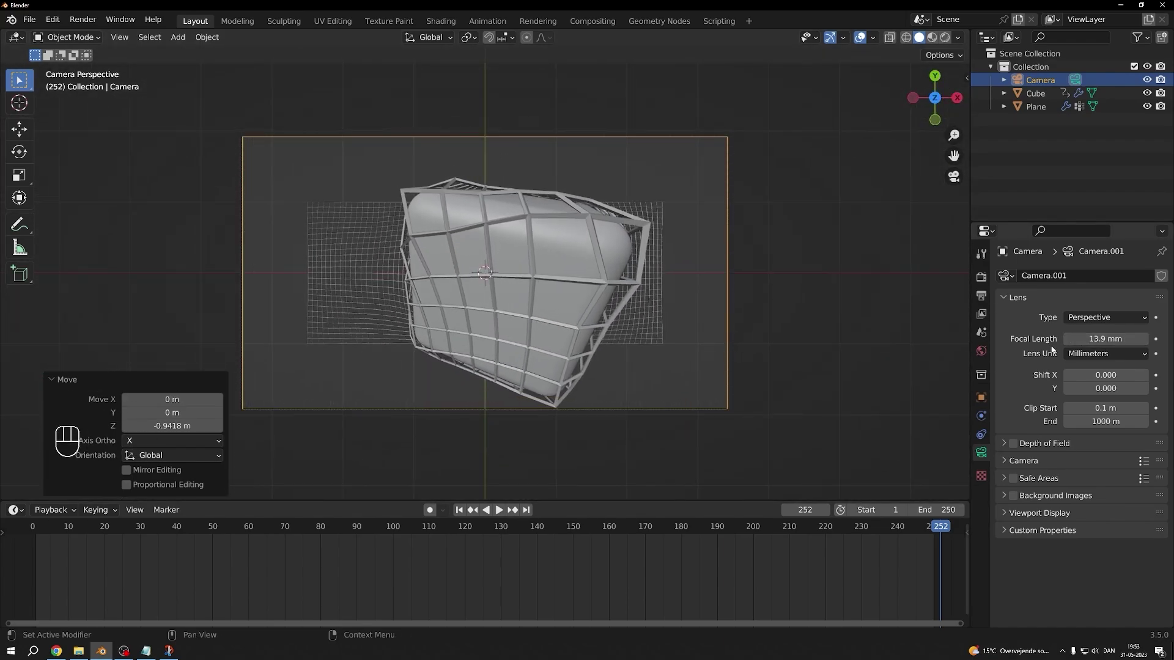
{"action": "middle_click_drag", "start_coordinate": [777, 287], "coordinate": [689, 161]}
{"action": "scroll", "coordinate": [689, 161], "scroll_direction": "down", "scroll_amount": 7}
{"action": "key", "text": "g"}
{"action": "key", "text": "z"}
{"action": "left_click", "coordinate": [684, 154]}
{"action": "key", "text": "KP_0"}
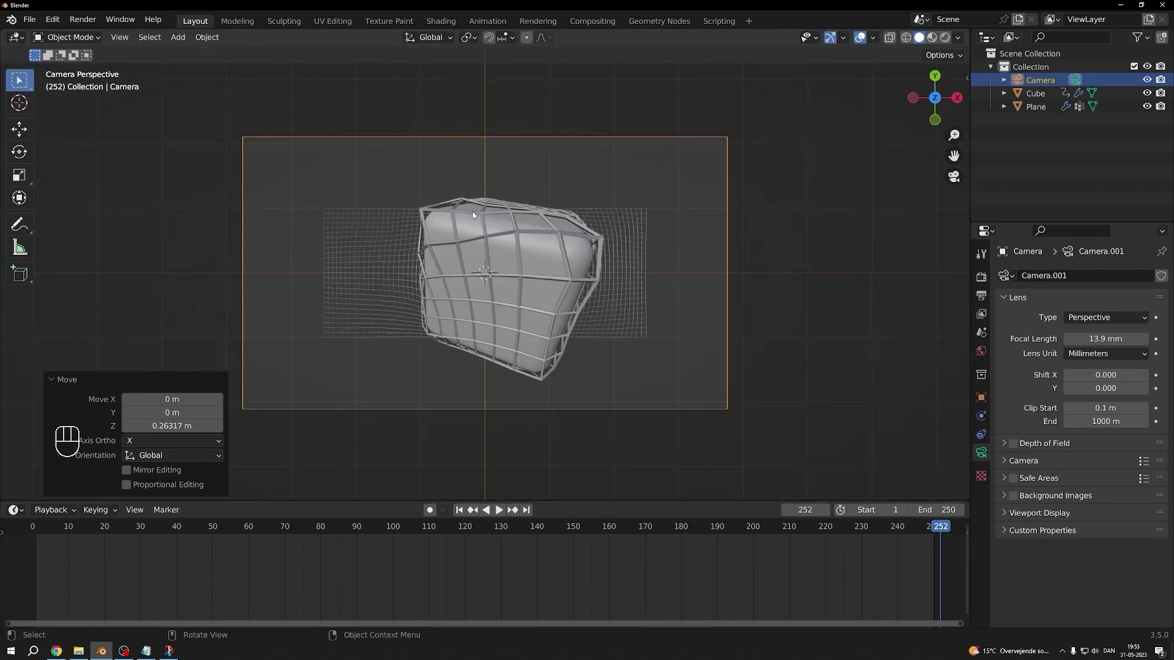
- Readjust the focal length and lift the camera further to frame the scene
{"action": "mouse_move", "coordinate": [1105, 338]}
{"action": "left_mouse_down"}
{"action": "mouse_move", "coordinate": [1075, 338]}
{"action": "mouse_move", "coordinate": [1125, 338]}
{"action": "left_mouse_up"}
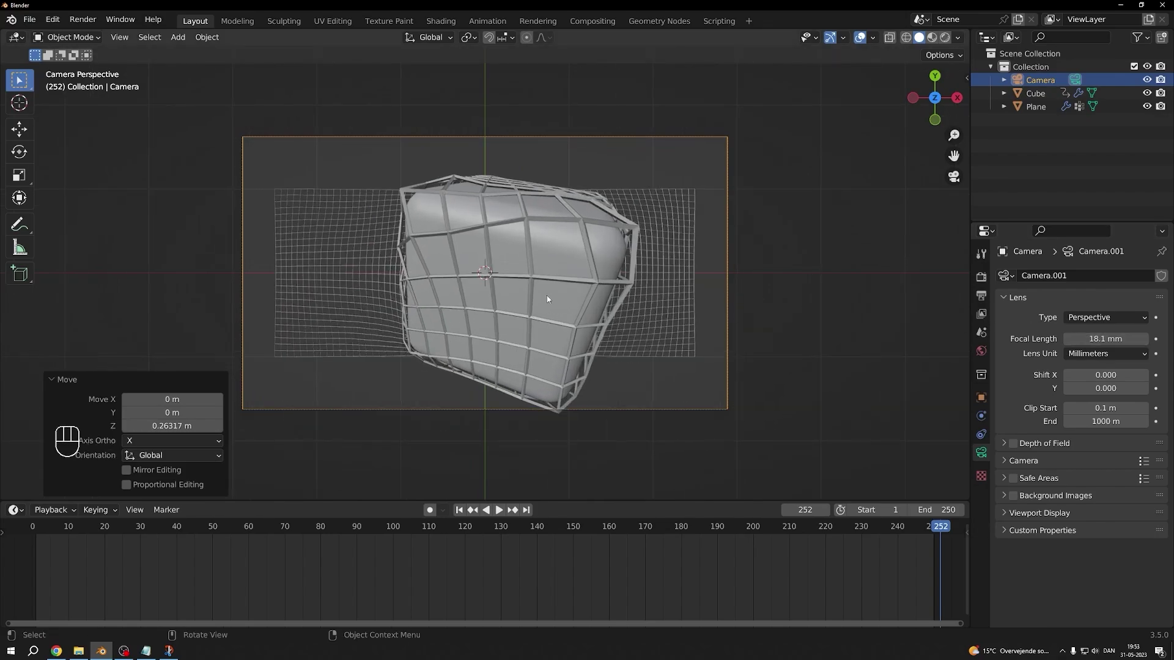
{"action": "middle_click_drag", "start_coordinate": [546, 426], "coordinate": [581, 257]}
{"action": "scroll", "coordinate": [582, 256], "scroll_direction": "down", "scroll_amount": 6}
{"action": "key", "text": "g"}
{"action": "key", "text": "z"}
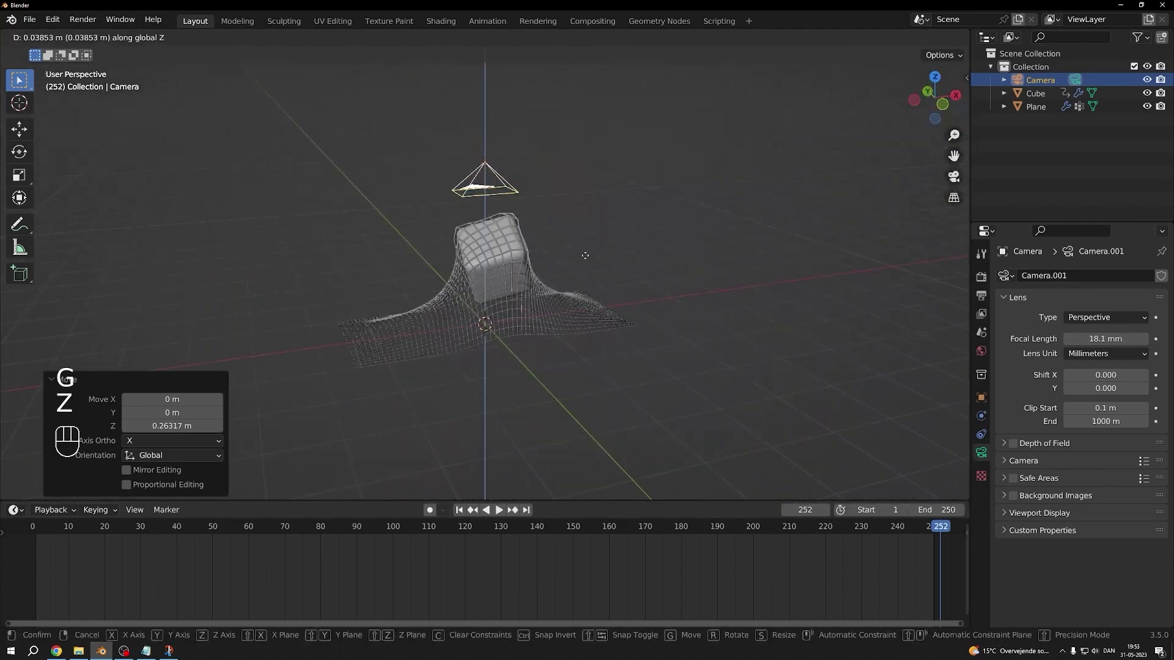
{"action": "left_click", "coordinate": [588, 252]}
{"action": "key", "text": "KP_0"}
- Fine-tune the focal length to 21.5 mm, raise the camera again, and preview playback through it
{"action": "left_click_drag", "start_coordinate": [1105, 338], "coordinate": [1068, 339]}
{"action": "left_click_drag", "start_coordinate": [893, 526], "coordinate": [318, 512]}
{"action": "scroll", "coordinate": [551, 396], "scroll_direction": "down", "scroll_amount": 1}
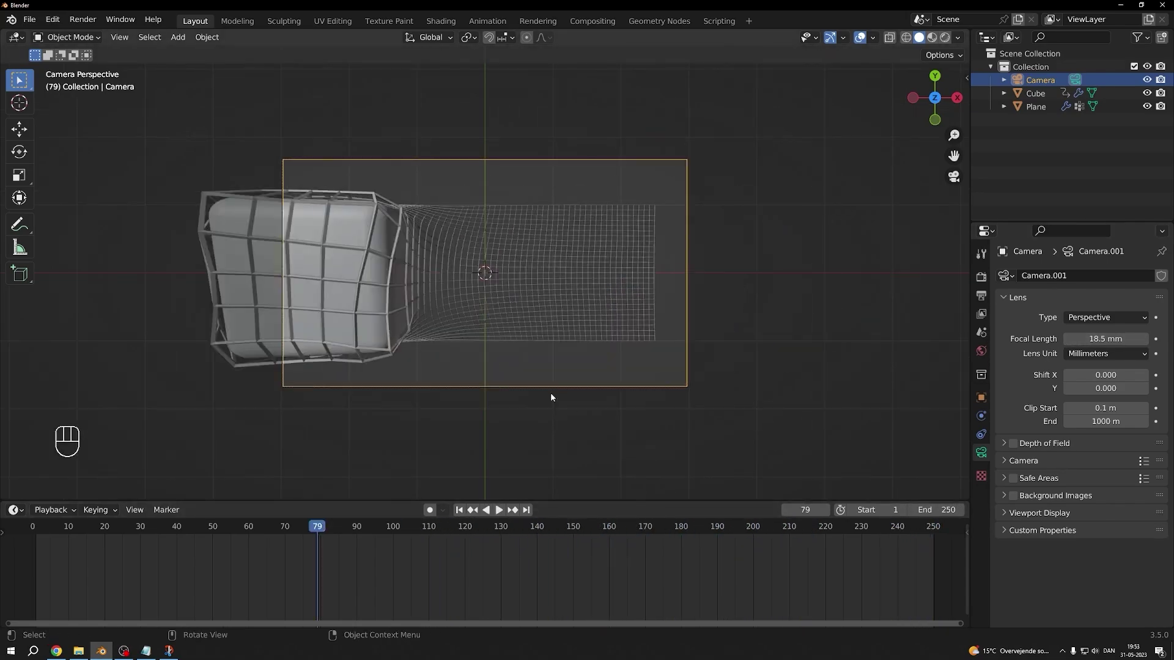
{"action": "middle_click_drag", "start_coordinate": [551, 394], "coordinate": [898, 286]}
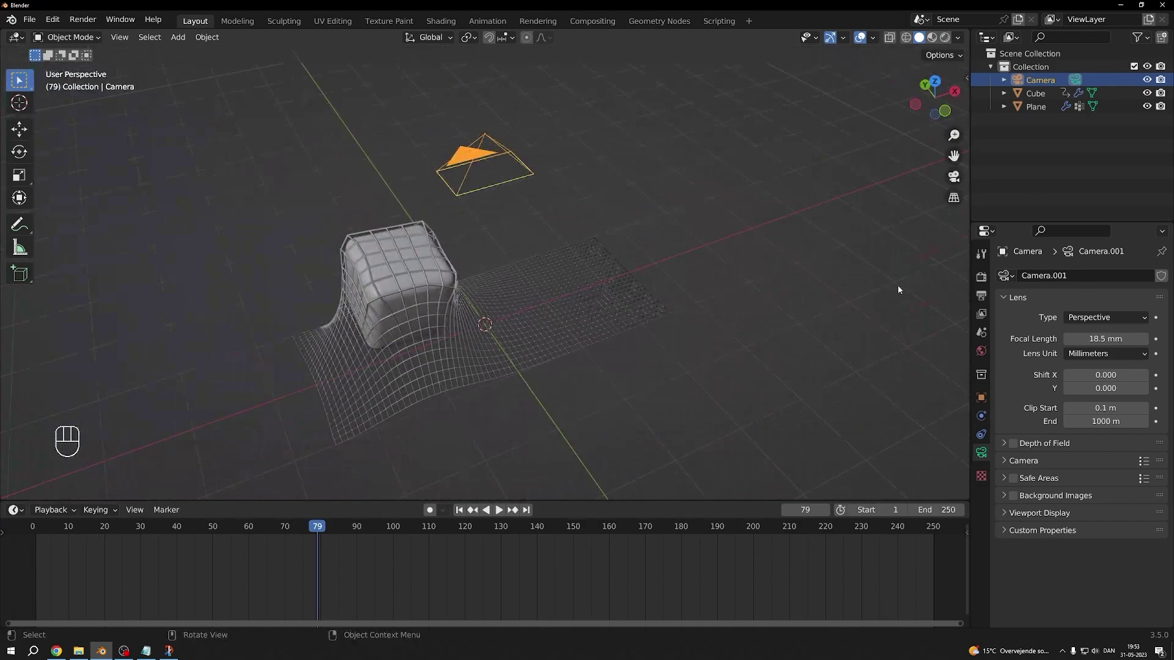
{"action": "key", "text": "g"}
{"action": "key", "text": "z"}
{"action": "left_click", "coordinate": [753, 246]}
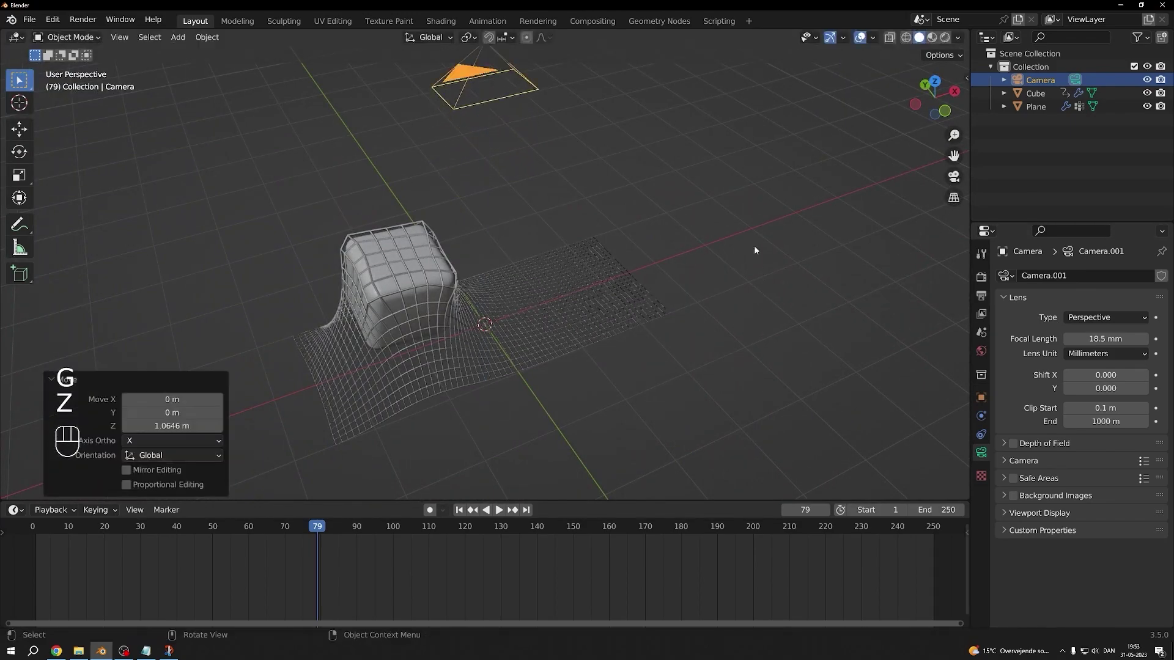
{"action": "key", "text": "KP_0"}
{"action": "key", "text": "space"}
{"action": "key", "text": "space"}
{"action": "key", "text": "space"}
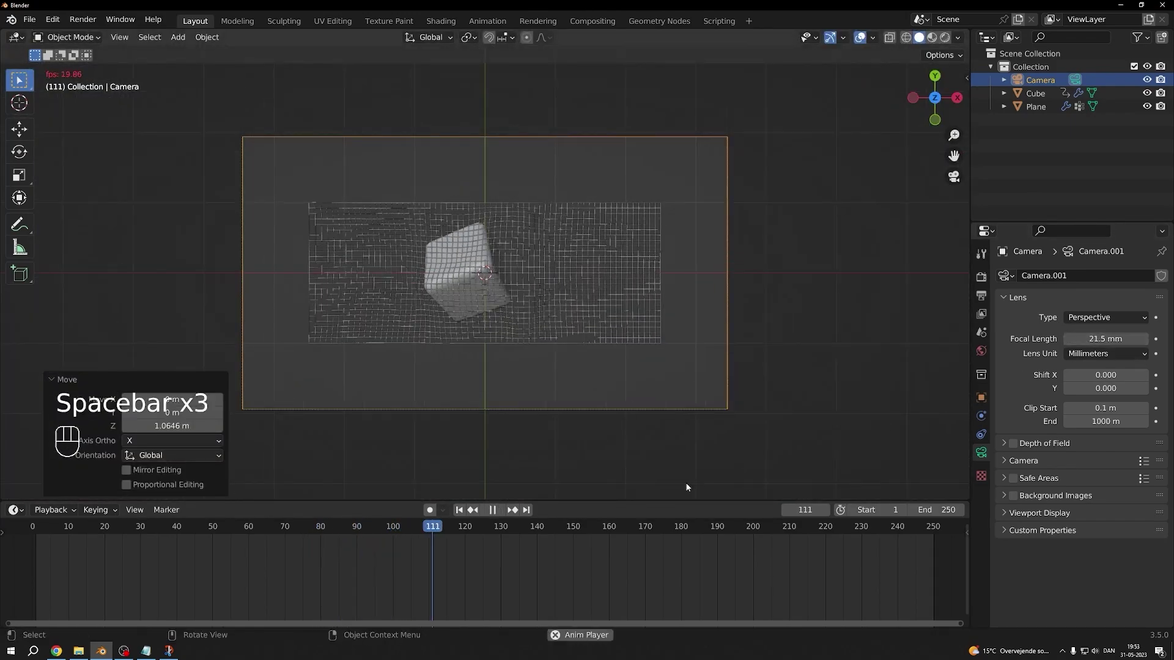
{"action": "key", "text": "space"}
- Set the render width to 2500 px and the camera focal length to 15 mm
{"action": "left_click", "coordinate": [981, 296]}
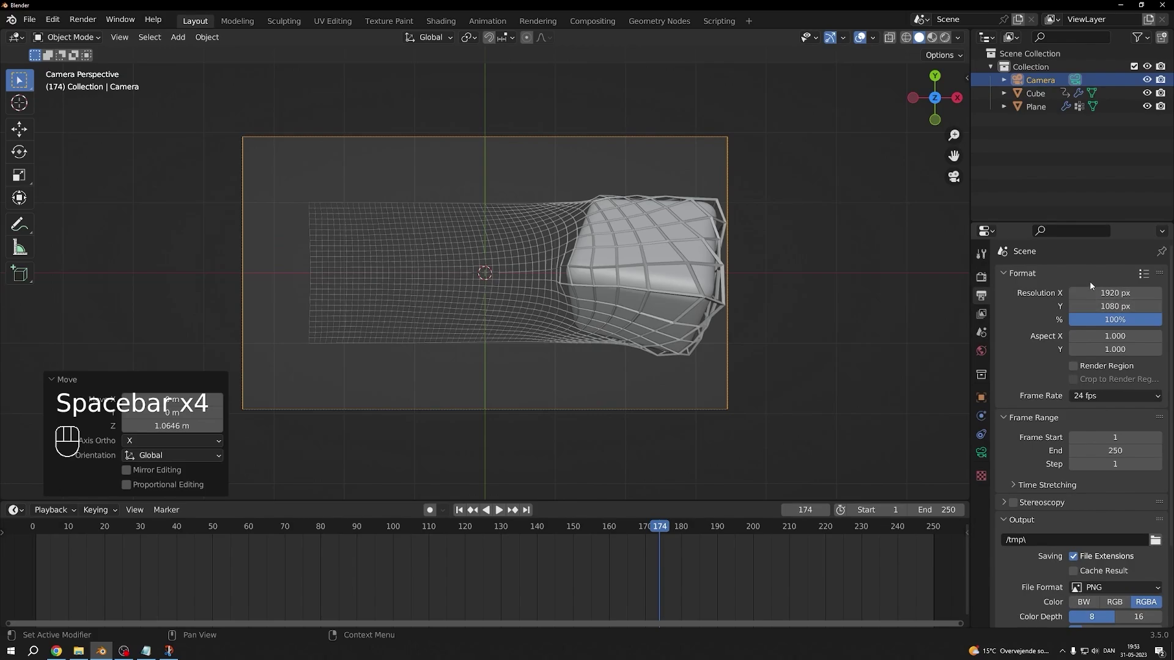
{"action": "type", "text": "2500"}
{"action": "key", "text": "Return"}
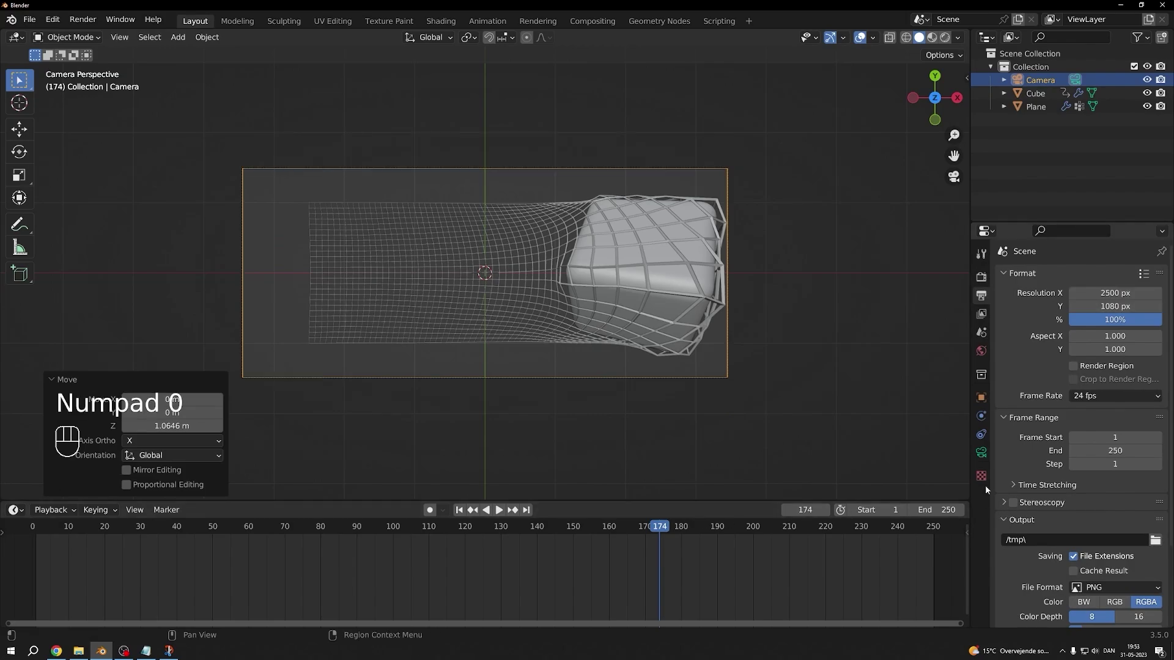
{"action": "left_click", "coordinate": [981, 453]}
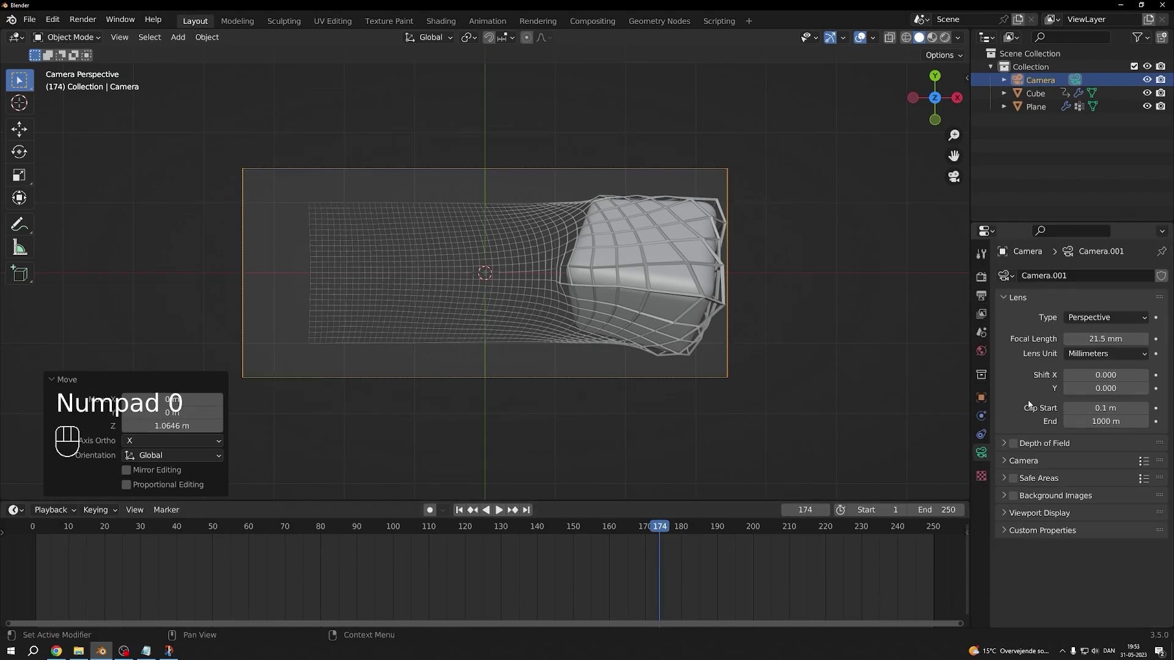
{"action": "left_click", "coordinate": [1107, 341]}
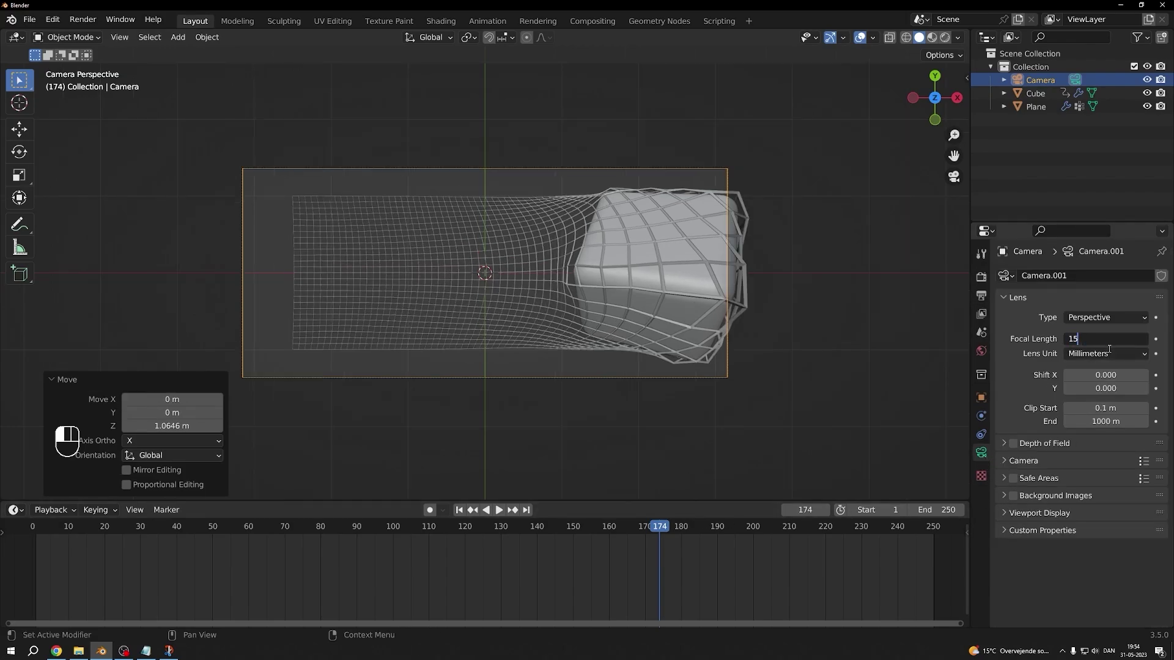
{"action": "key", "text": "Return"}
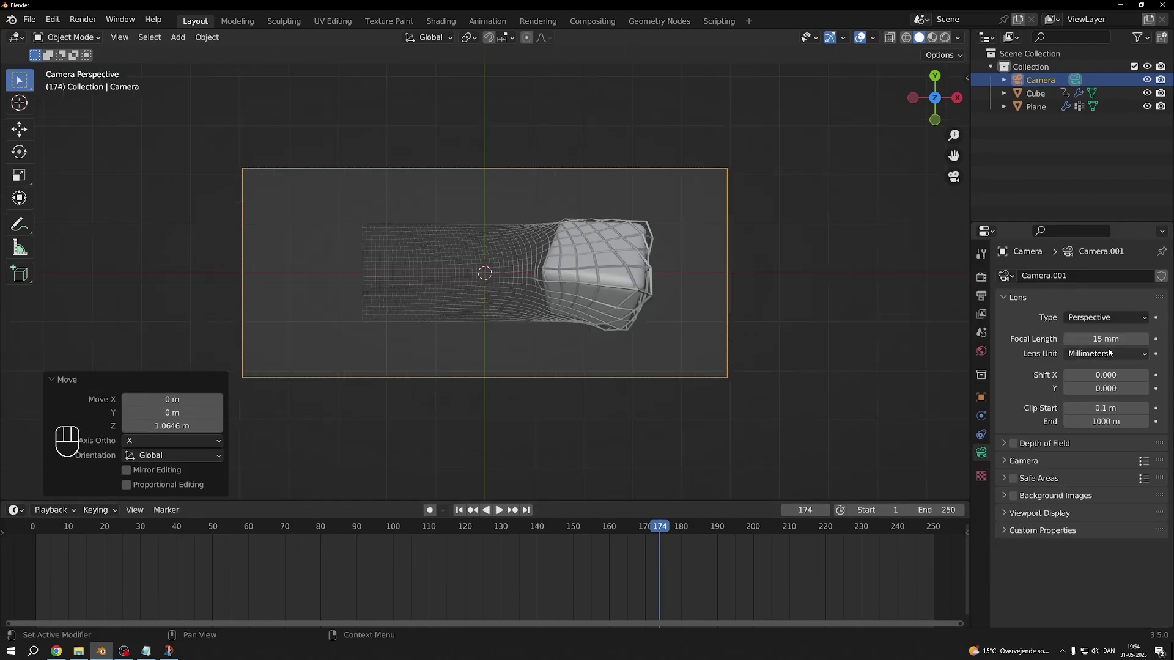
- Move the camera straight down and look through it again
{"action": "middle_click_drag", "start_coordinate": [520, 314], "coordinate": [547, 181]}
{"action": "scroll", "coordinate": [548, 182], "scroll_direction": "down", "scroll_amount": 9}
{"action": "key", "text": "g"}
{"action": "key", "text": "z"}
{"action": "left_click", "coordinate": [554, 195]}
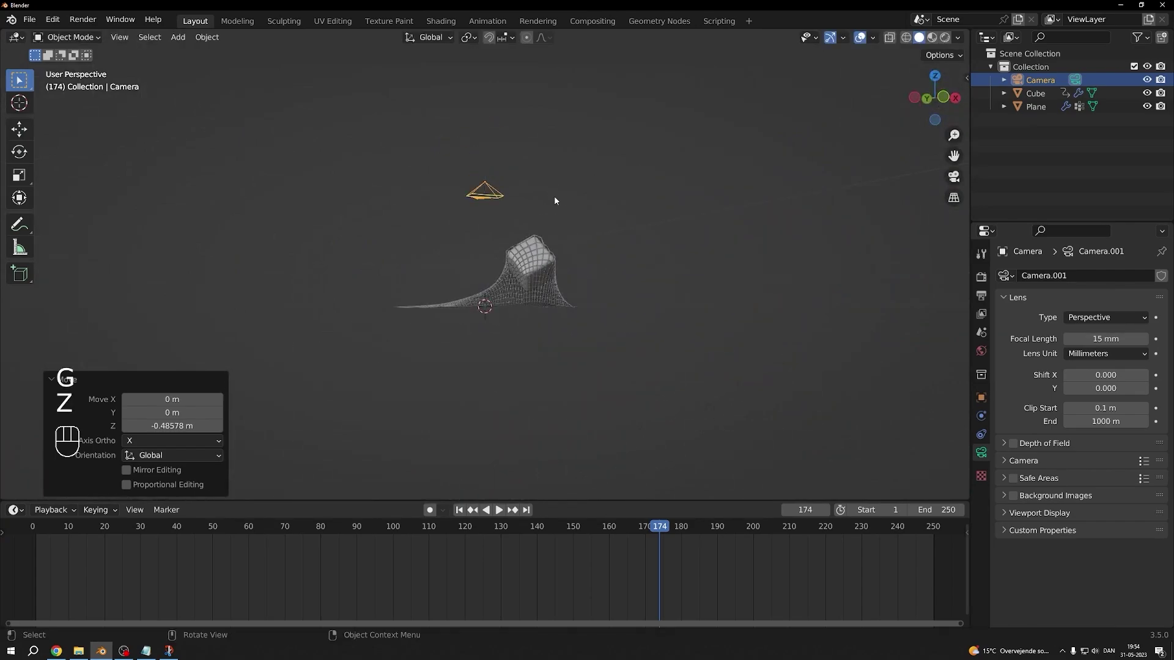
{"action": "key", "text": "KP_0"}
- Scrub the simulation to frame 168 and select the camera
{"action": "left_click_drag", "start_coordinate": [661, 527], "coordinate": [638, 527]}
{"action": "left_click", "coordinate": [655, 293]}
{"action": "left_click", "coordinate": [655, 293]}
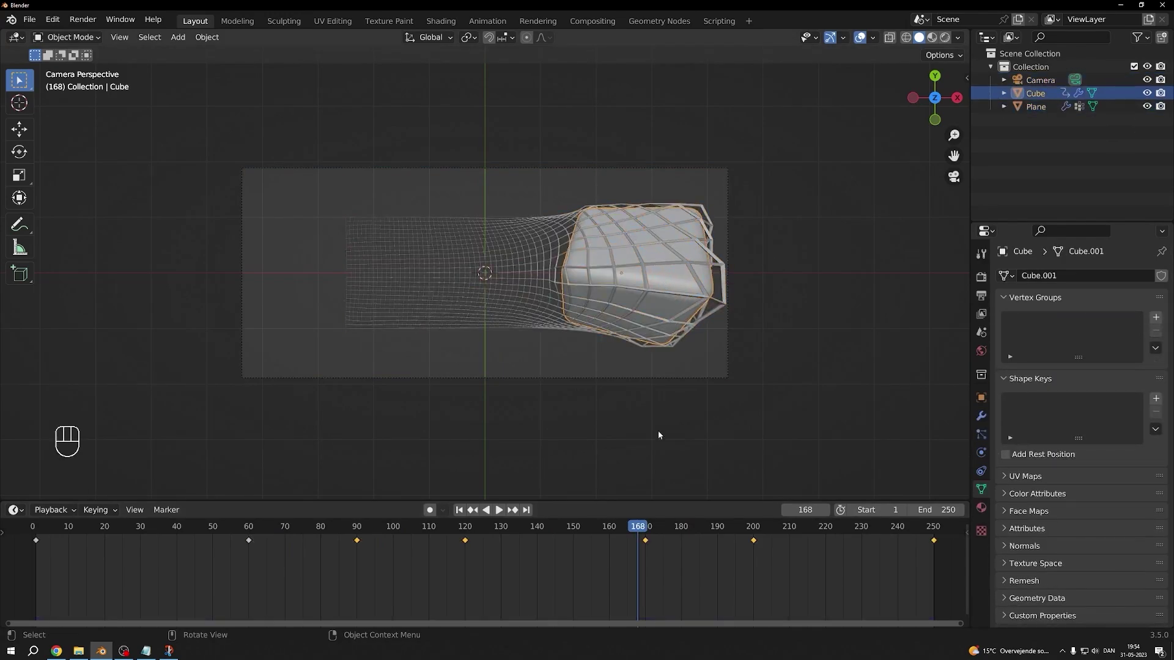
{"action": "left_click", "coordinate": [815, 300]}
{"action": "left_click", "coordinate": [728, 333]}
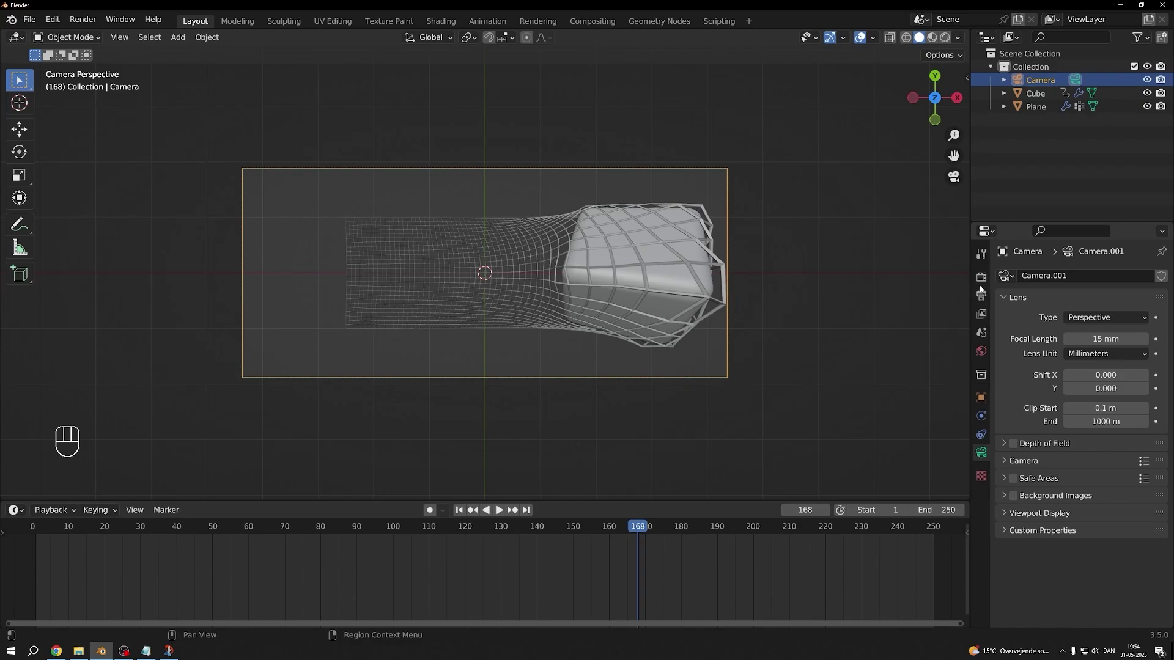
- Raise the render width to 2600 px, then scrub through the cloth simulation and stop playback
{"action": "left_click", "coordinate": [980, 277]}
{"action": "left_click", "coordinate": [981, 296]}
{"action": "left_click", "coordinate": [1106, 299]}
{"action": "type", "text": "260"}
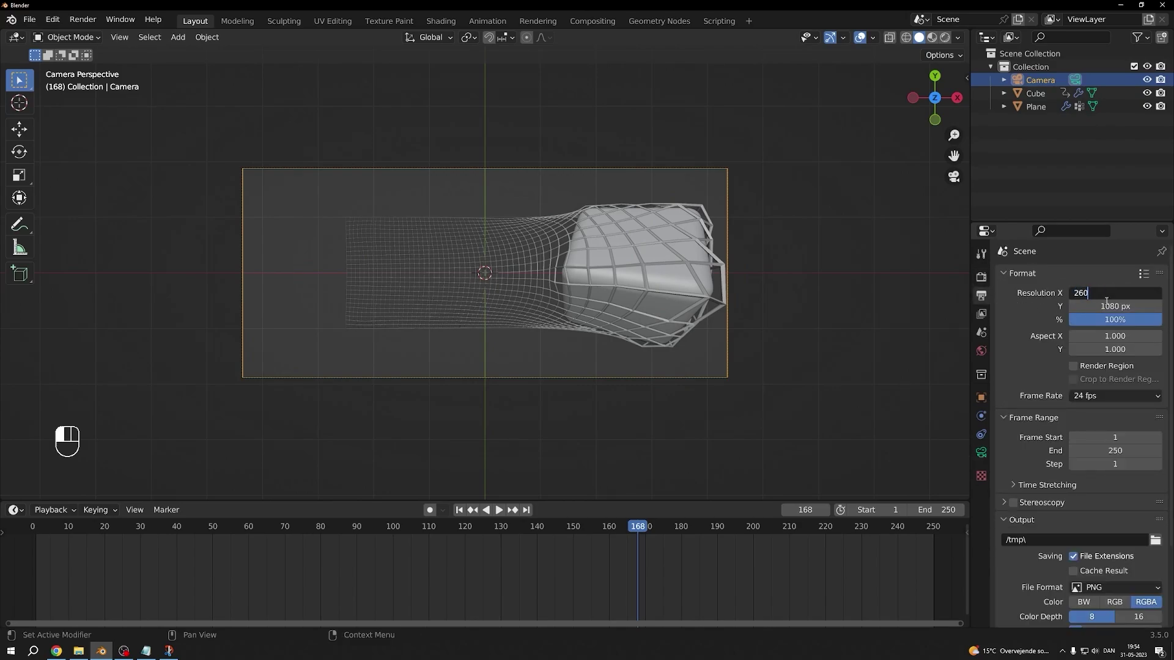
{"action": "type", "text": "0"}
{"action": "key", "text": "Return"}
{"action": "left_click", "coordinate": [981, 453]}
{"action": "left_click_drag", "start_coordinate": [650, 528], "coordinate": [940, 502]}
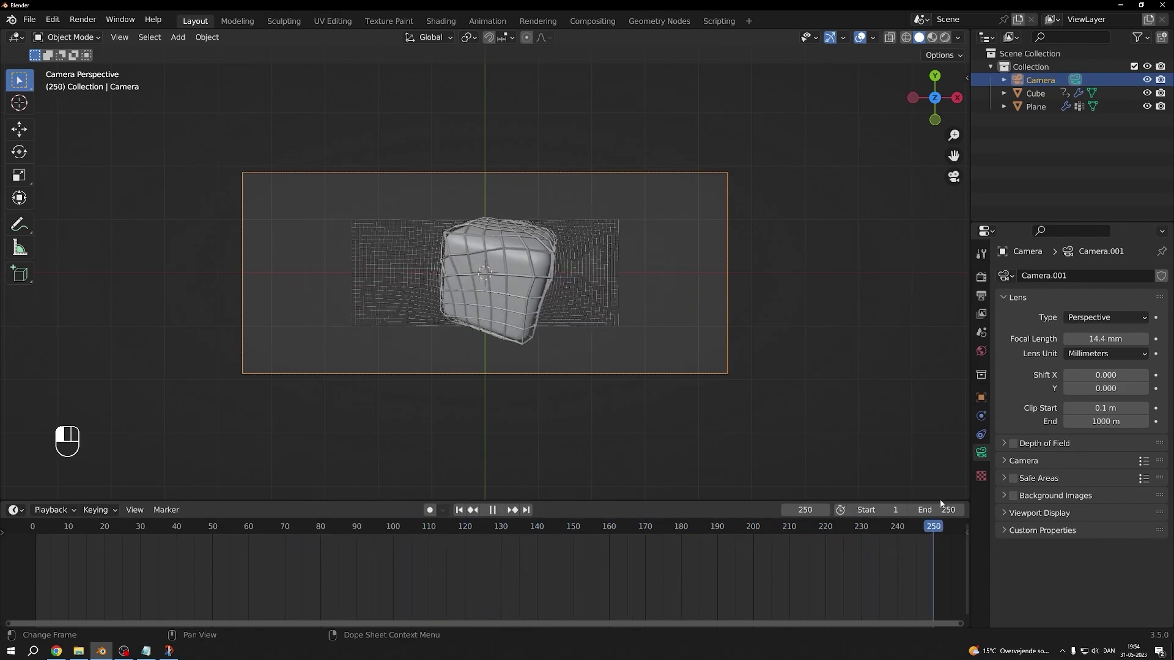
{"action": "key", "text": "space"}
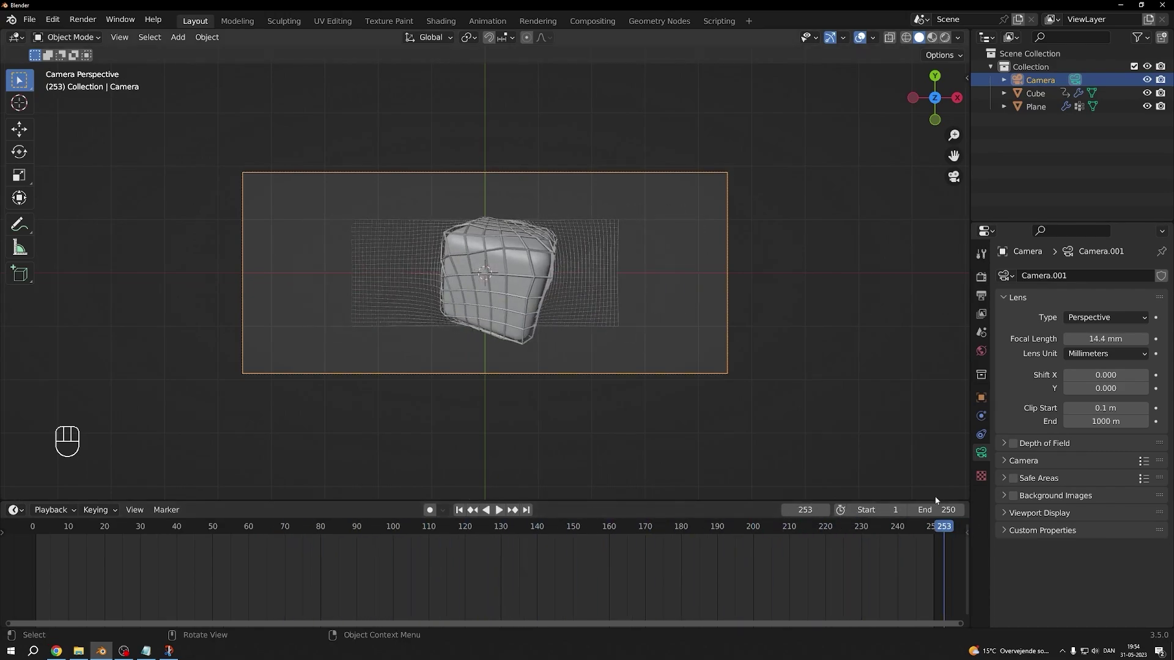
- Select the cloth plane and orbit around it to inspect the draped cloth
{"action": "left_click", "coordinate": [583, 314]}
{"action": "middle_click_drag", "start_coordinate": [583, 314], "coordinate": [495, 206]}
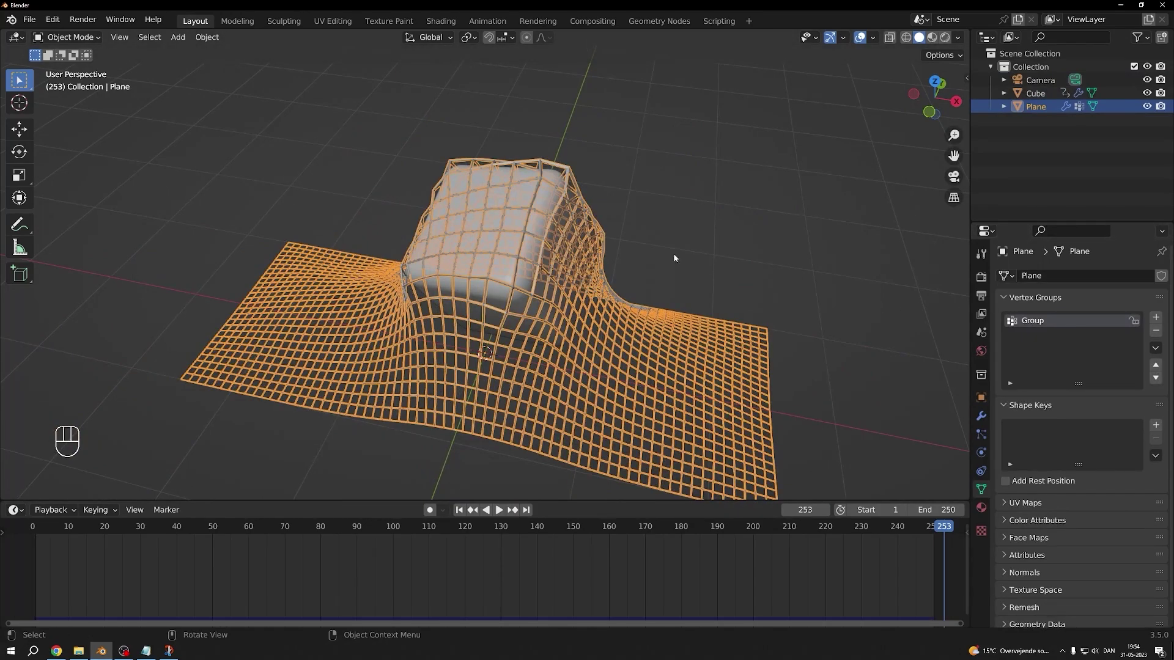
{"action": "middle_click_drag", "start_coordinate": [675, 258], "coordinate": [614, 155]}
{"action": "middle_click_drag", "start_coordinate": [525, 272], "coordinate": [579, 298]}
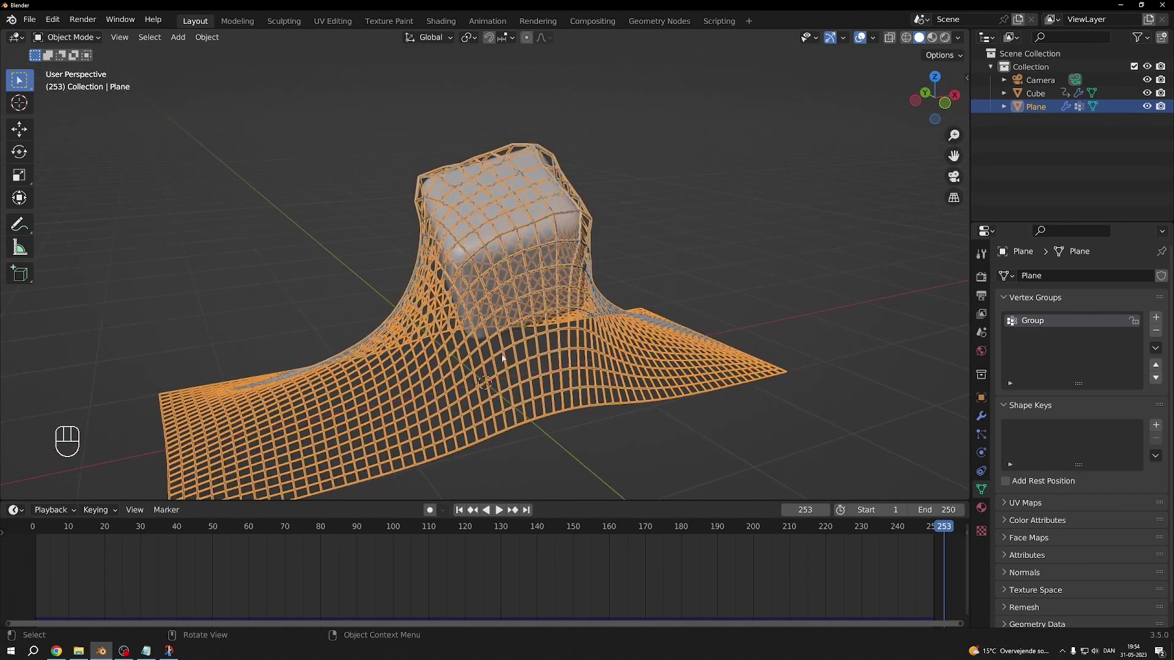
{"action": "middle_click_drag", "start_coordinate": [502, 358], "coordinate": [597, 269]}
- In the Shading workspace, join away the file browser and image editor areas
{"action": "left_click", "coordinate": [441, 21]}
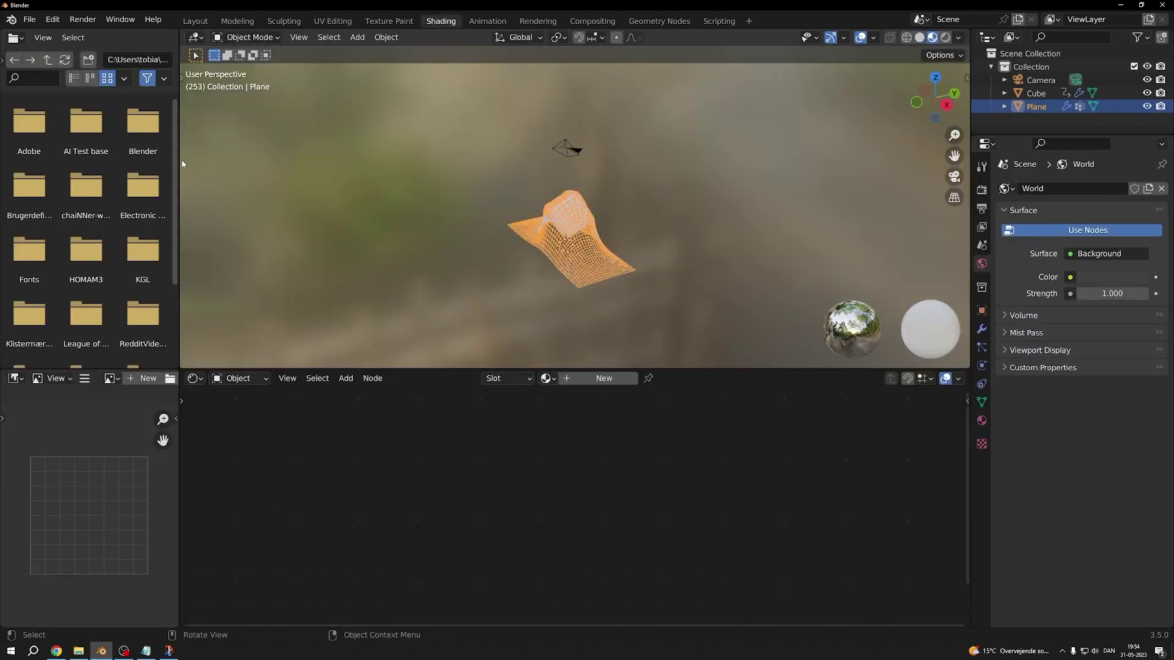
{"action": "right_click", "coordinate": [178, 161]}
{"action": "left_click", "coordinate": [119, 148]}
{"action": "left_click", "coordinate": [117, 148]}
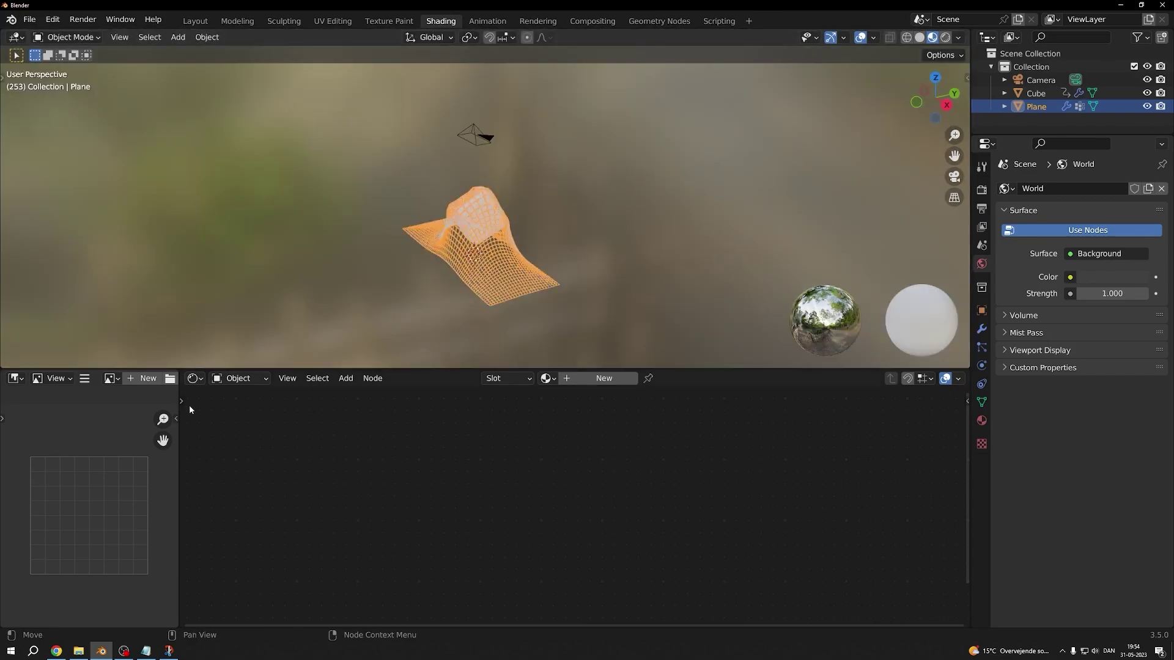
{"action": "right_click", "coordinate": [178, 428]}
{"action": "left_click", "coordinate": [171, 428]}
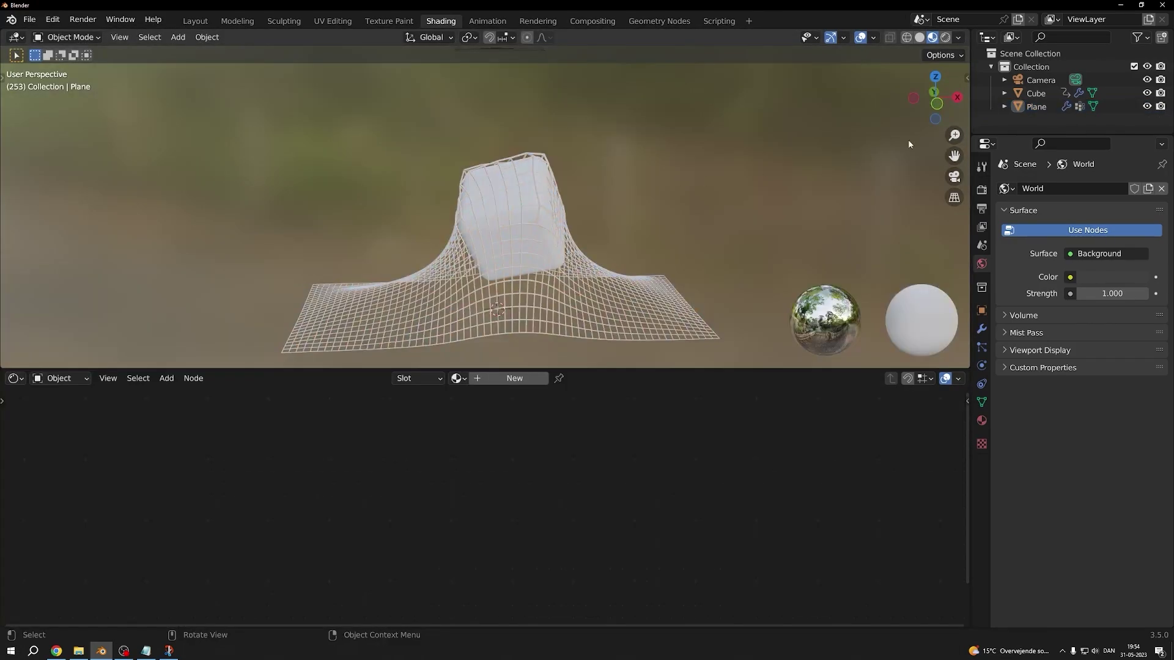
{"action": "left_click", "coordinate": [945, 37]}
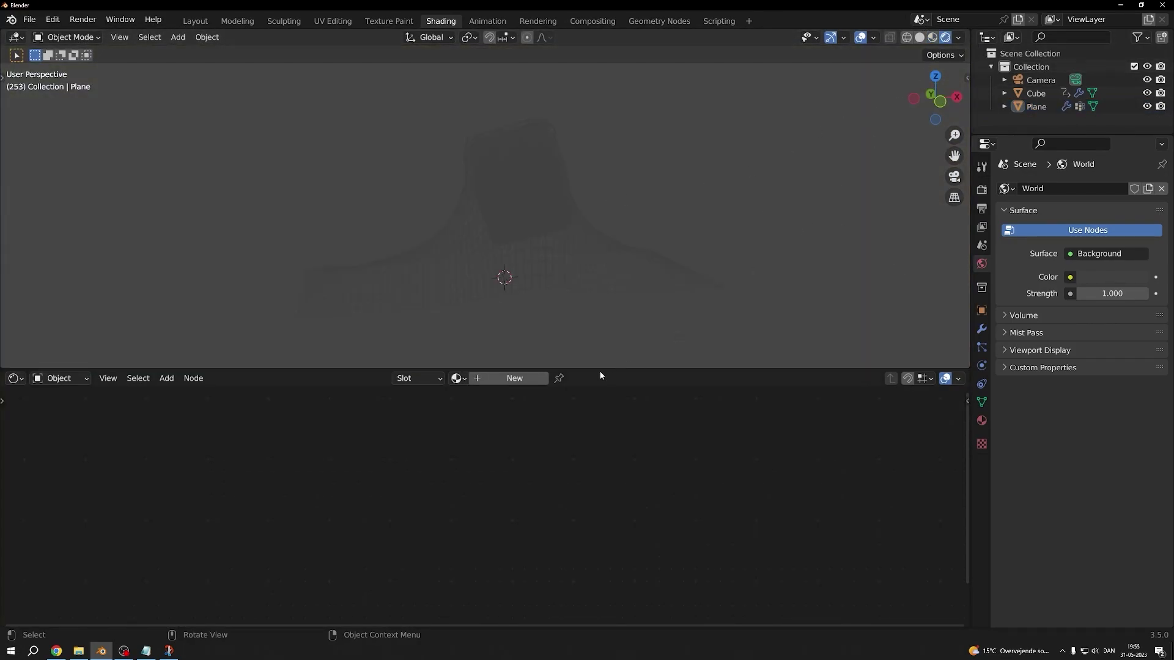
- Create a new material for the plane and name it Glow
{"action": "left_click", "coordinate": [525, 379]}
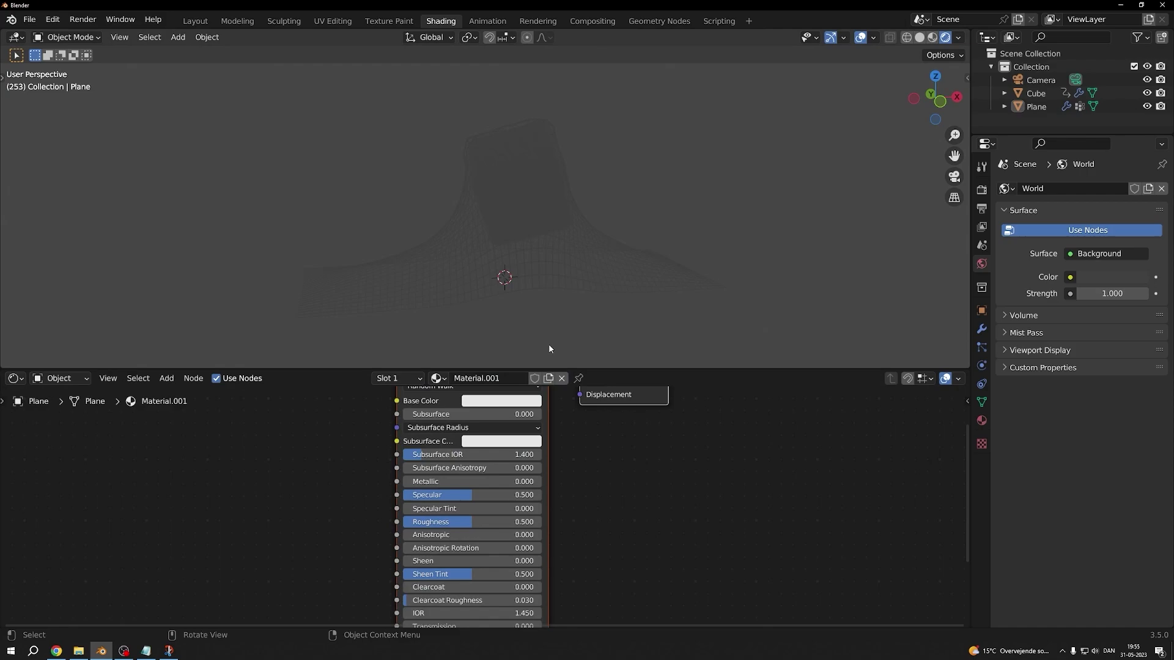
{"action": "left_click", "coordinate": [550, 261]}
{"action": "left_click", "coordinate": [982, 421]}
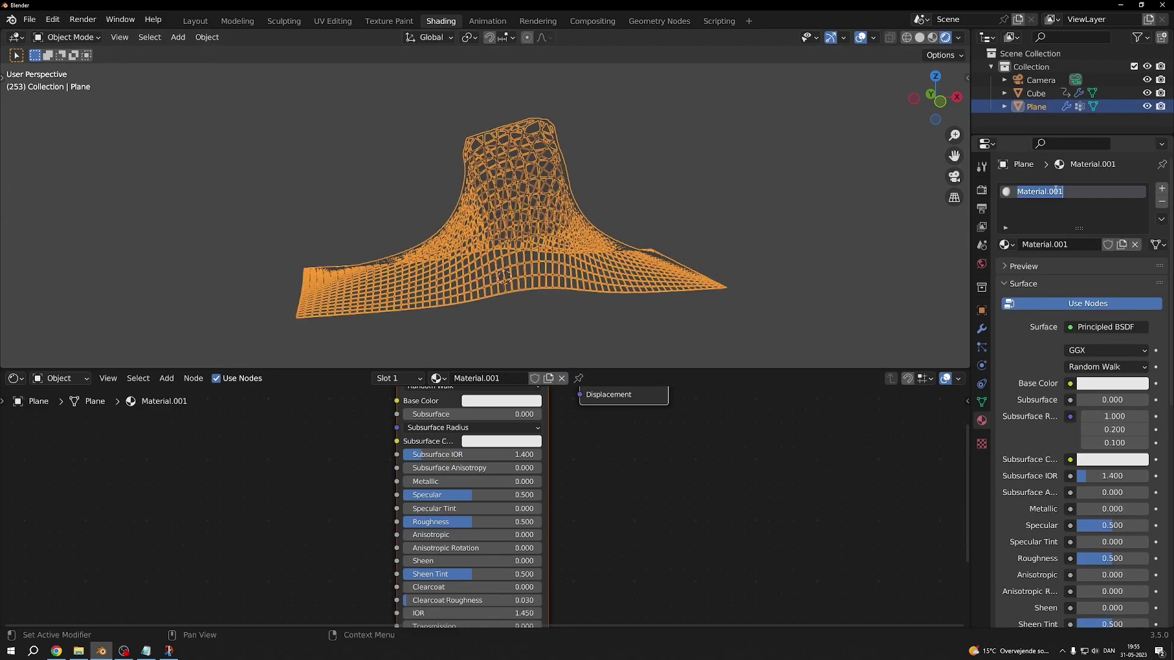
{"action": "type", "text": "Glow"}
{"action": "key", "text": "Return"}
- Search the add-node menu for a Texture Coordinate node
{"action": "scroll", "coordinate": [839, 460], "scroll_direction": "down", "scroll_amount": 4}
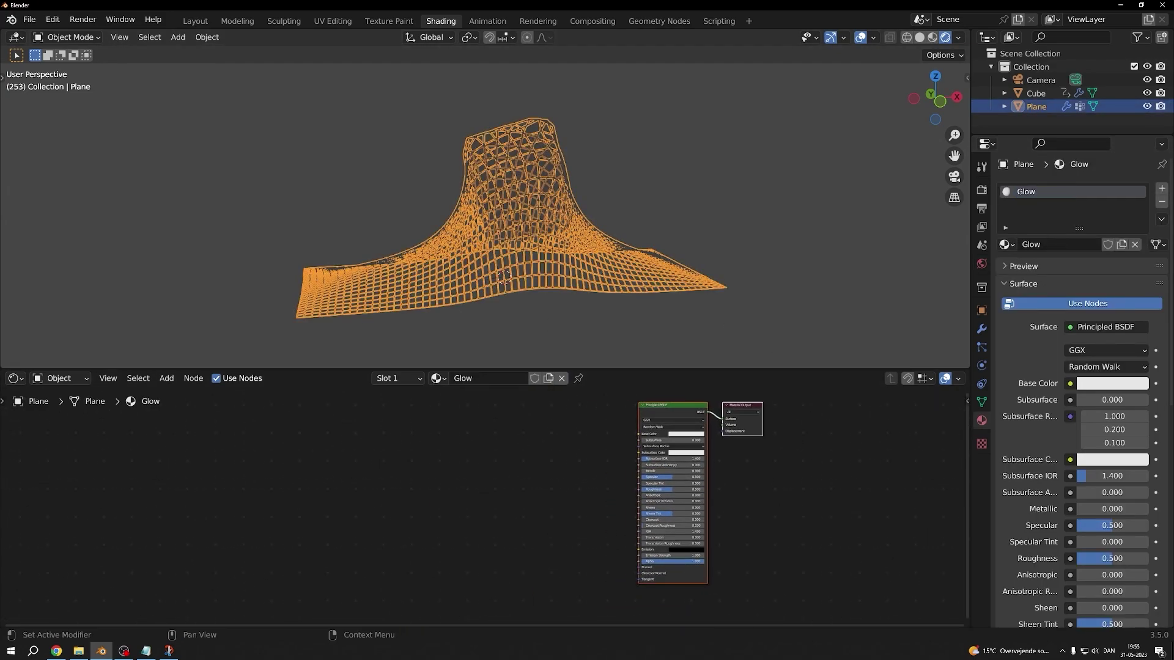
{"action": "key", "text": "alt+Tab"}
{"action": "left_click", "coordinate": [540, 461]}
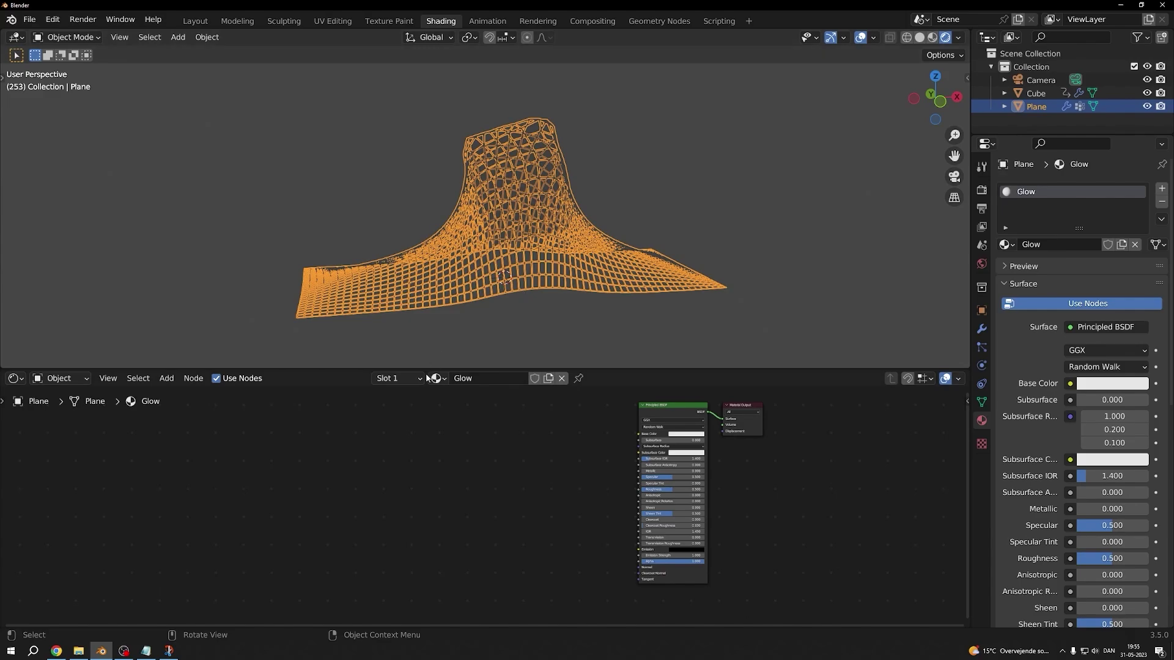
{"action": "key", "text": "shift+a"}
{"action": "type", "text": "texure"}
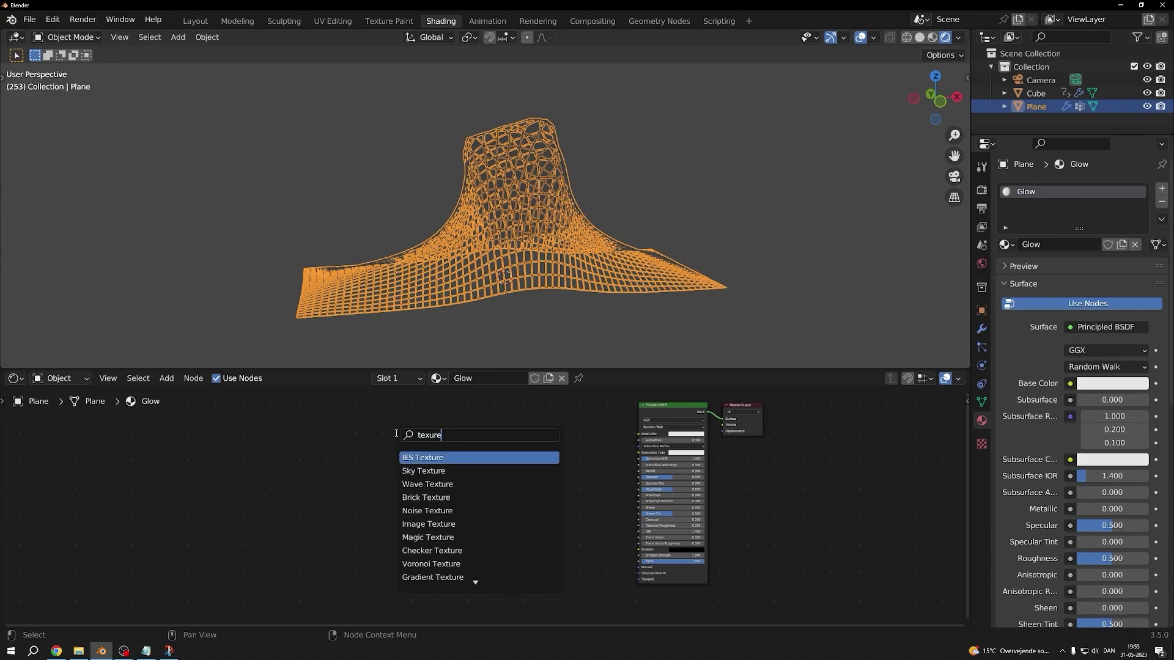
{"action": "type", "text": " cor"}
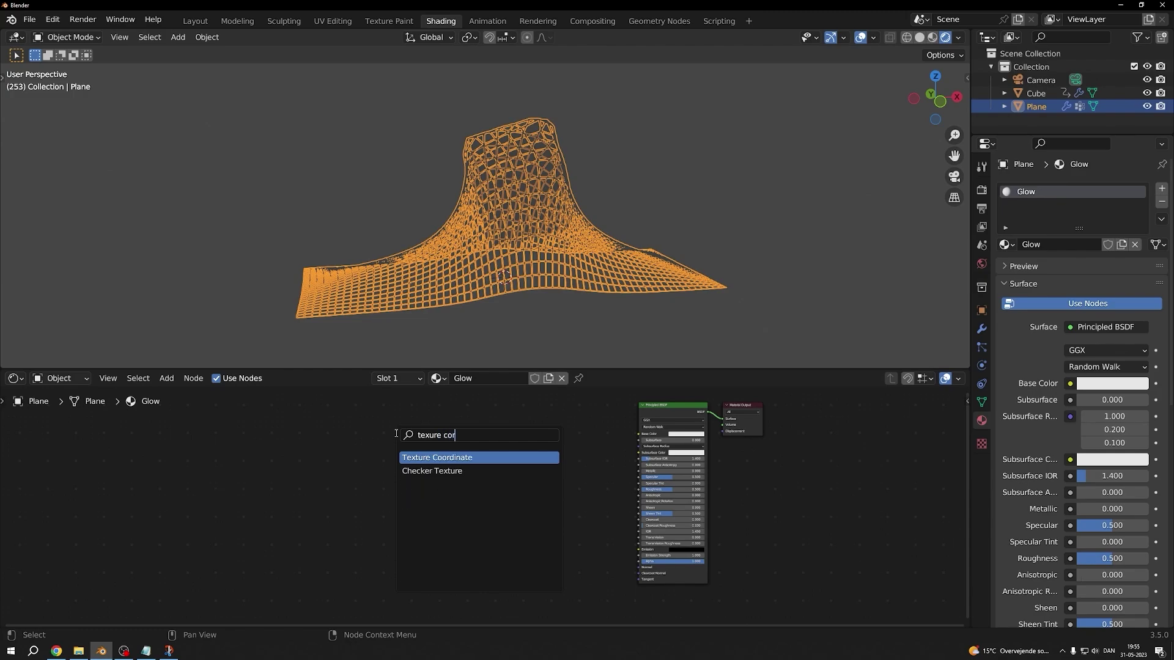
- Add Texture Coordinate and Mapping nodes, linking Generated into the Mapping vector
{"action": "key", "text": "Return"}
{"action": "scroll", "coordinate": [373, 480], "scroll_direction": "up", "scroll_amount": 3}
{"action": "key", "text": "shift+a"}
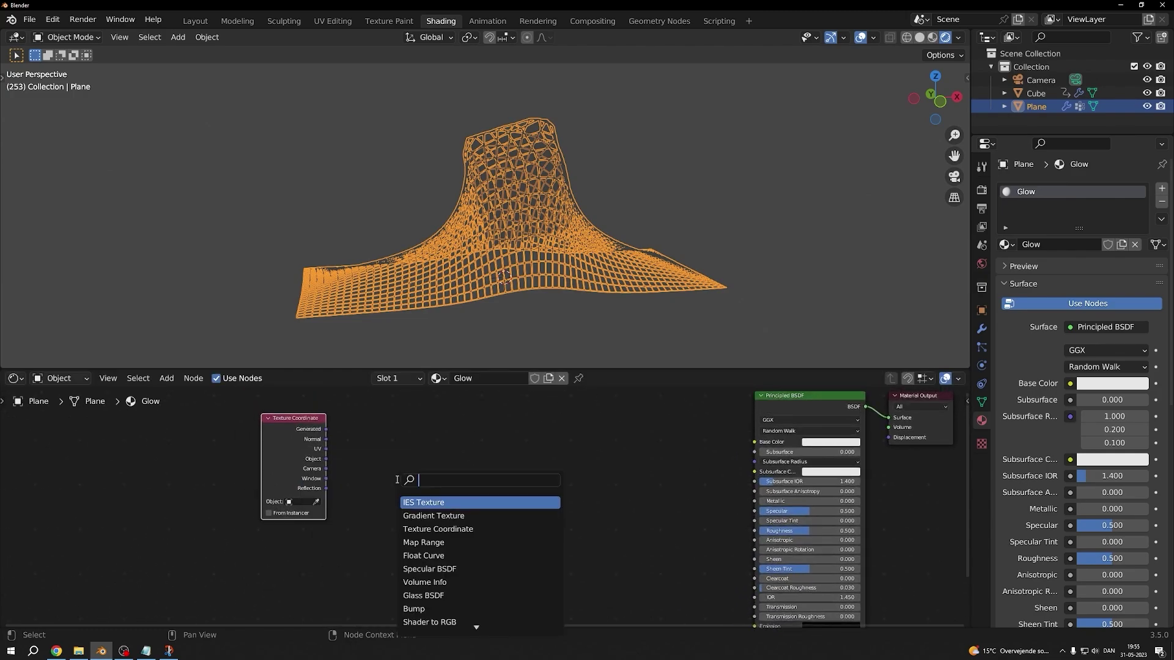
{"action": "type", "text": "map"}
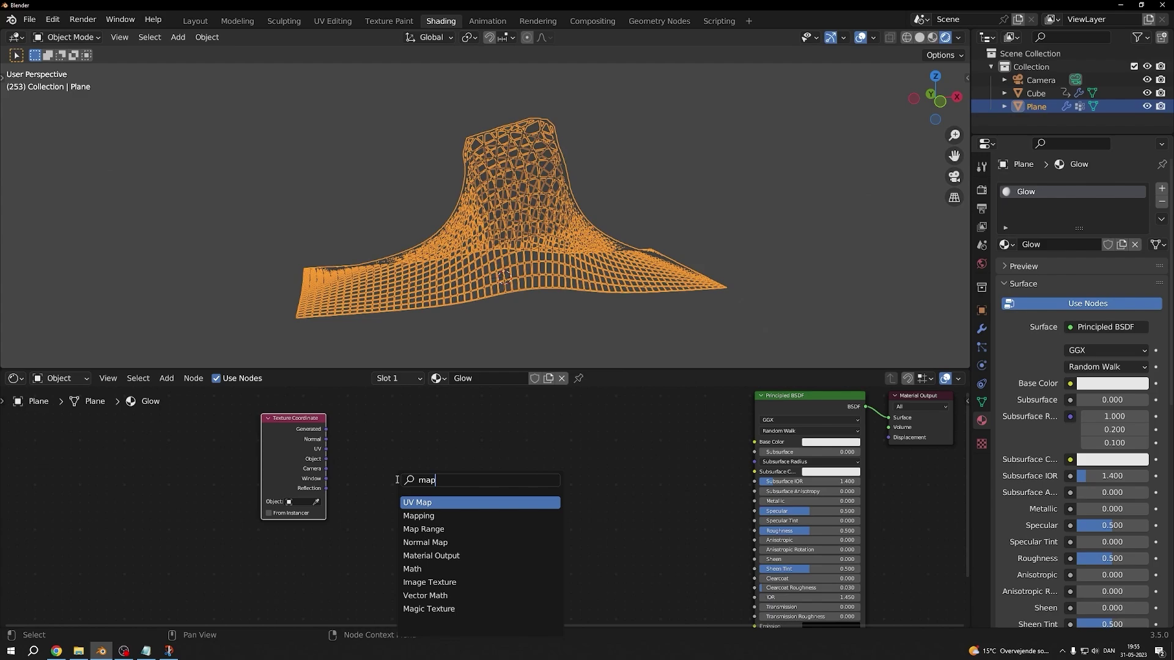
{"action": "left_click", "coordinate": [418, 515]}
{"action": "left_click", "coordinate": [405, 553]}
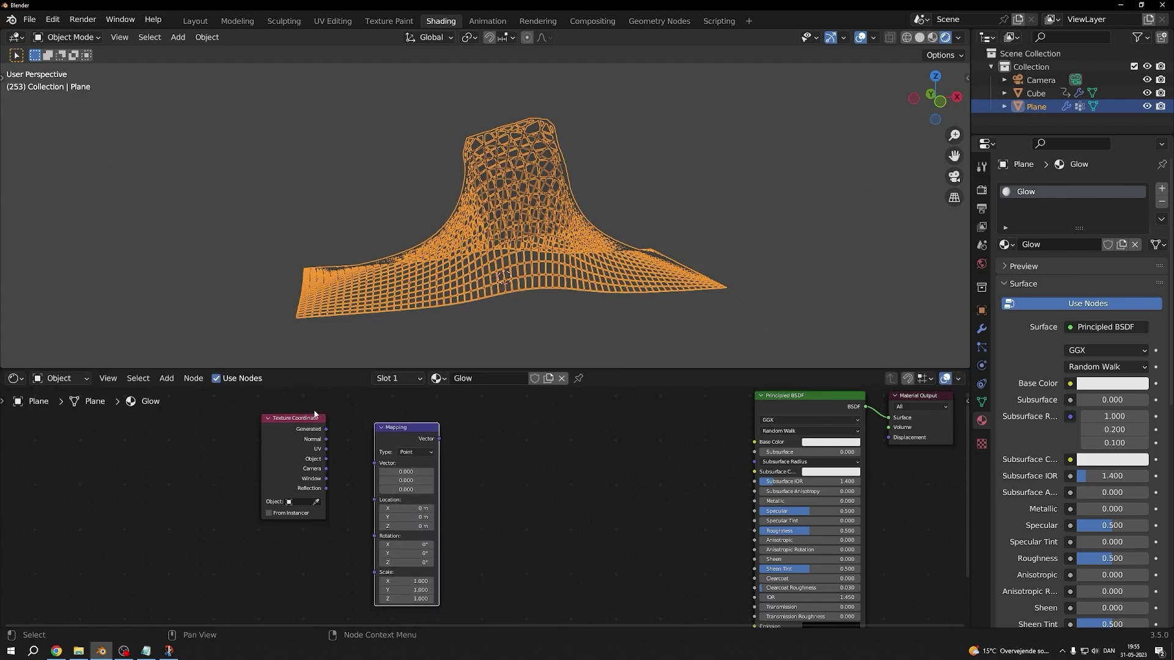
{"action": "left_click_drag", "start_coordinate": [324, 429], "coordinate": [351, 426]}
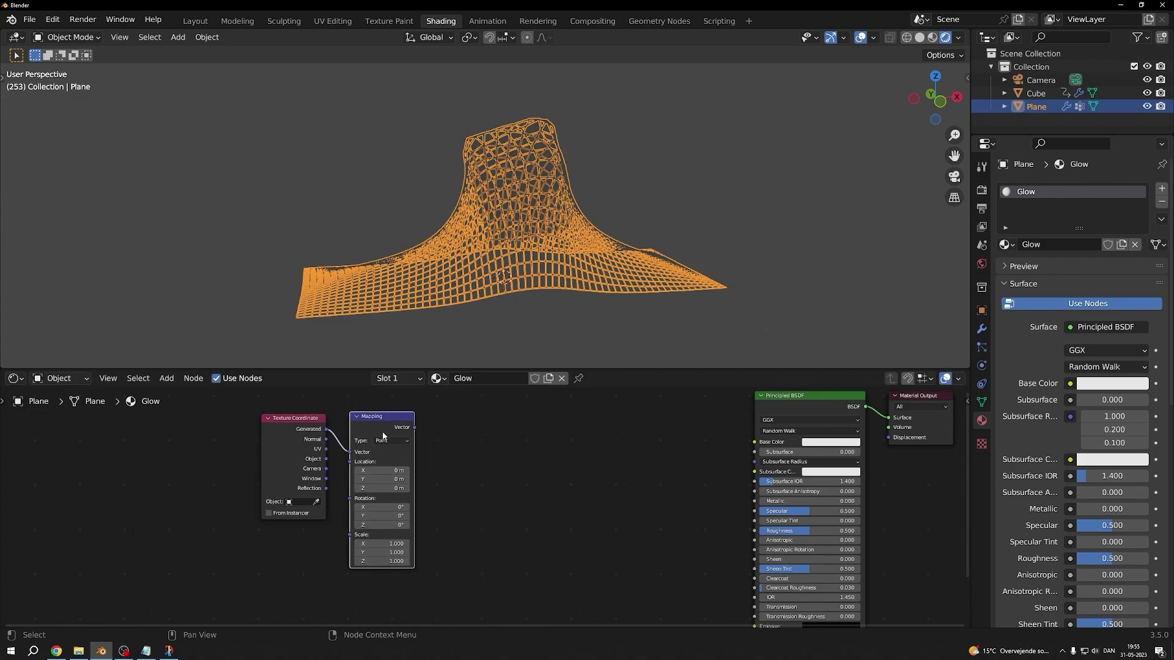
- Add a Separate XYZ node fed by the Mapping output
{"action": "key", "text": "shift+a"}
{"action": "left_click", "coordinate": [463, 451]}
{"action": "type", "text": "sep"}
{"action": "key", "text": "Return"}
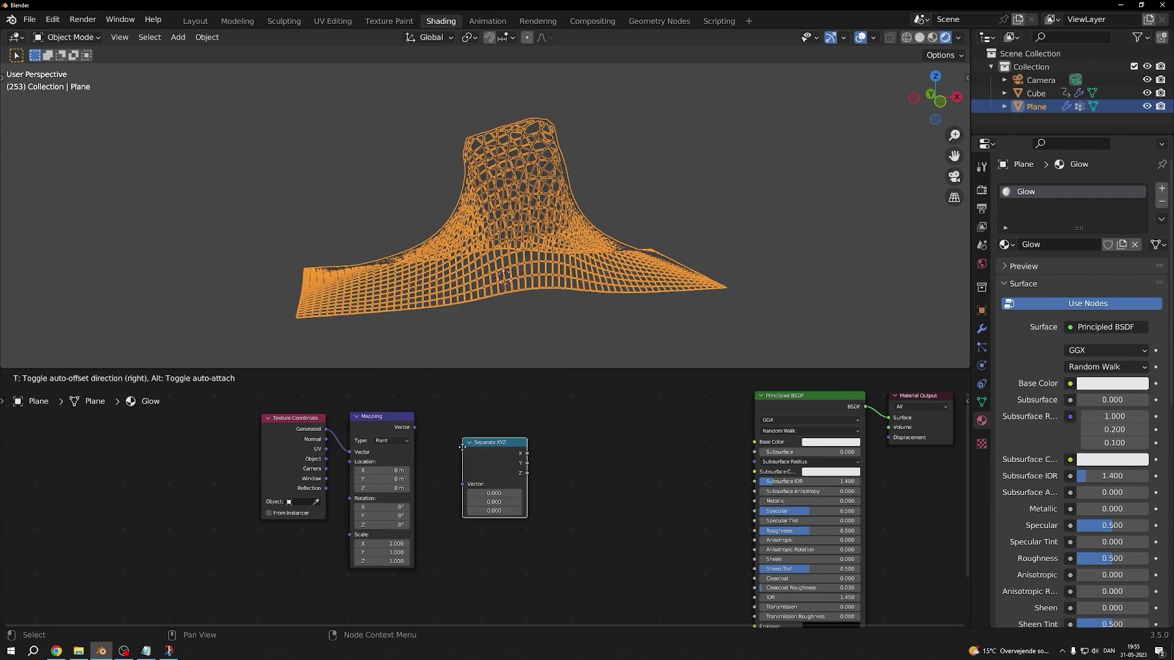
{"action": "left_click", "coordinate": [462, 447]}
{"action": "left_click_drag", "start_coordinate": [415, 428], "coordinate": [464, 452]}
- Add a ColorRamp node driven by the Separate XYZ Z output
{"action": "key", "text": "shift+a"}
{"action": "type", "text": "color"}
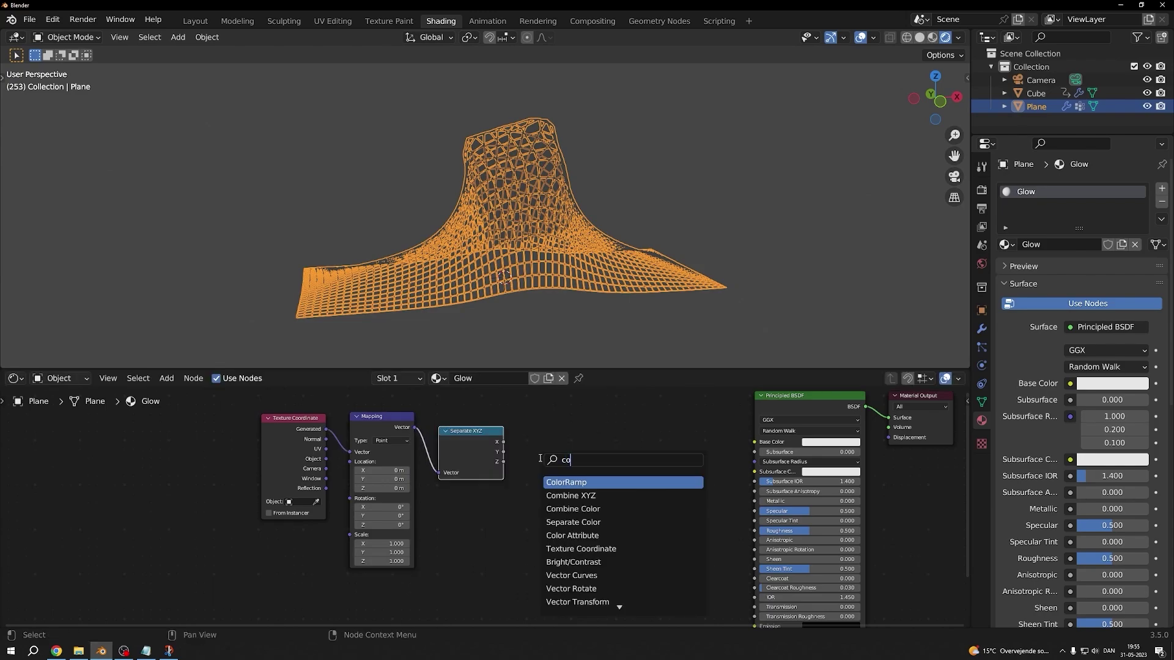
{"action": "key", "text": "Return"}
{"action": "left_click", "coordinate": [523, 420]}
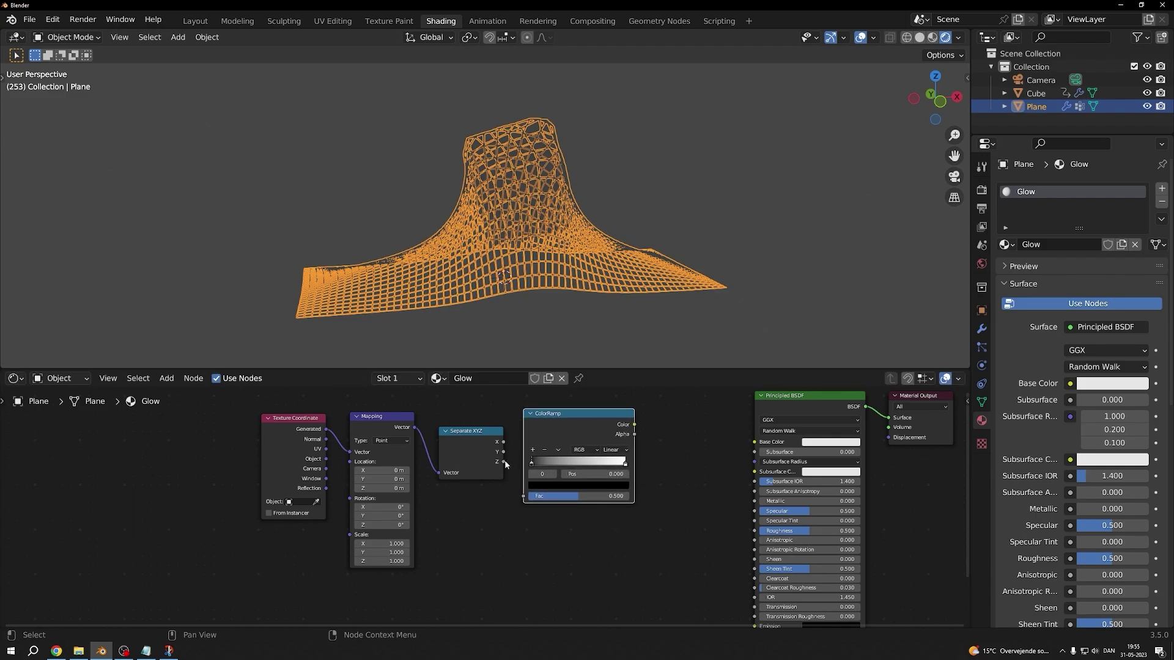
{"action": "left_click_drag", "start_coordinate": [503, 462], "coordinate": [524, 499]}
{"action": "middle_click_drag", "start_coordinate": [609, 454], "coordinate": [483, 450]}
- Replace the Principled BSDF with an Emission node fed by the ColorRamp into Surface
{"action": "key", "text": "shift+a"}
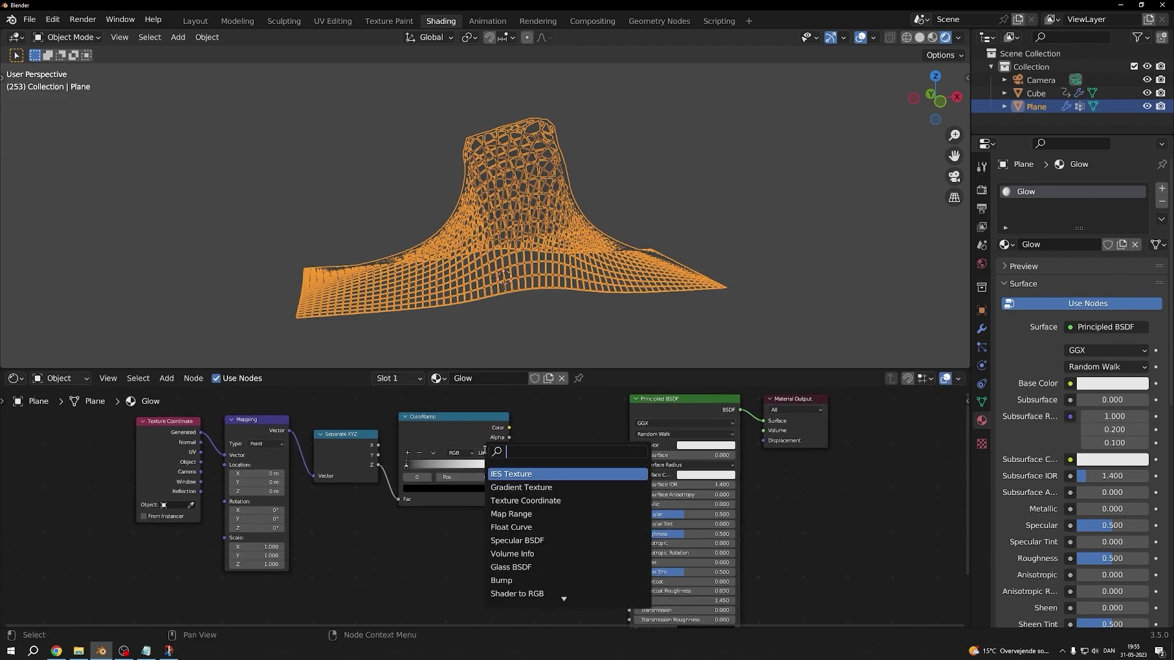
{"action": "key", "text": "Return"}
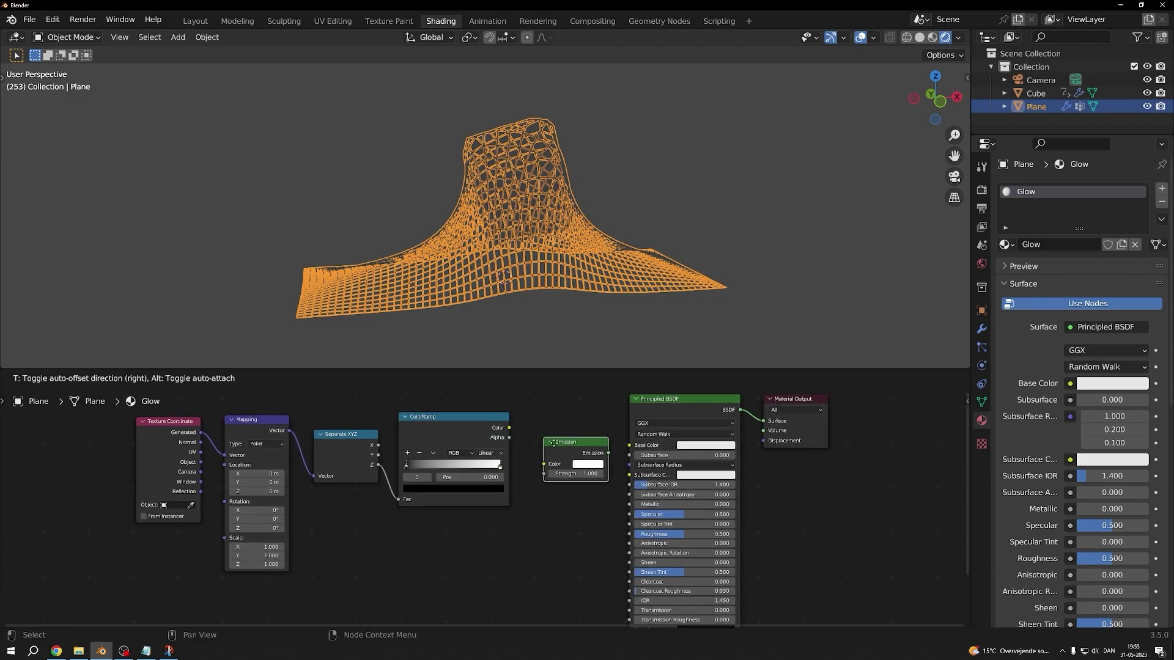
{"action": "left_click", "coordinate": [577, 425]}
{"action": "key", "text": "x"}
{"action": "left_click_drag", "start_coordinate": [509, 428], "coordinate": [763, 421]}
{"action": "left_click", "coordinate": [781, 212]}
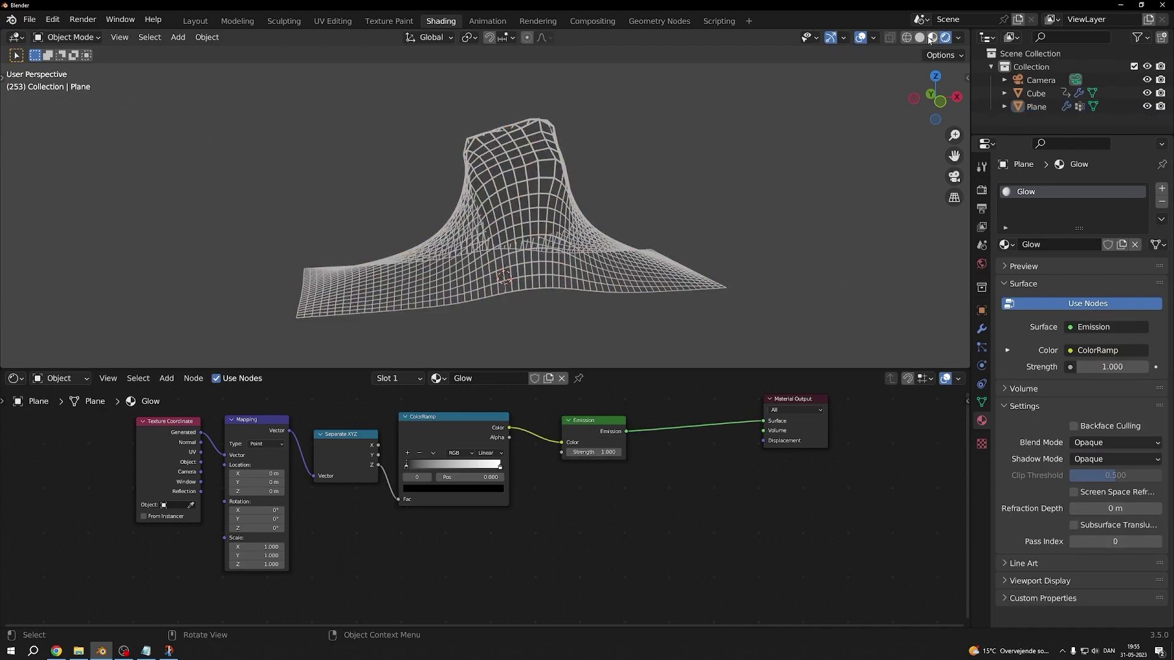
- Set Emission strength to 20 and move the ramp's black stop to 0.486
{"action": "left_click", "coordinate": [594, 453]}
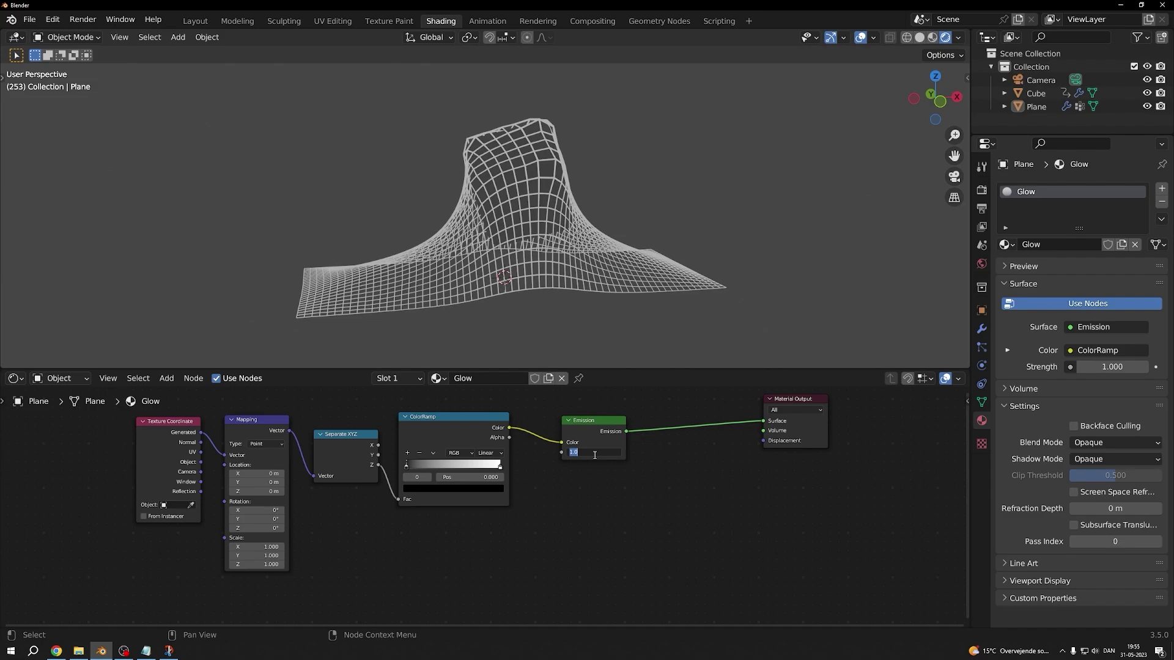
{"action": "type", "text": "20"}
{"action": "key", "text": "Return"}
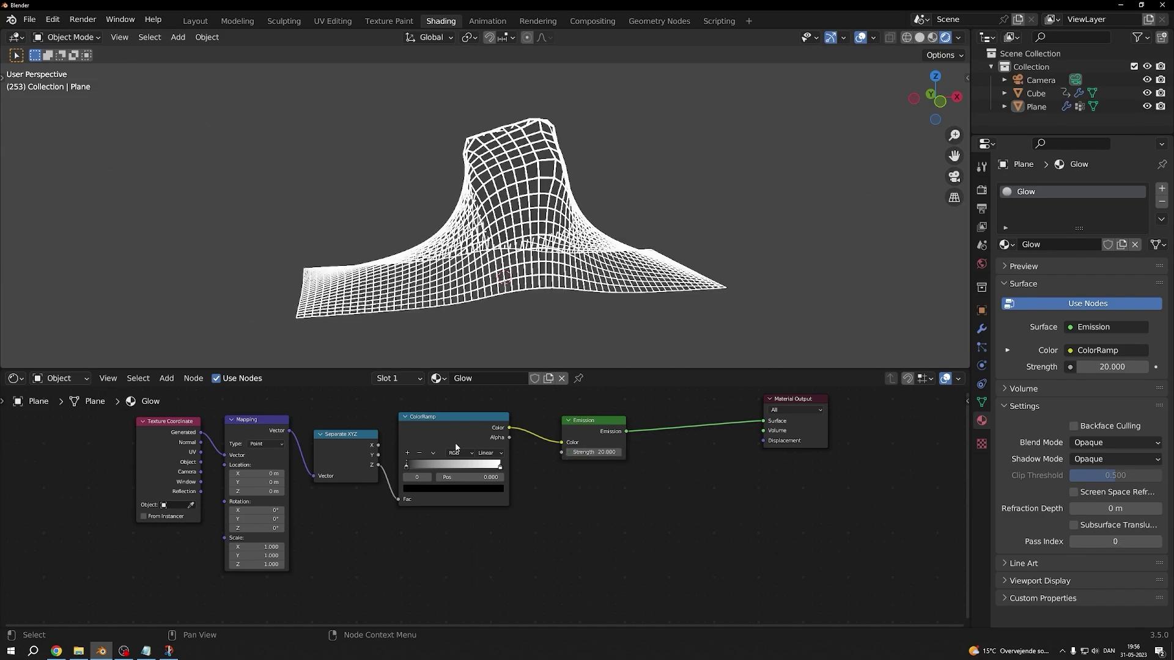
{"action": "scroll", "coordinate": [456, 446], "scroll_direction": "up", "scroll_amount": 2}
{"action": "left_click_drag", "start_coordinate": [375, 453], "coordinate": [447, 453]}
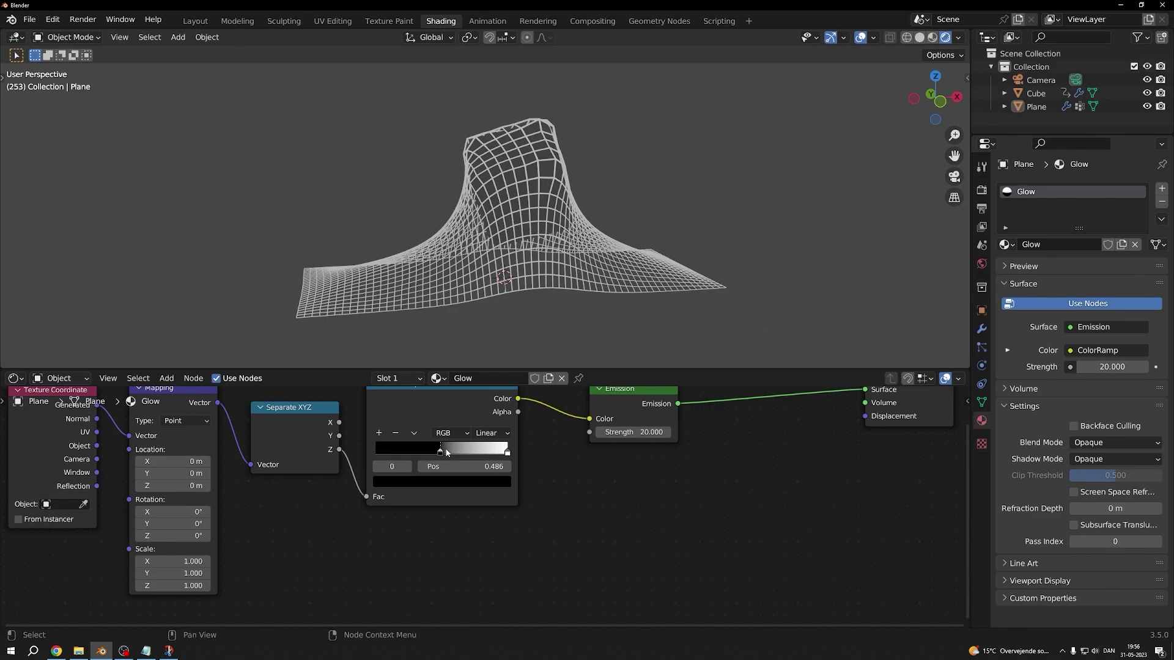
- Feed Object coordinates into the Mapping node and play the animation to check the glow
{"action": "middle_click_drag", "start_coordinate": [294, 493], "coordinate": [408, 494]}
{"action": "middle_click_drag", "start_coordinate": [257, 459], "coordinate": [293, 471]}
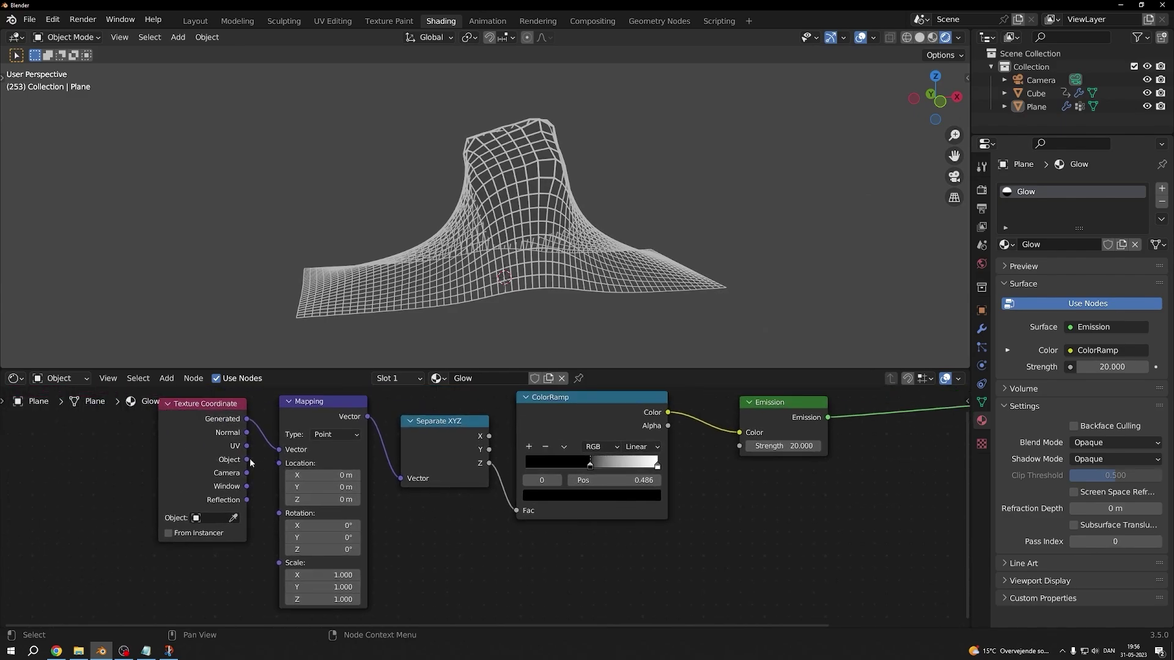
{"action": "left_click_drag", "start_coordinate": [247, 460], "coordinate": [279, 449]}
{"action": "mouse_move", "coordinate": [589, 465]}
{"action": "left_mouse_down"}
{"action": "mouse_move", "coordinate": [544, 472]}
{"action": "mouse_move", "coordinate": [588, 474]}
{"action": "left_mouse_up"}
{"action": "key", "text": "space"}
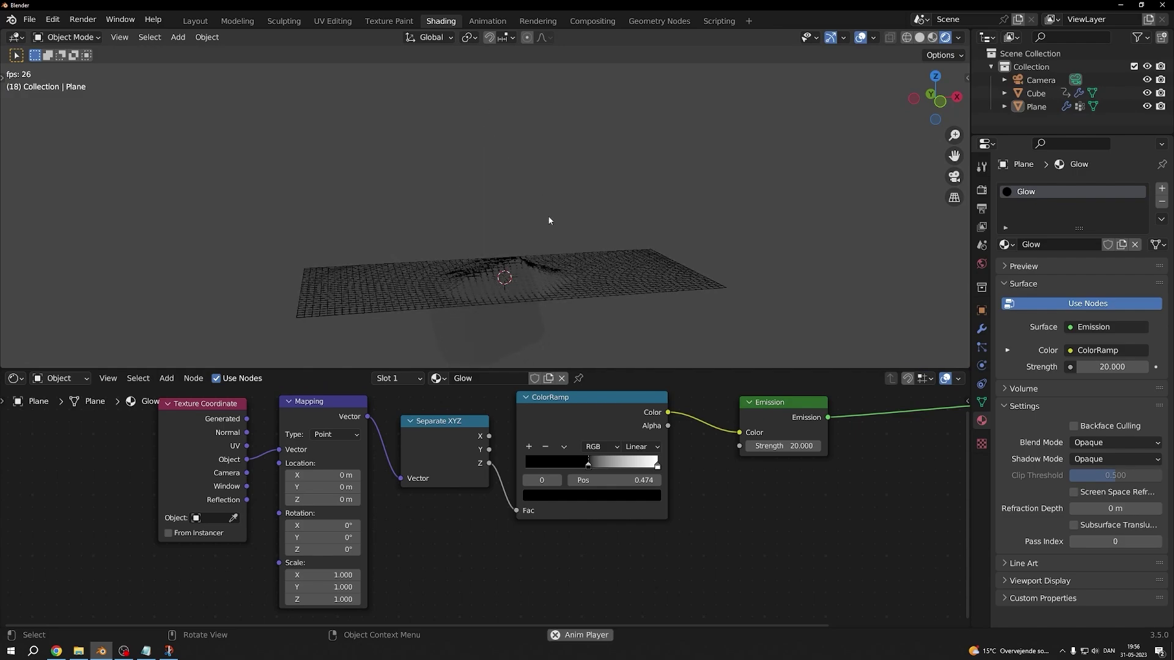
{"action": "key", "text": "space"}
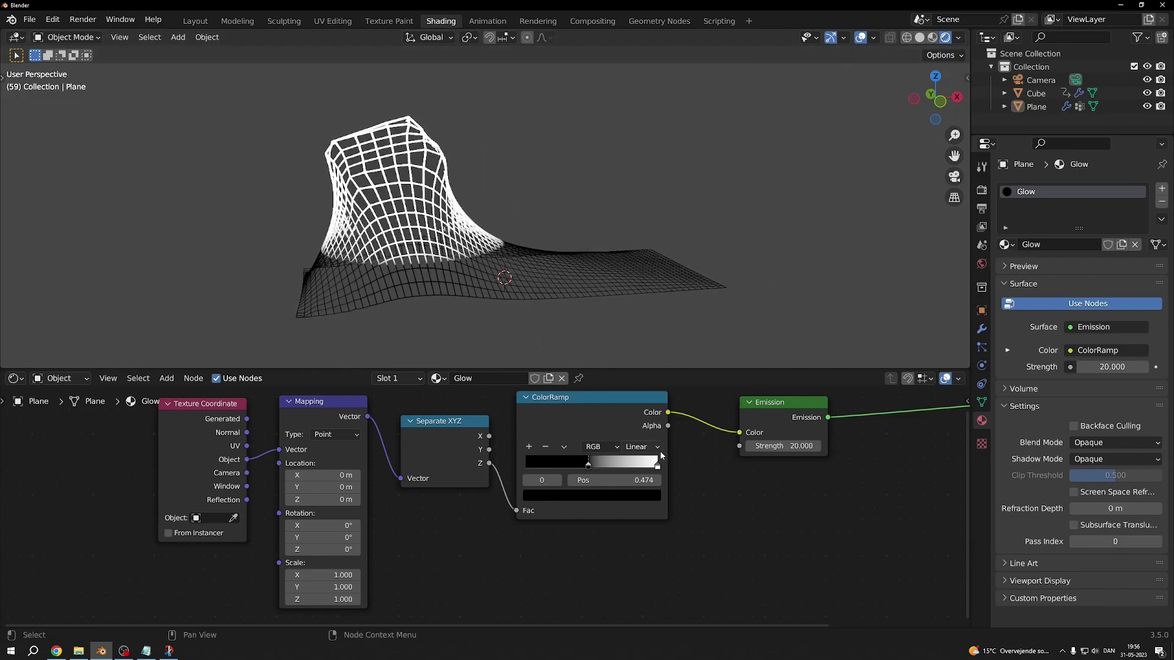
- Switch the ColorRamp to B-Spline and place the black stop at 0.550, keeping it black
{"action": "left_click", "coordinate": [642, 447]}
{"action": "left_click", "coordinate": [649, 500]}
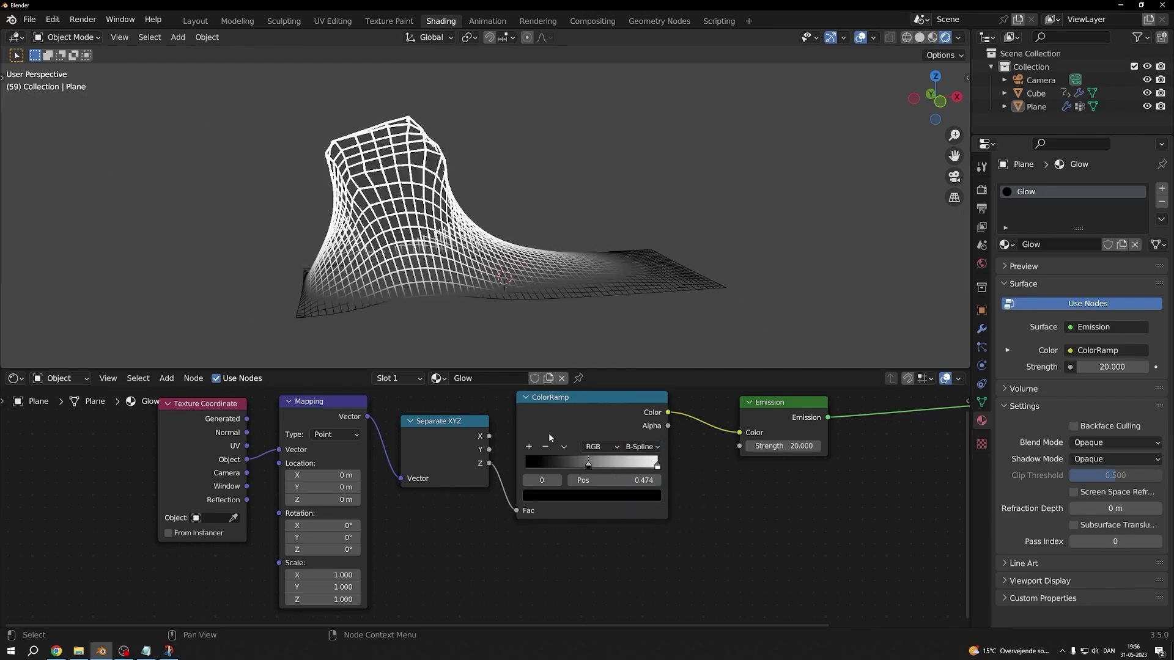
{"action": "left_click_drag", "start_coordinate": [588, 465], "coordinate": [601, 463]}
{"action": "left_click", "coordinate": [627, 495]}
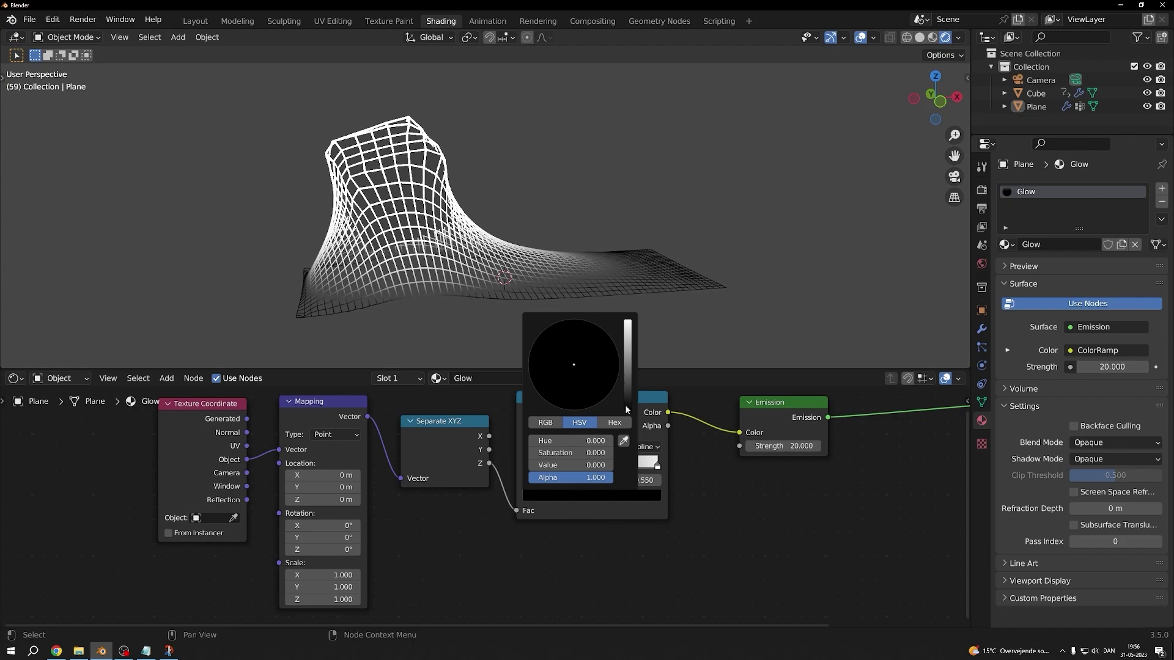
{"action": "mouse_move", "coordinate": [627, 409]}
{"action": "left_mouse_down"}
{"action": "mouse_move", "coordinate": [627, 391]}
{"action": "mouse_move", "coordinate": [627, 416]}
{"action": "left_mouse_up"}
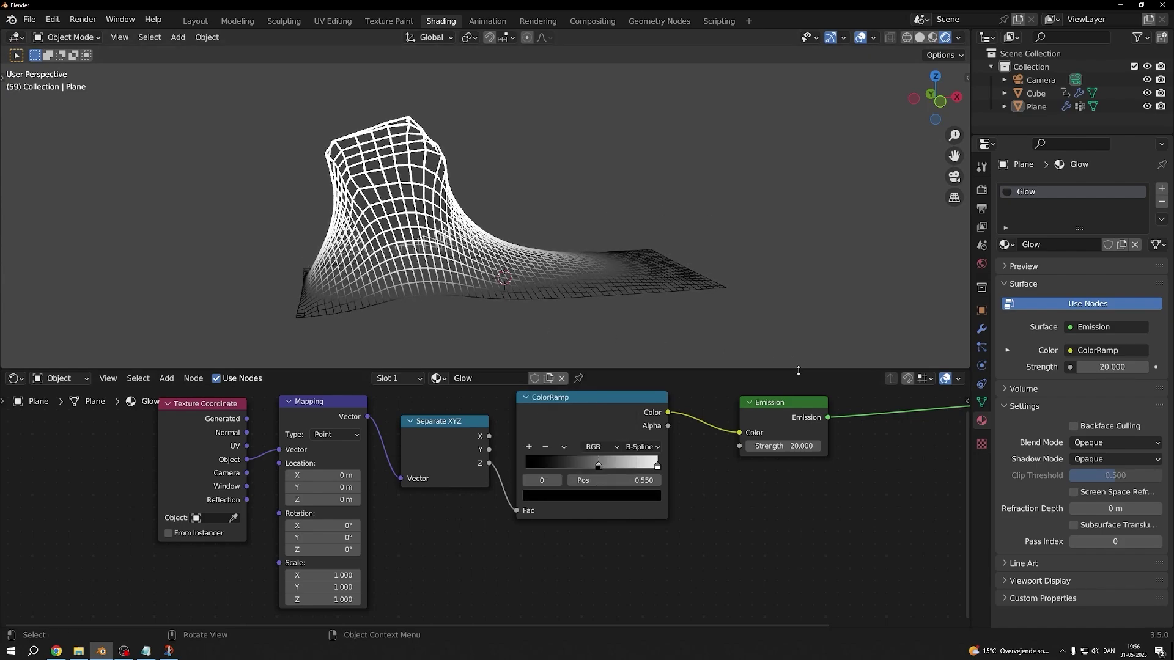
{"action": "left_click", "coordinate": [604, 494]}
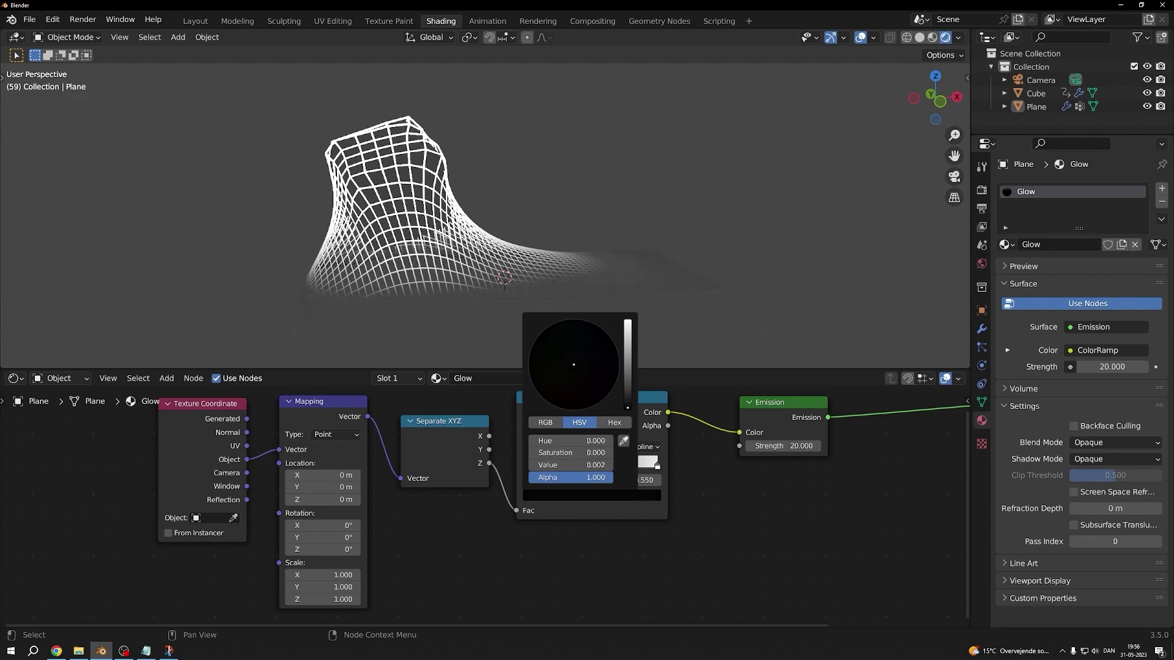
- Enable bloom in render settings and set the world background strength to 0
{"action": "left_click", "coordinate": [981, 189]}
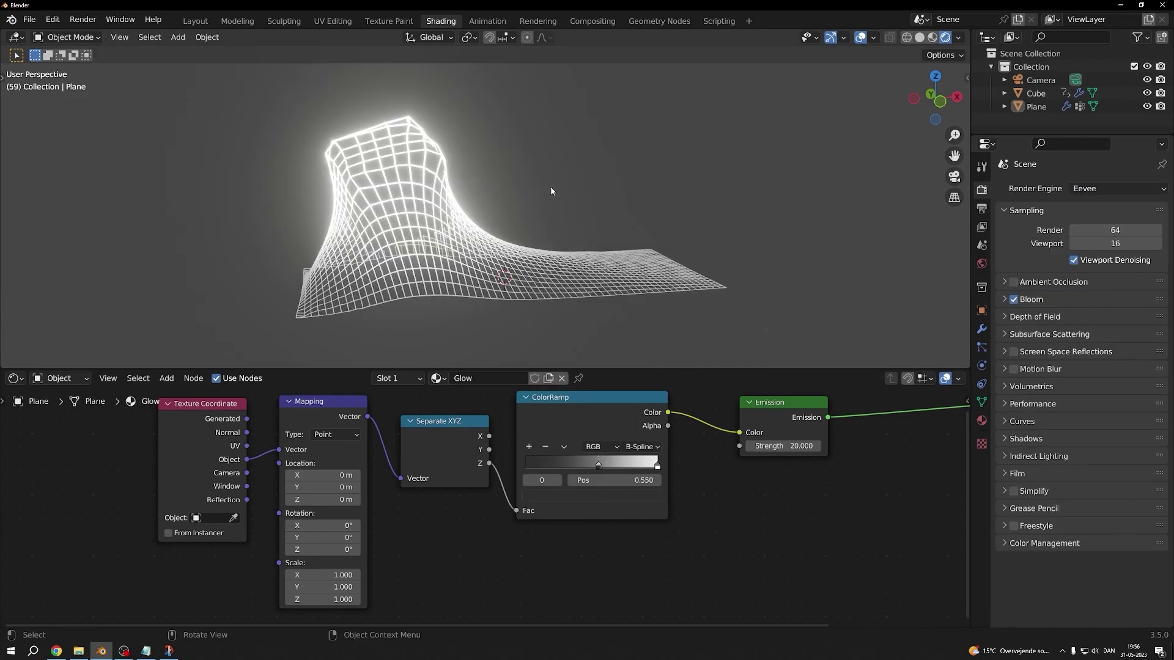
{"action": "middle_click_drag", "start_coordinate": [551, 192], "coordinate": [544, 324]}
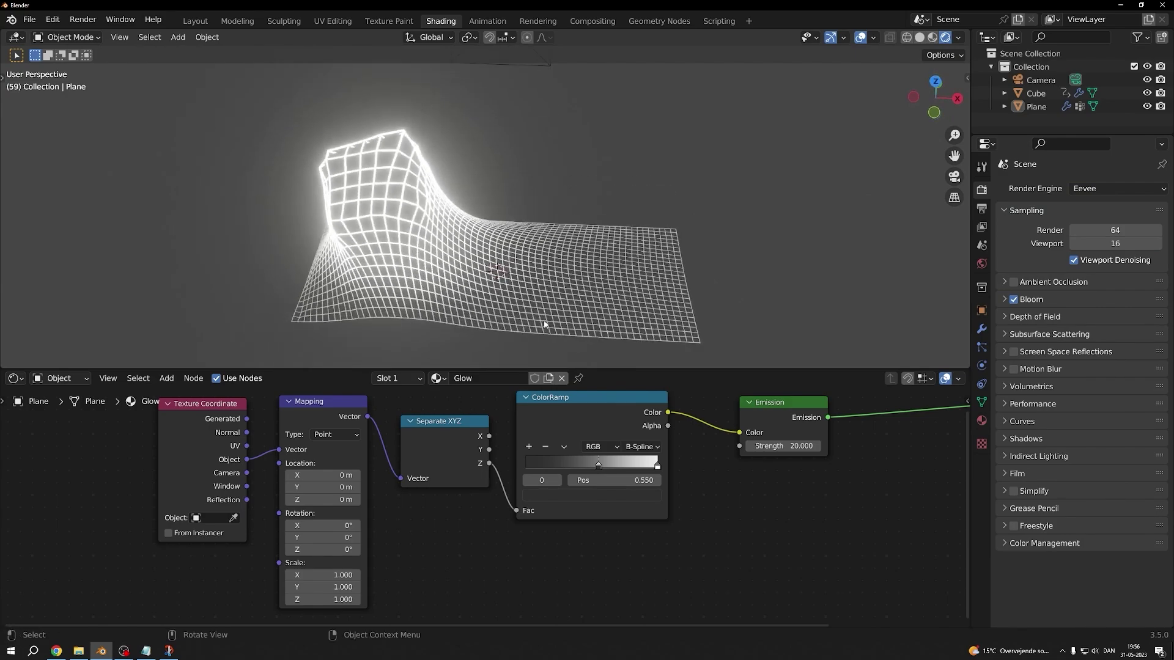
{"action": "left_click", "coordinate": [981, 263]}
{"action": "left_click_drag", "start_coordinate": [1128, 293], "coordinate": [1076, 293]}
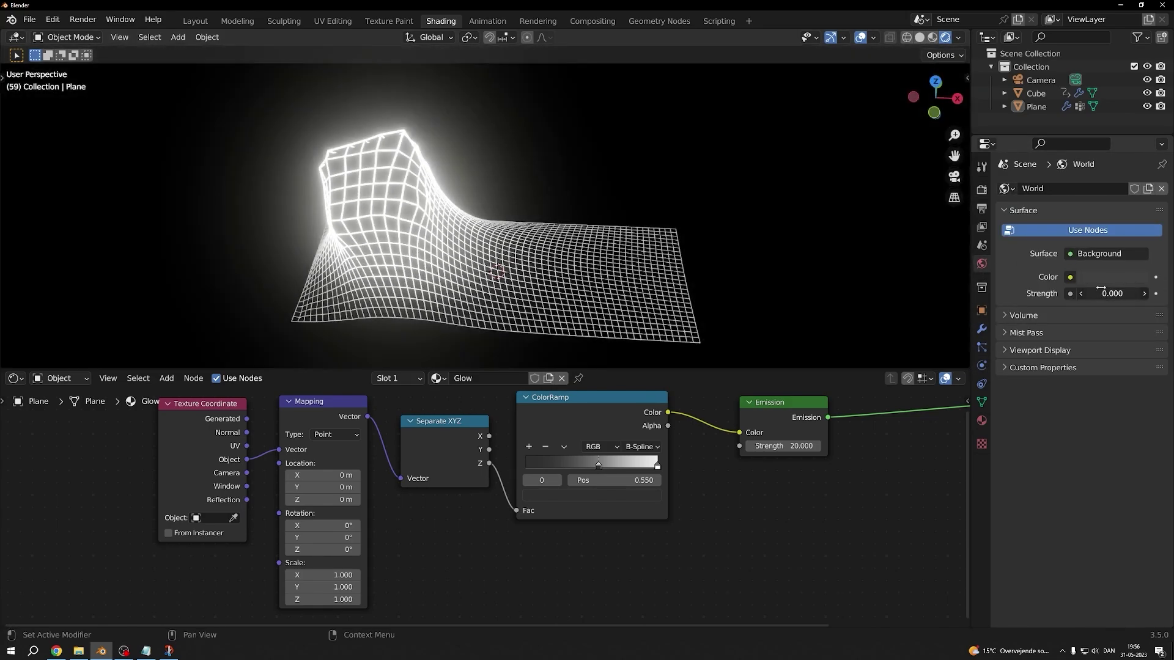
{"action": "left_click", "coordinate": [934, 81]}
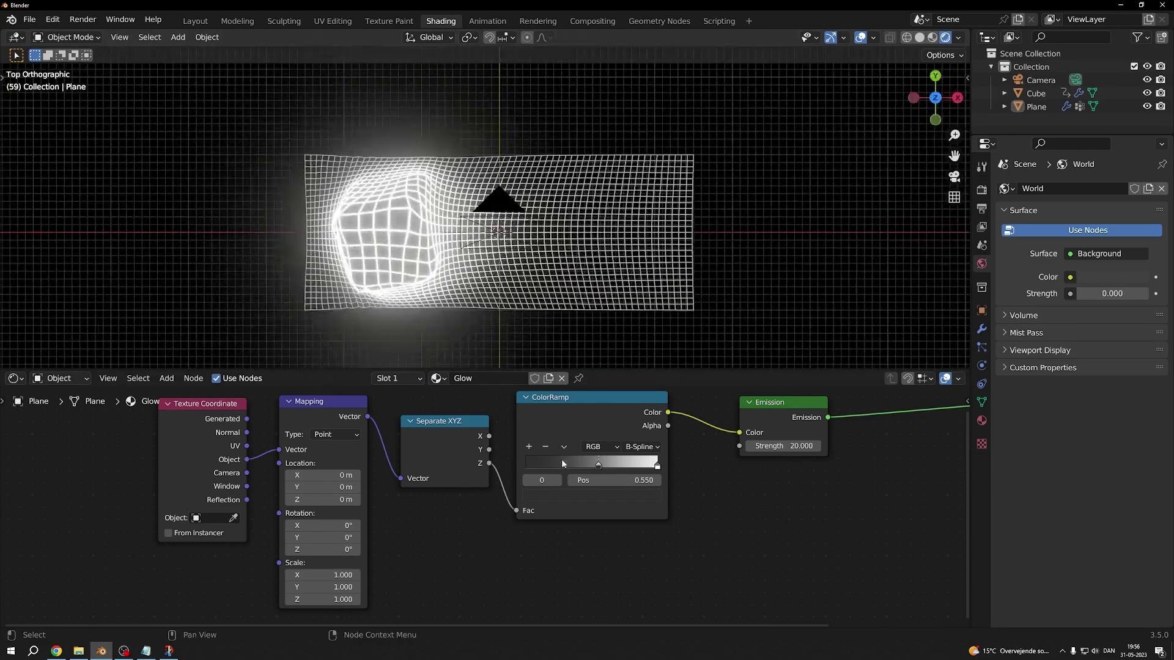
- Review the ramp stop's colour, then select the cube to edit its material
{"action": "left_click", "coordinate": [593, 496]}
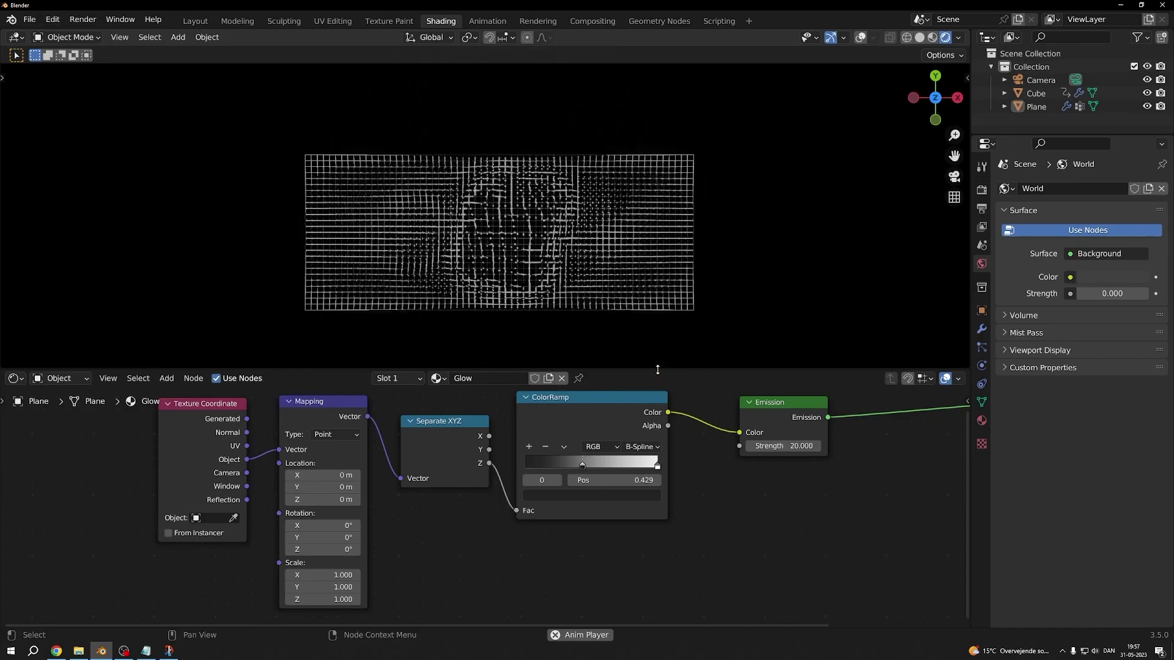
{"action": "middle_click_drag", "start_coordinate": [647, 349], "coordinate": [485, 264]}
{"action": "left_click", "coordinate": [485, 264]}
- Add a black RGB node wired to the cube's Material Output surface and delete the Principled BSDF
{"action": "key", "text": "shift+a"}
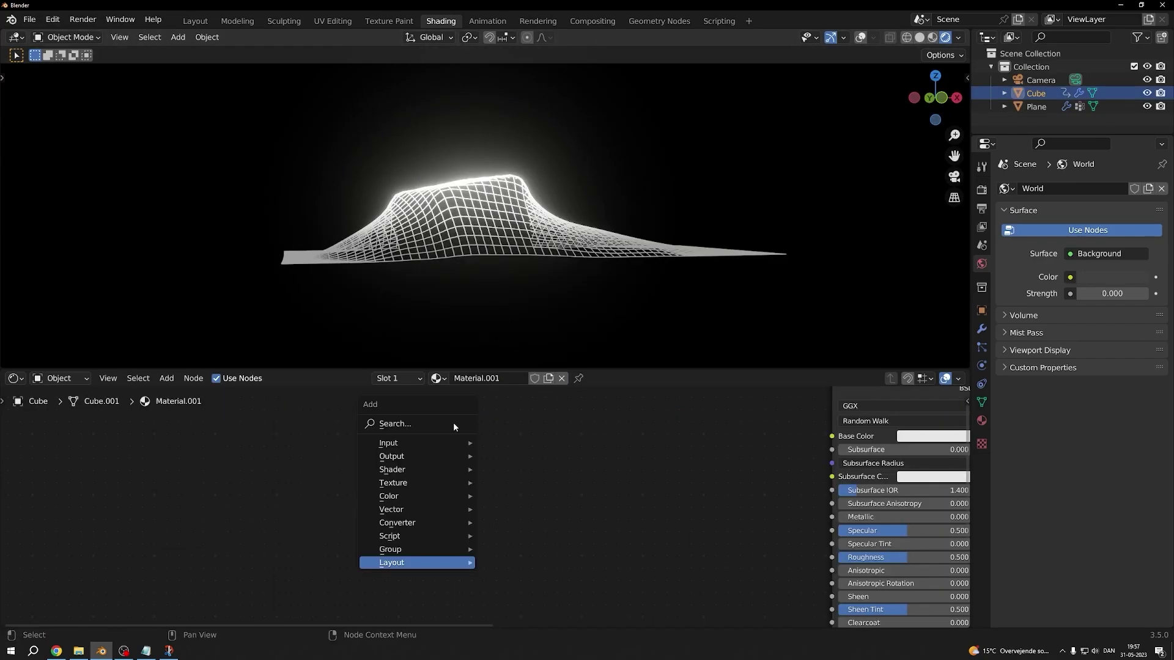
{"action": "type", "text": "rgb"}
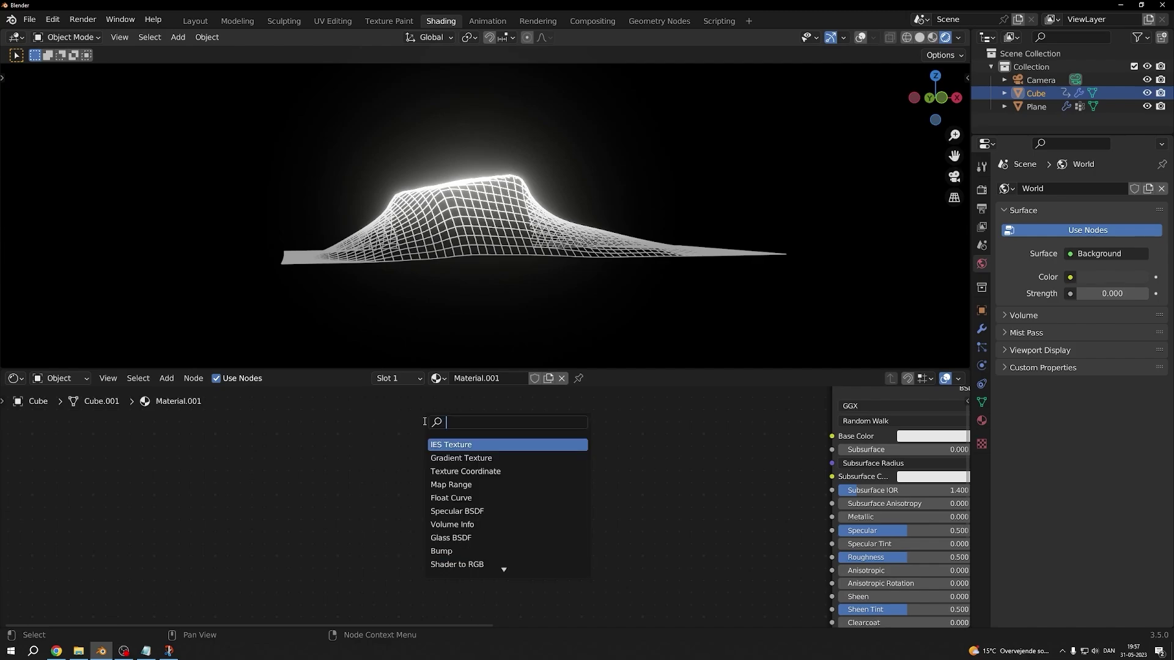
{"action": "key", "text": "Return"}
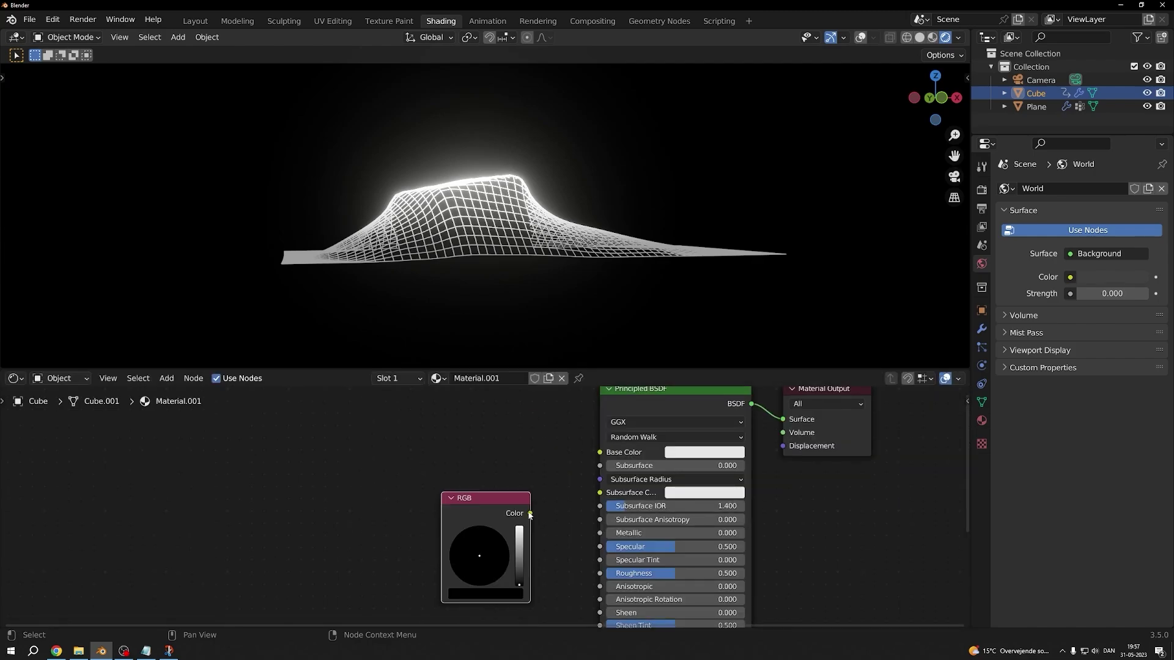
{"action": "left_click_drag", "start_coordinate": [530, 513], "coordinate": [783, 420]}
{"action": "left_click", "coordinate": [702, 410]}
{"action": "left_click", "coordinate": [704, 409]}
{"action": "key", "text": "ctrl+x"}
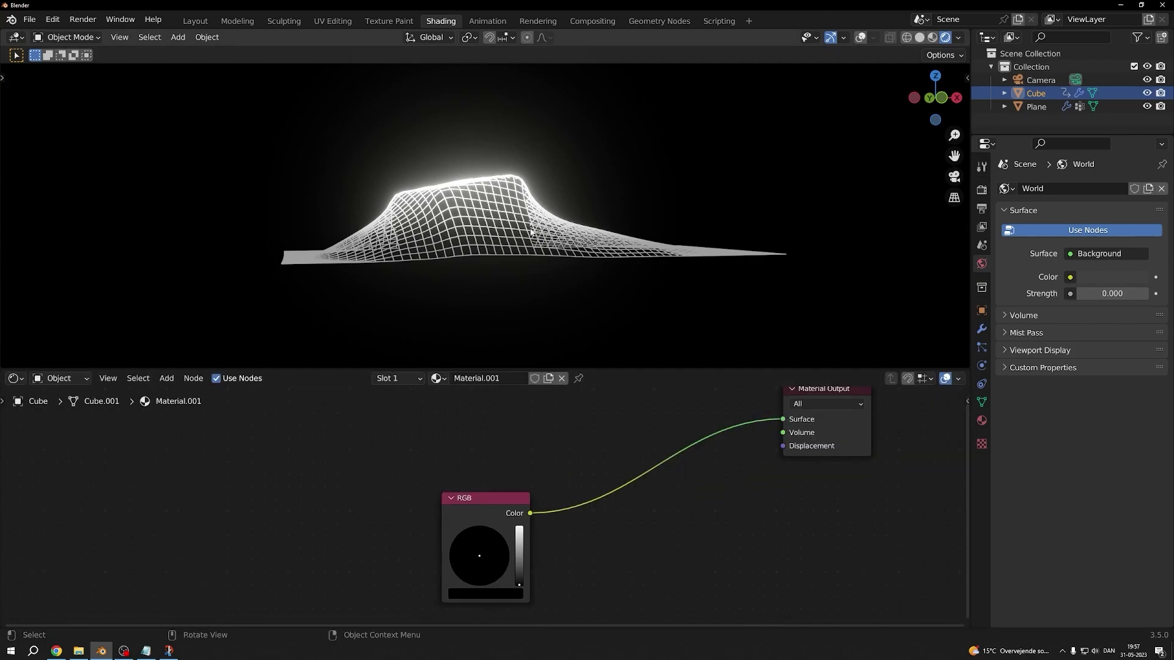
{"action": "middle_click_drag", "start_coordinate": [520, 264], "coordinate": [657, 260]}
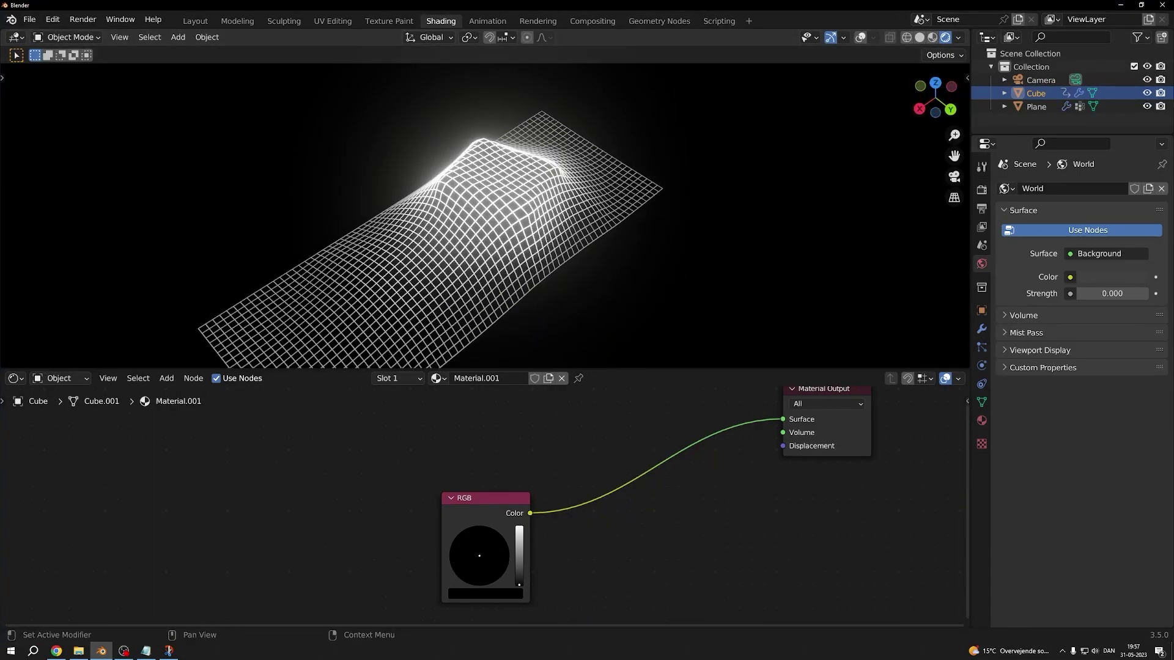
- Set the output file format to AVI JPEG
{"action": "left_click", "coordinate": [935, 84]}
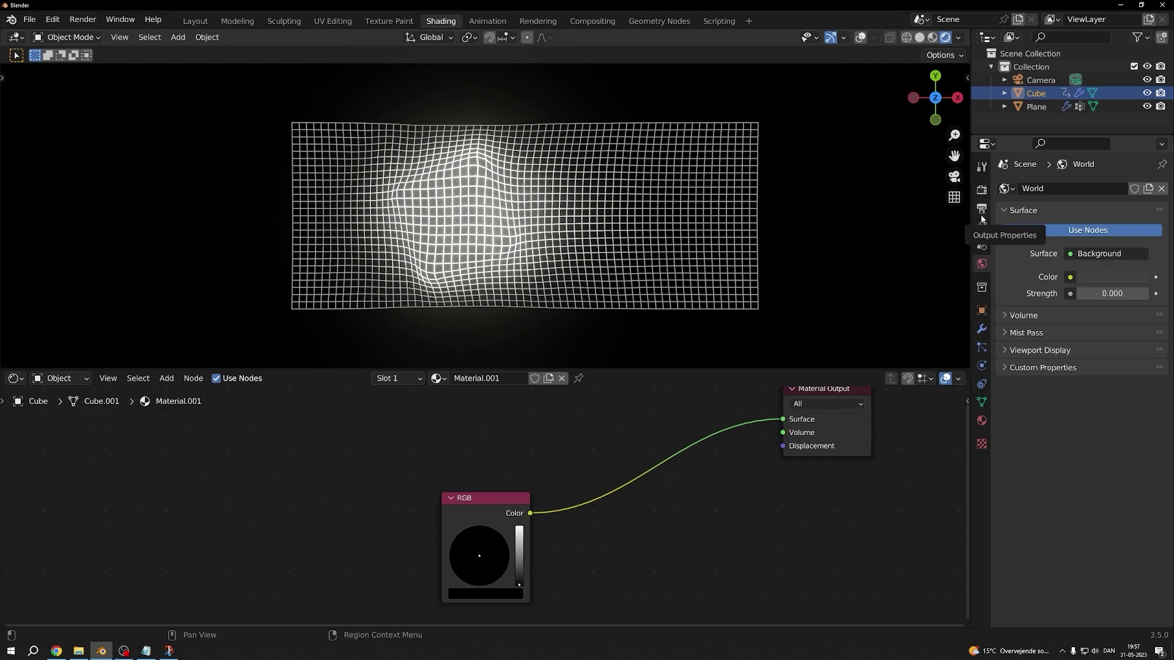
{"action": "left_click", "coordinate": [981, 190]}
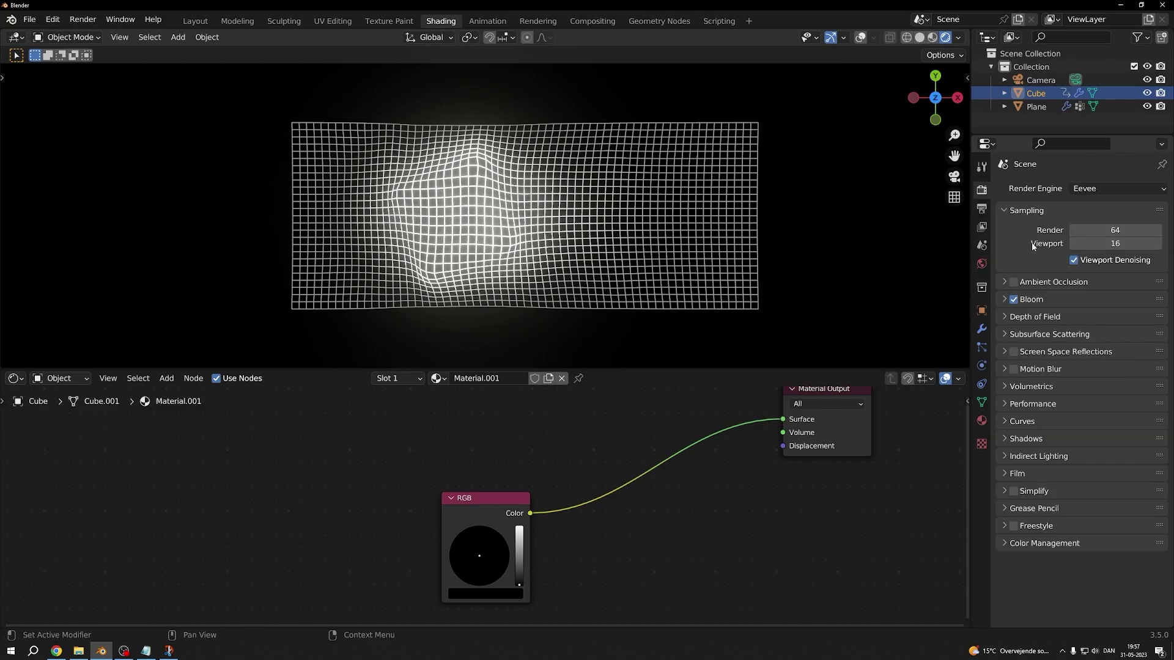
{"action": "left_click", "coordinate": [981, 208]}
{"action": "scroll", "coordinate": [1088, 428], "scroll_direction": "down", "scroll_amount": 1}
{"action": "left_click", "coordinate": [1115, 488]}
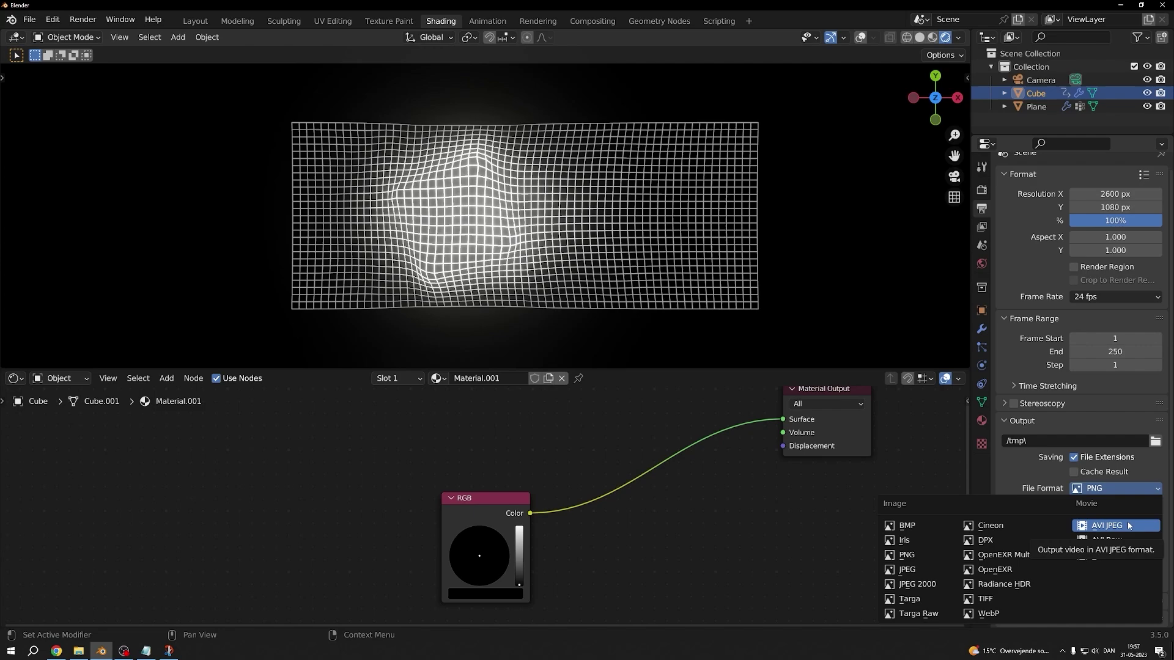
{"action": "left_click", "coordinate": [1129, 525]}
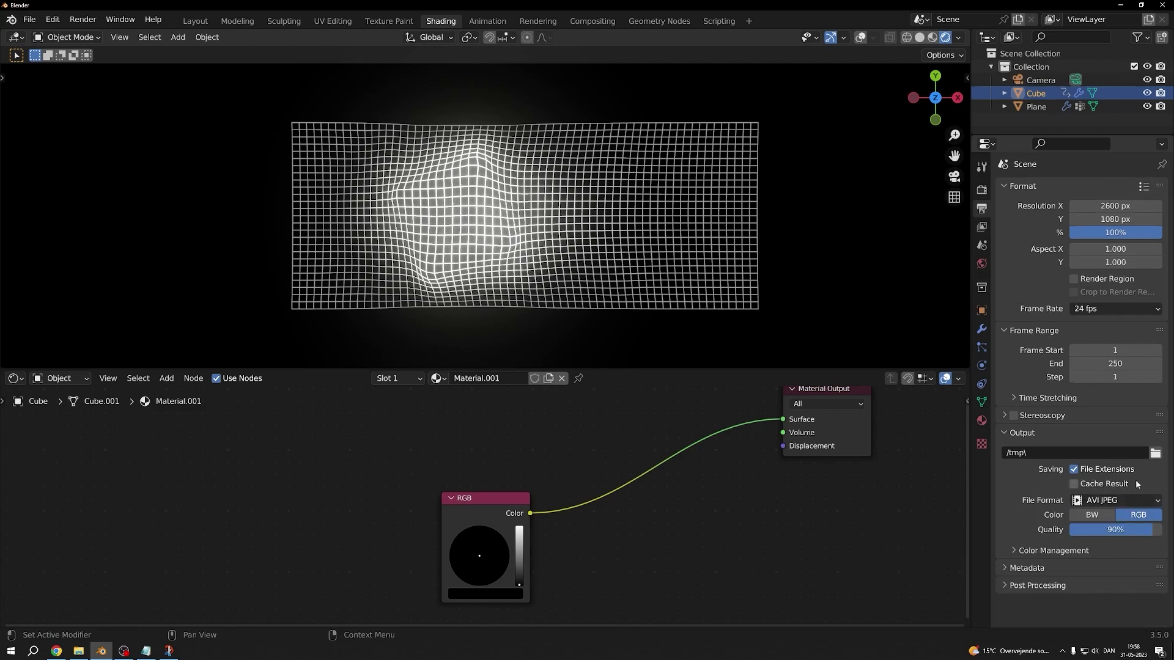
- Save output as Film001 in the HOLO folder and render the animation
{"action": "left_click", "coordinate": [1152, 455]}
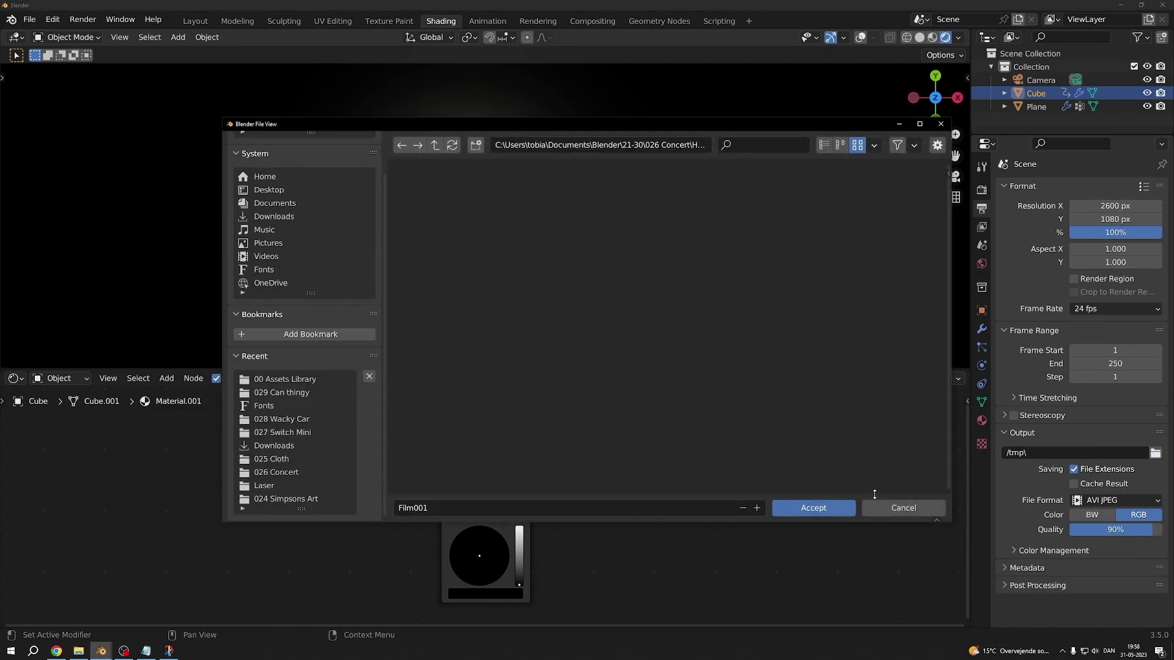
{"action": "left_click", "coordinate": [819, 508]}
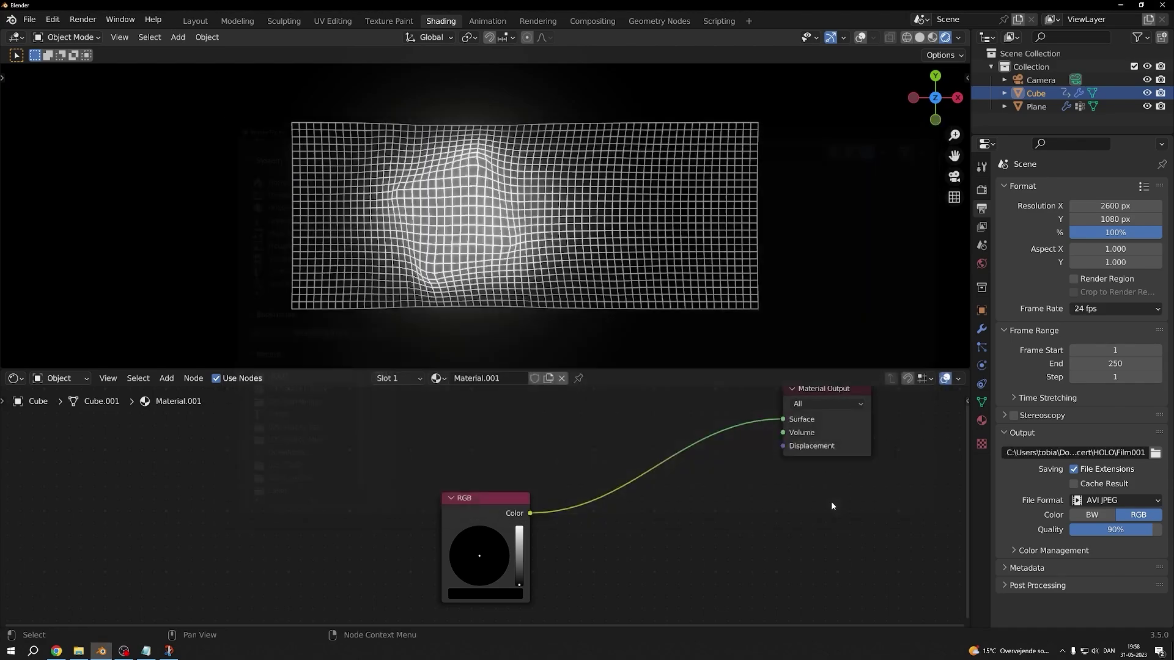
{"action": "left_click", "coordinate": [82, 20]}
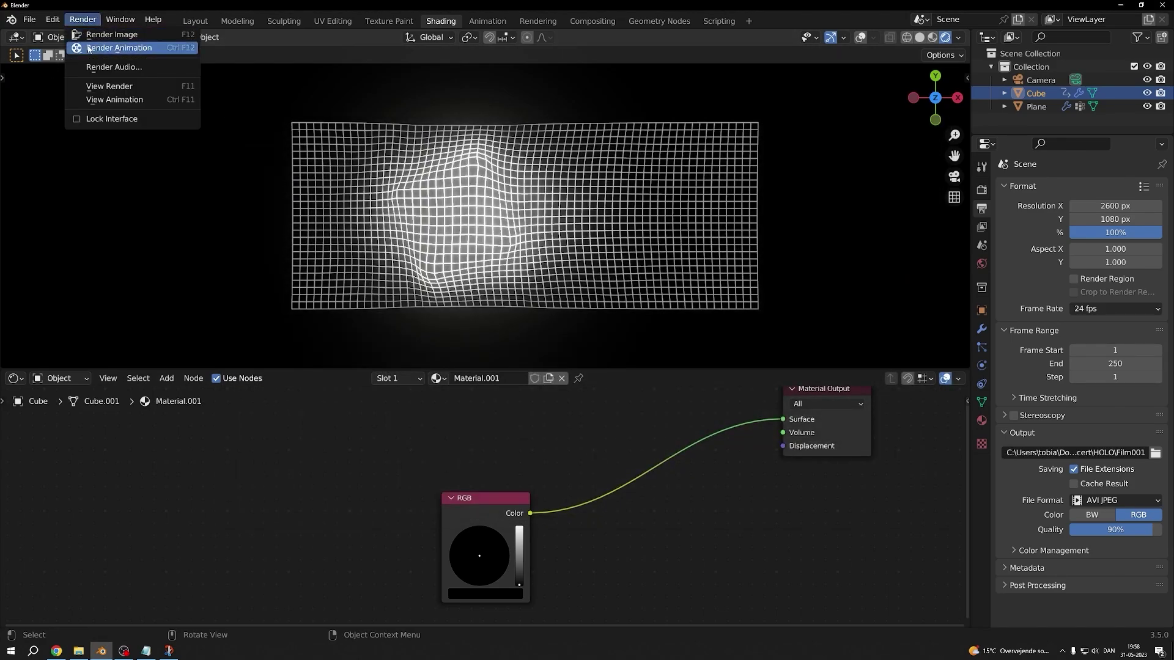
{"action": "left_click", "coordinate": [88, 49]}
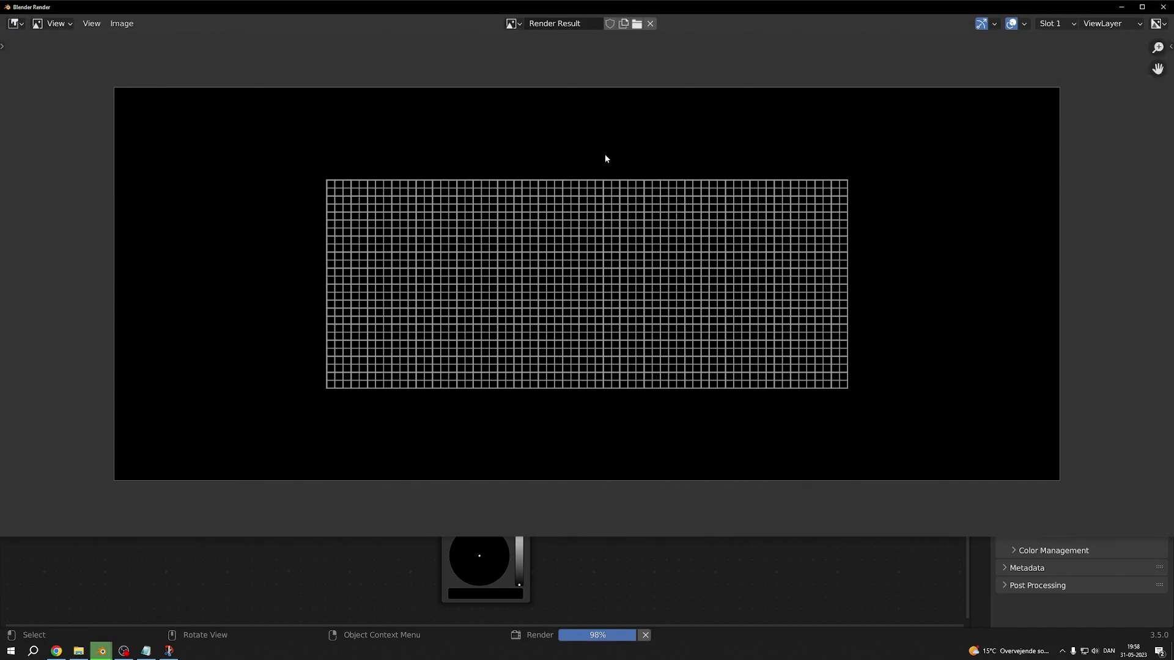